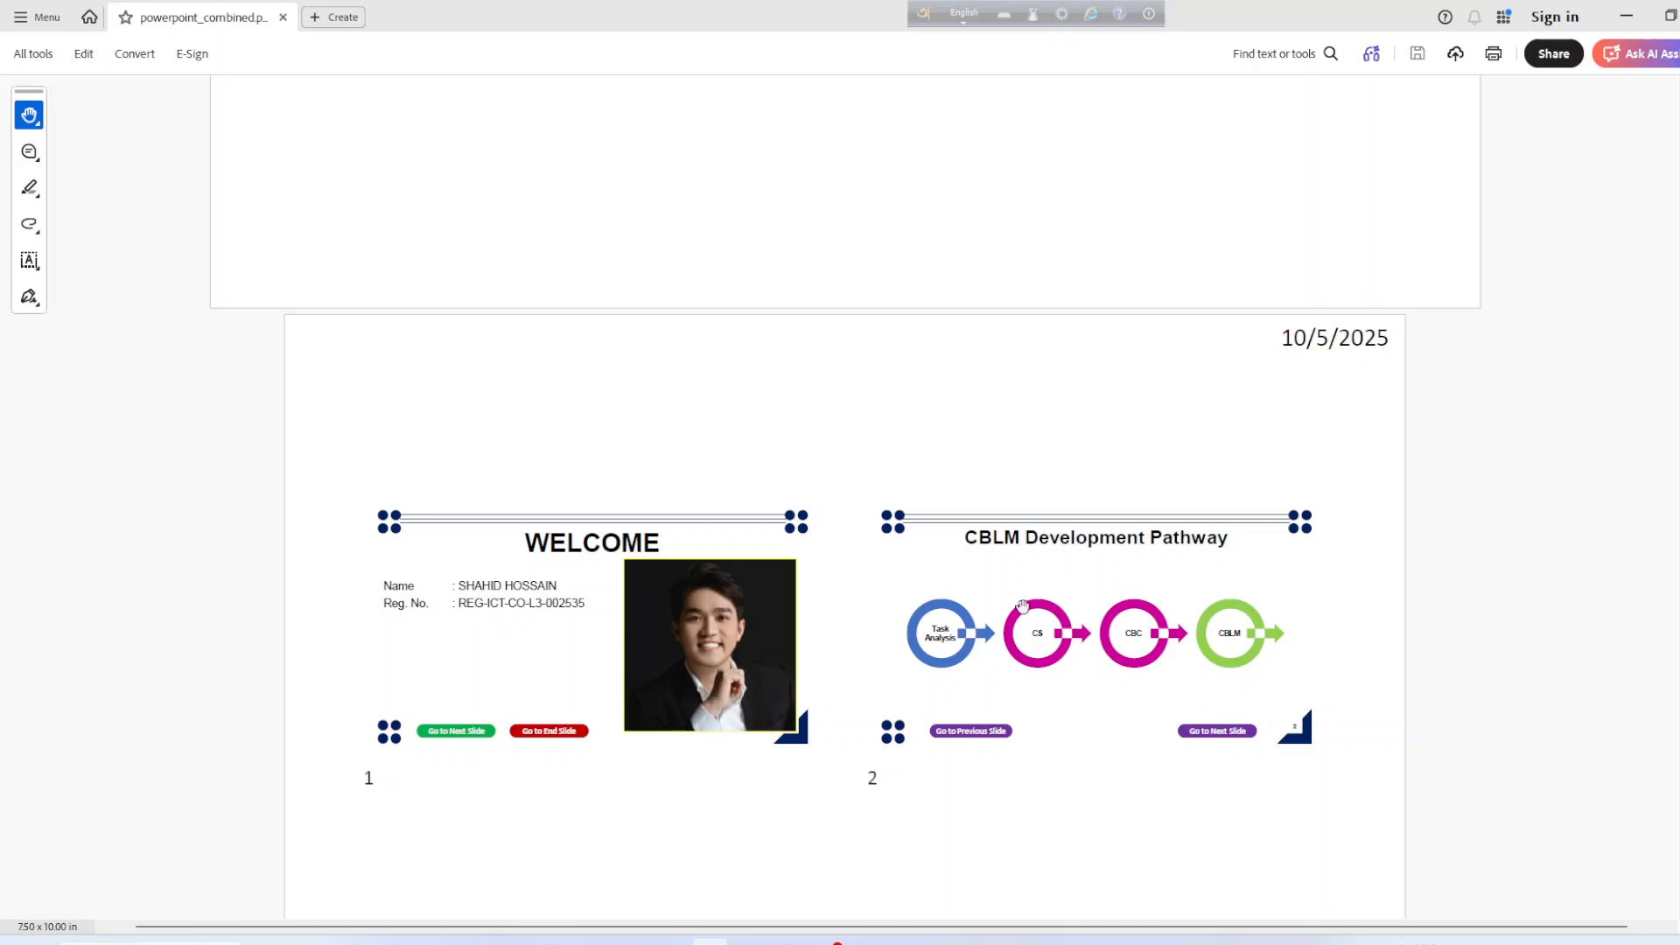
# Step: Switch to the PowerPoint file job3.pptx and draw an oval about 0.24" high and 0.18" wide near the slide master's upper-left corner
pyautogui.click(1621, 18)
pyautogui.click(1405, 51)
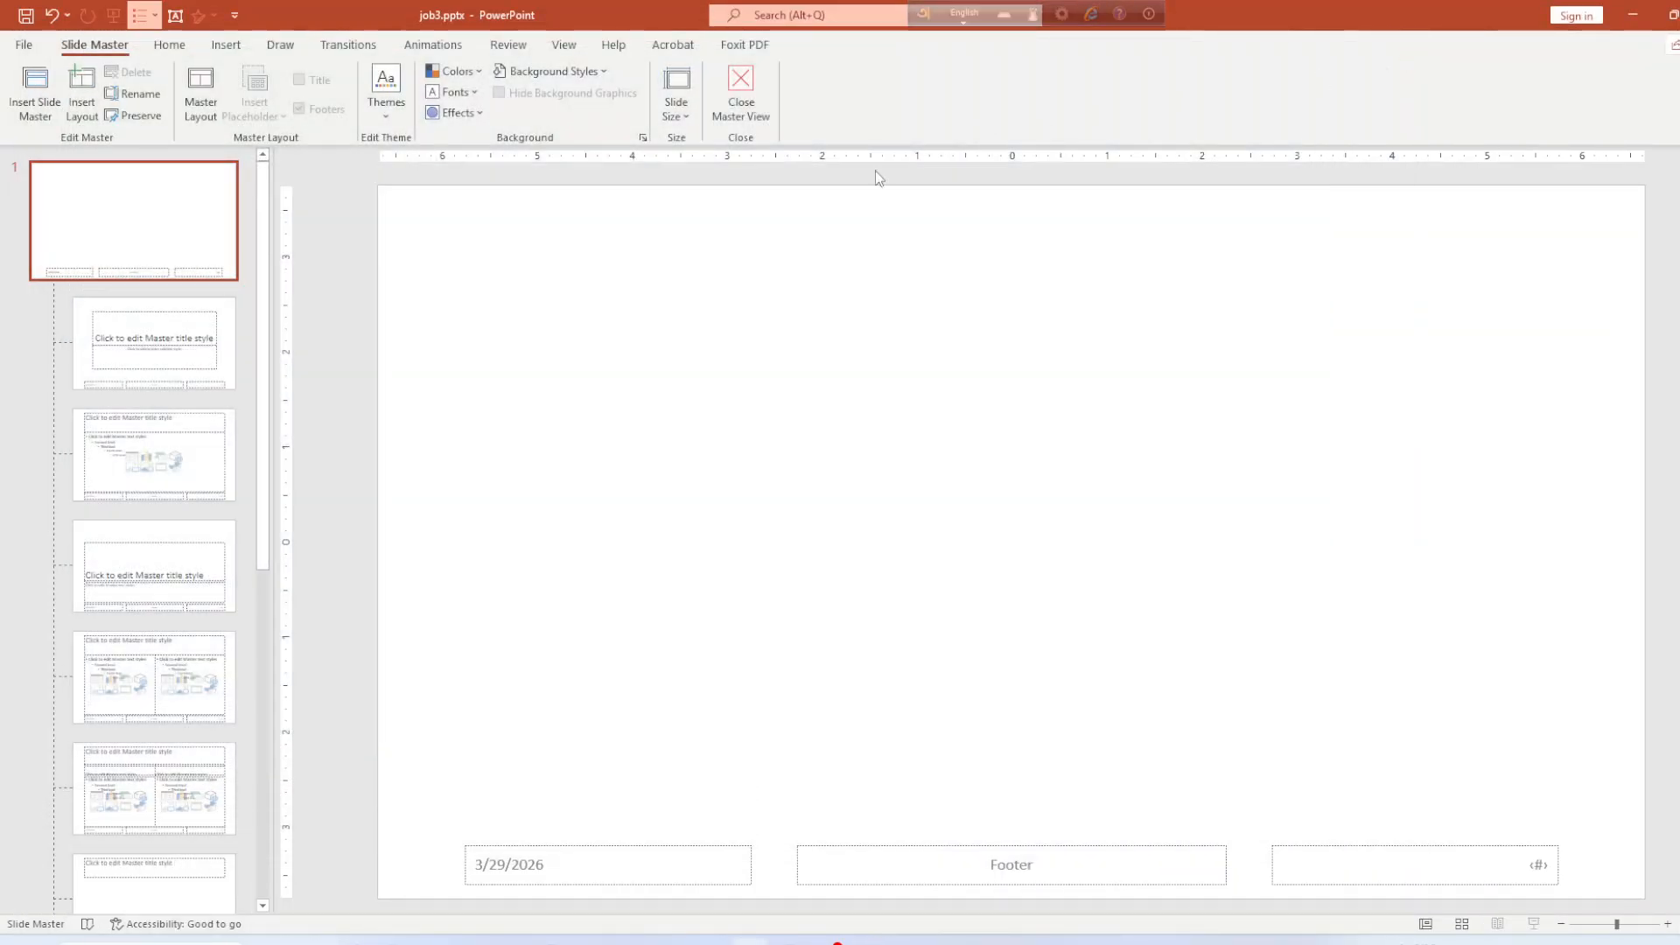
pyautogui.click(231, 47)
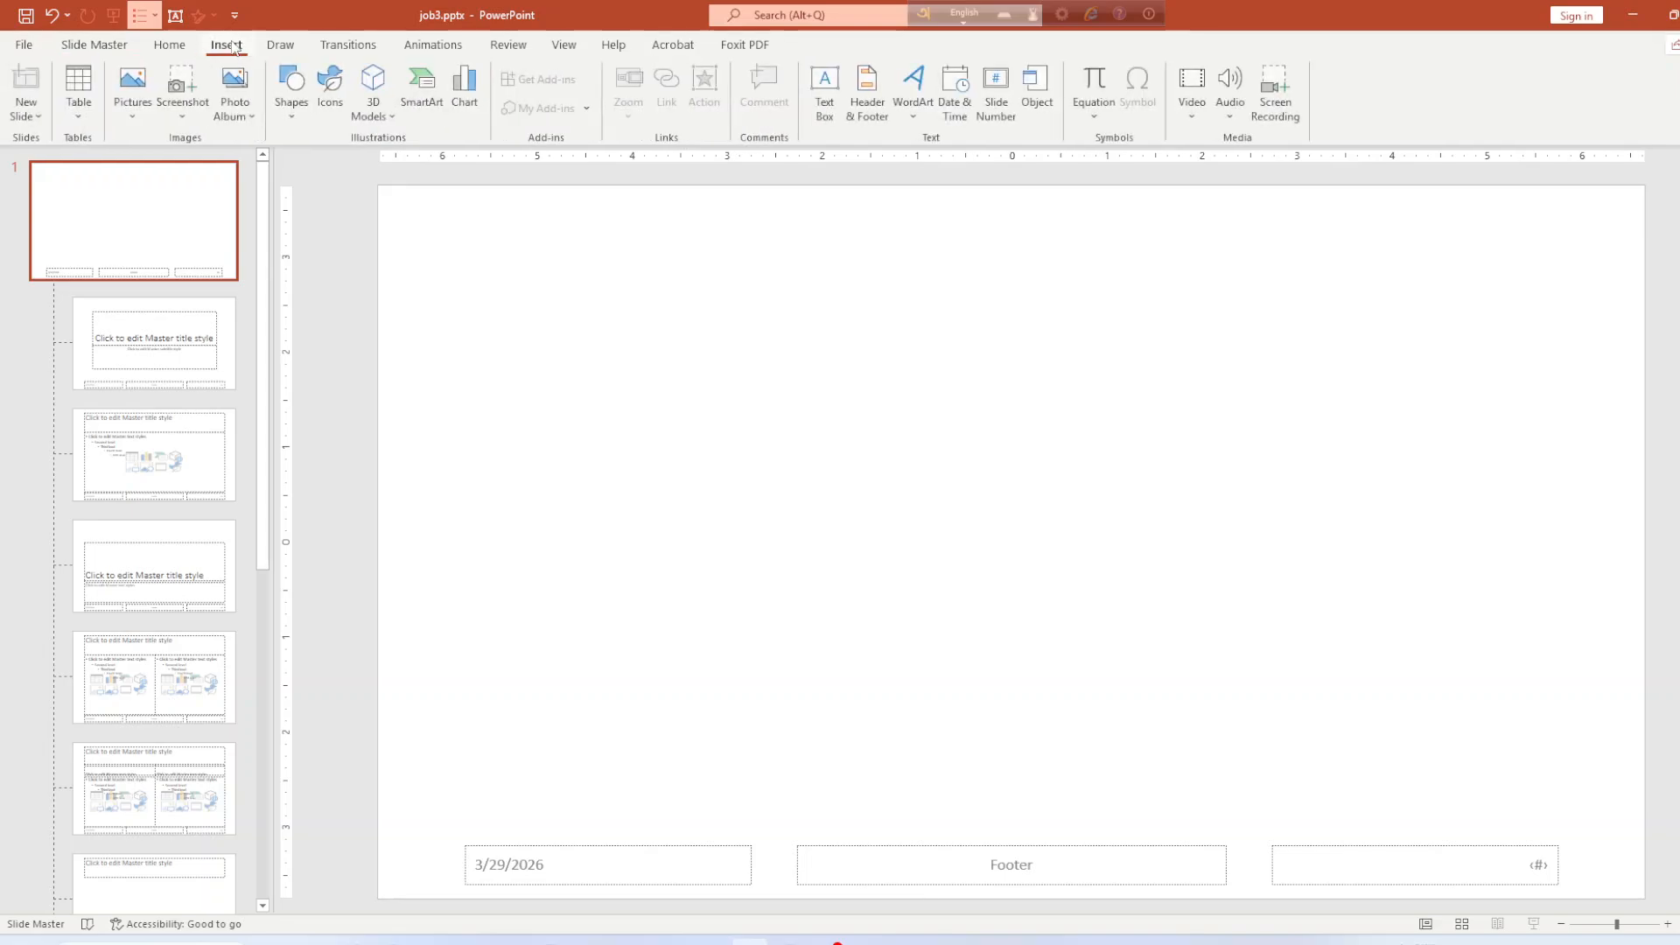
pyautogui.click(290, 119)
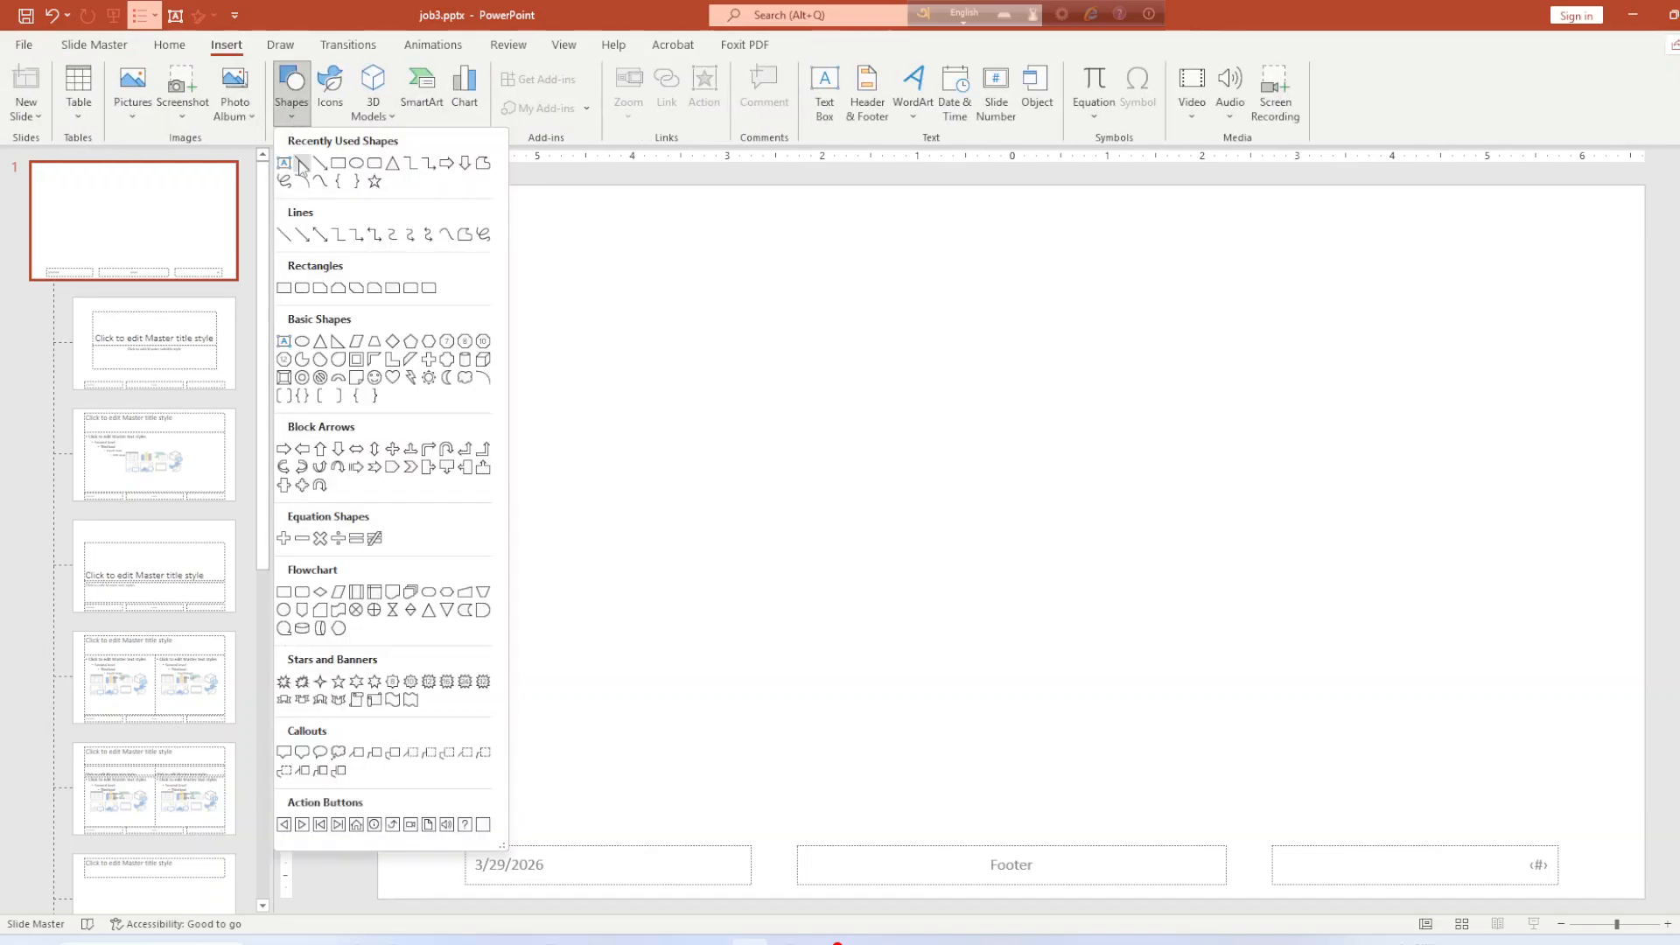
pyautogui.click(352, 166)
pyautogui.moveTo(435, 216); pyautogui.dragTo(453, 239)
pyautogui.click(514, 281)
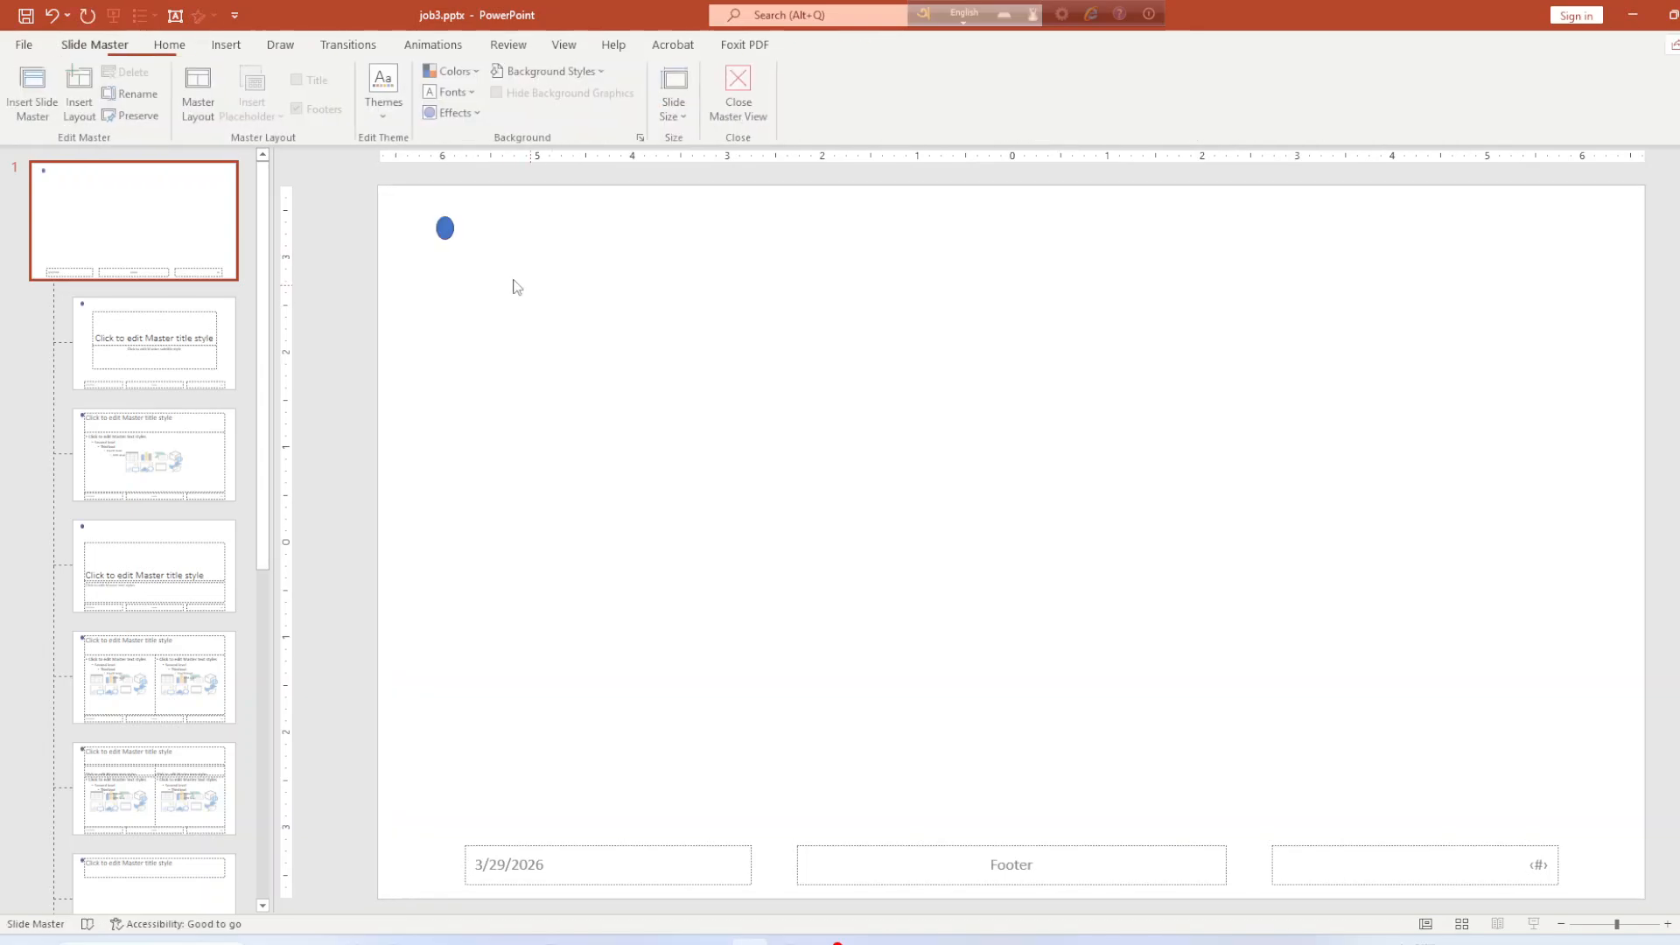
# Step: Duplicate the small oval three times and arrange the four ovals in a two-by-two block
pyautogui.click(446, 238)
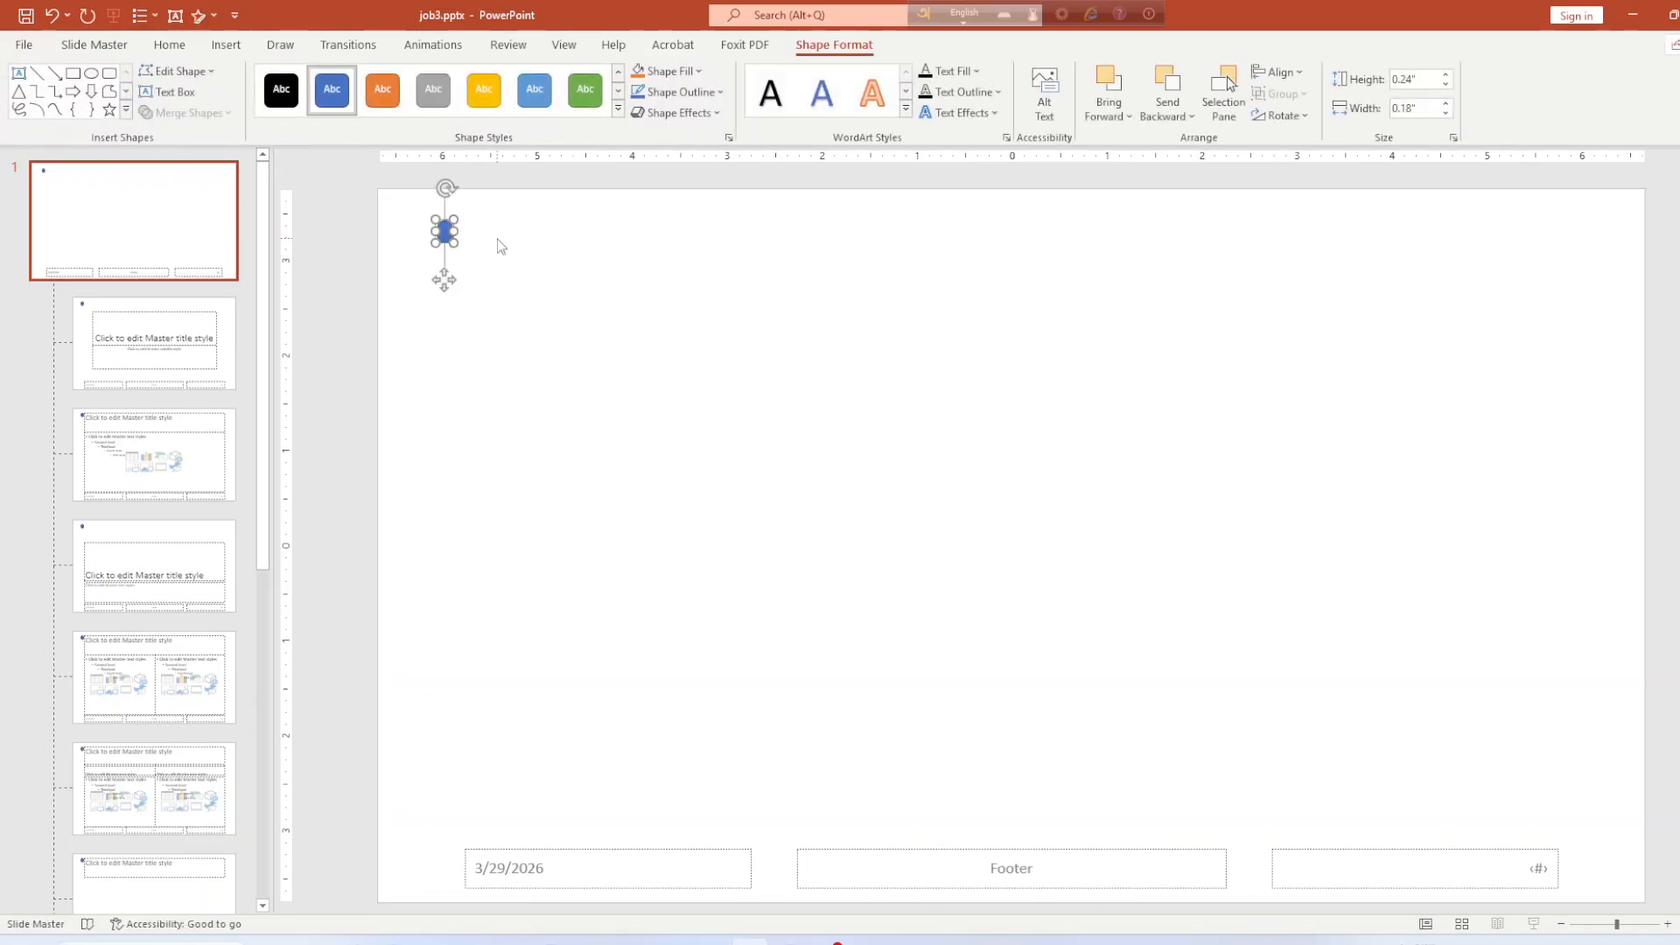
pyautogui.hotkey('ctrl', 'd')
pyautogui.hotkey('ctrl', 'd')
pyautogui.hotkey('ctrl', 'd')
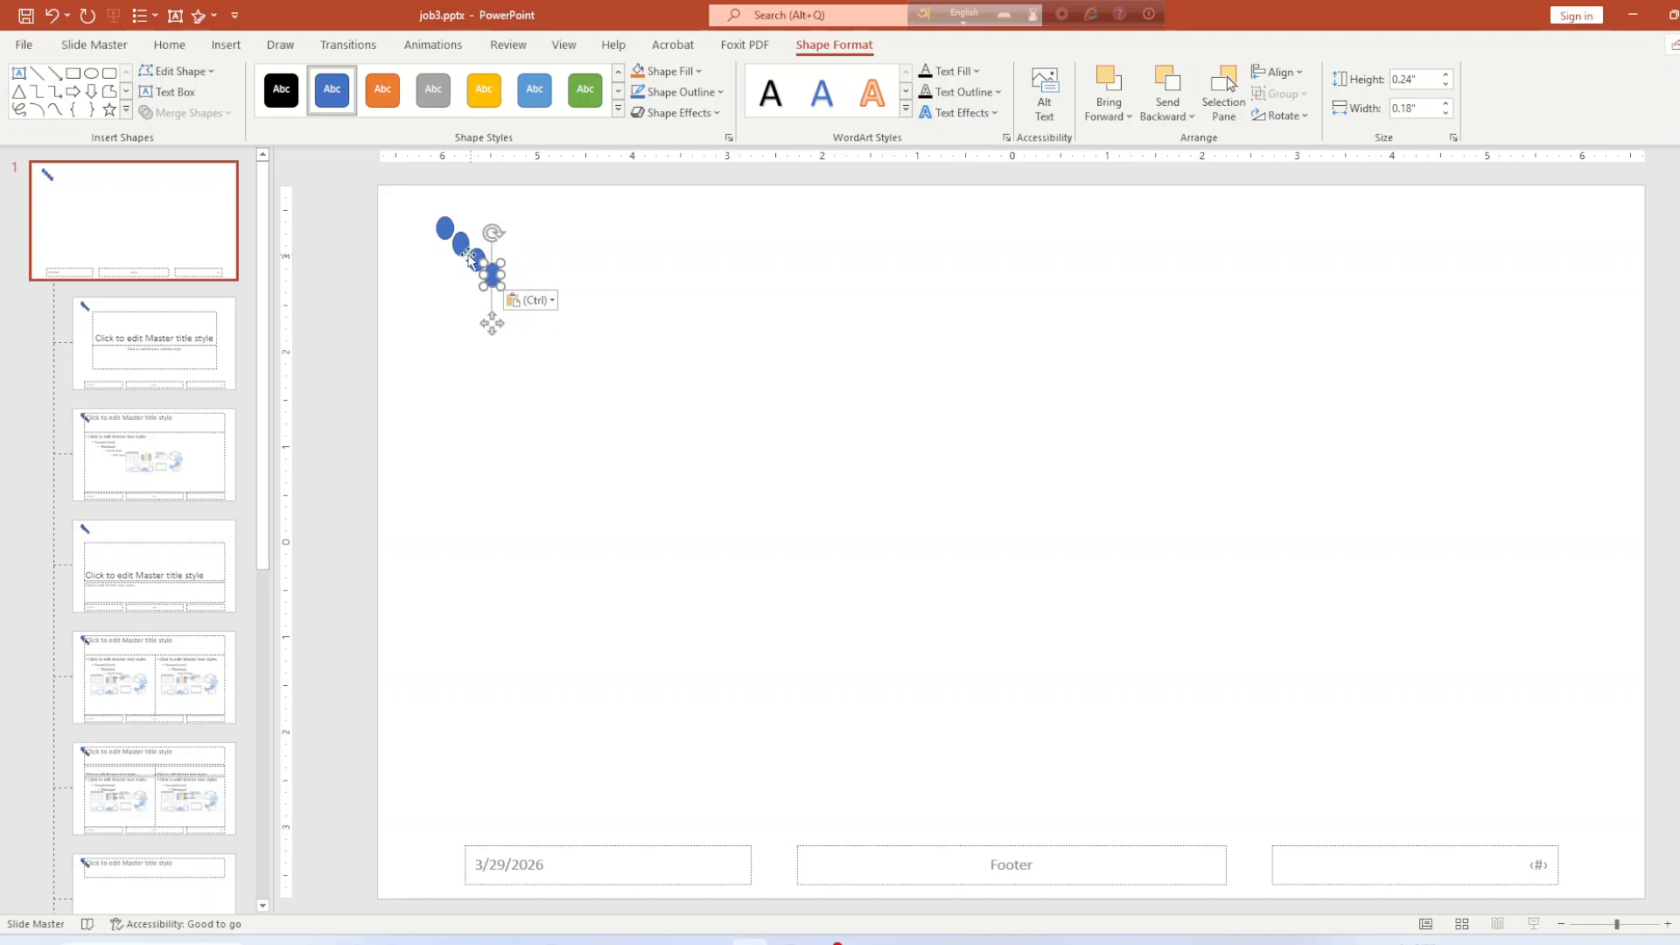
pyautogui.moveTo(460, 244)
pyautogui.mouseDown()
pyautogui.moveTo(476, 230)
pyautogui.moveTo(444, 262)
pyautogui.moveTo(475, 263)
pyautogui.mouseUp()
pyautogui.click(528, 296)
pyautogui.click(477, 264)
pyautogui.click(606, 269)
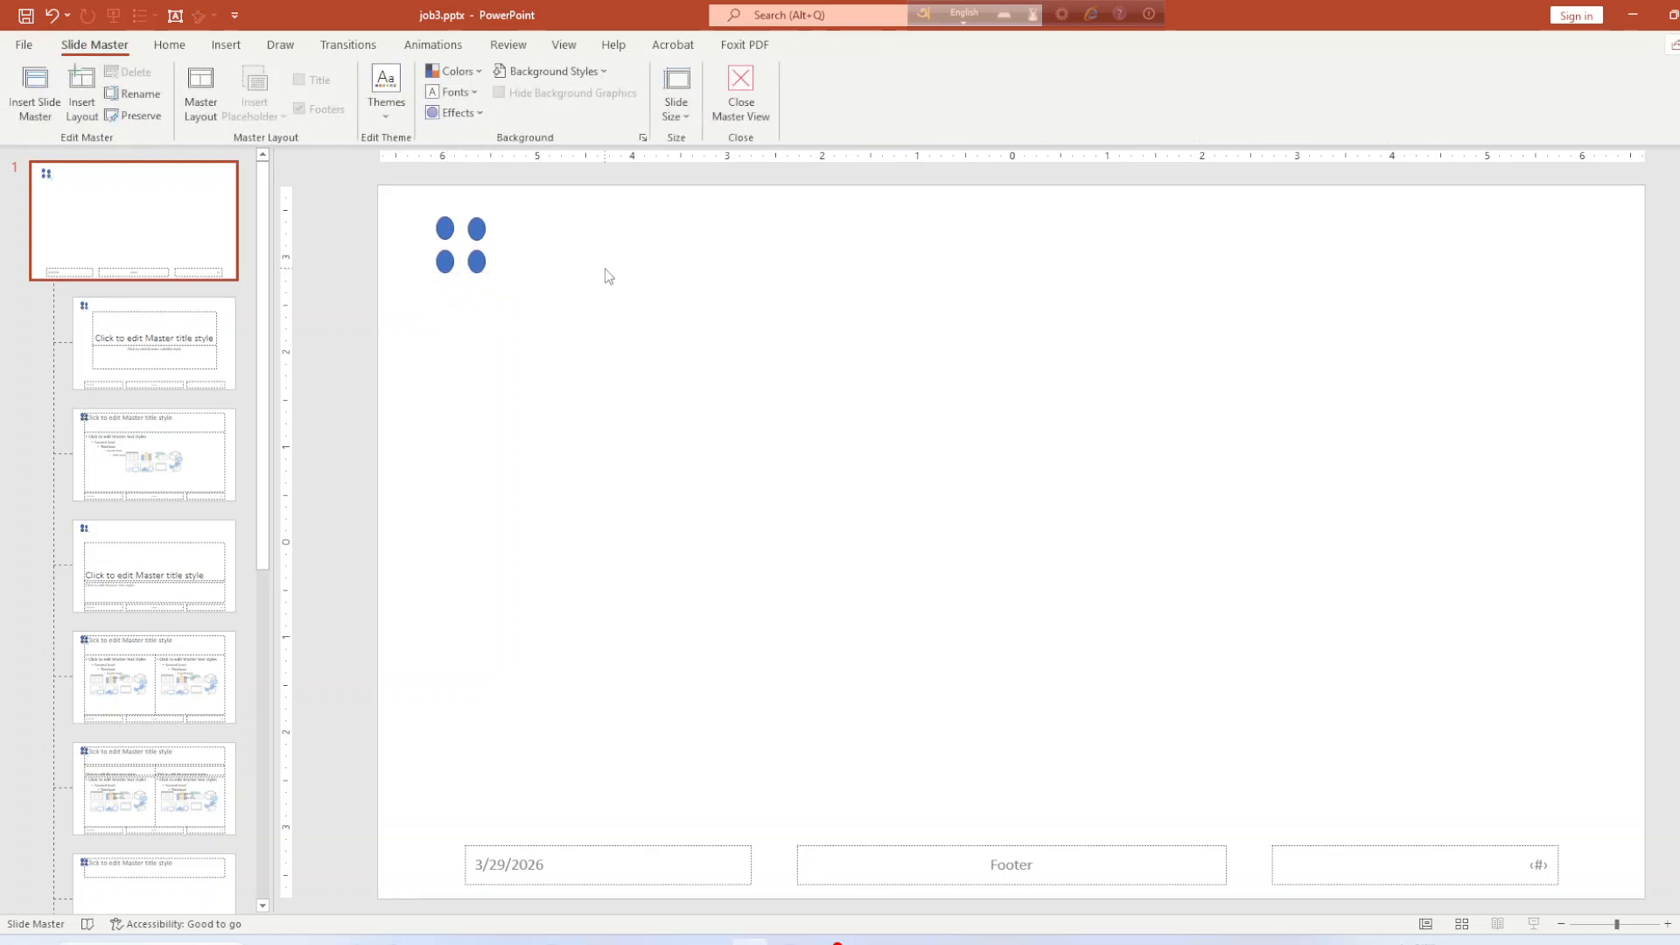
# Step: Try to distribute the four ovals evenly, horizontally and vertically
pyautogui.click(443, 229)
pyautogui.keyDown('shift'); pyautogui.click(476, 232); pyautogui.keyUp('shift')
pyautogui.keyDown('shift'); pyautogui.click(444, 264); pyautogui.keyUp('shift')
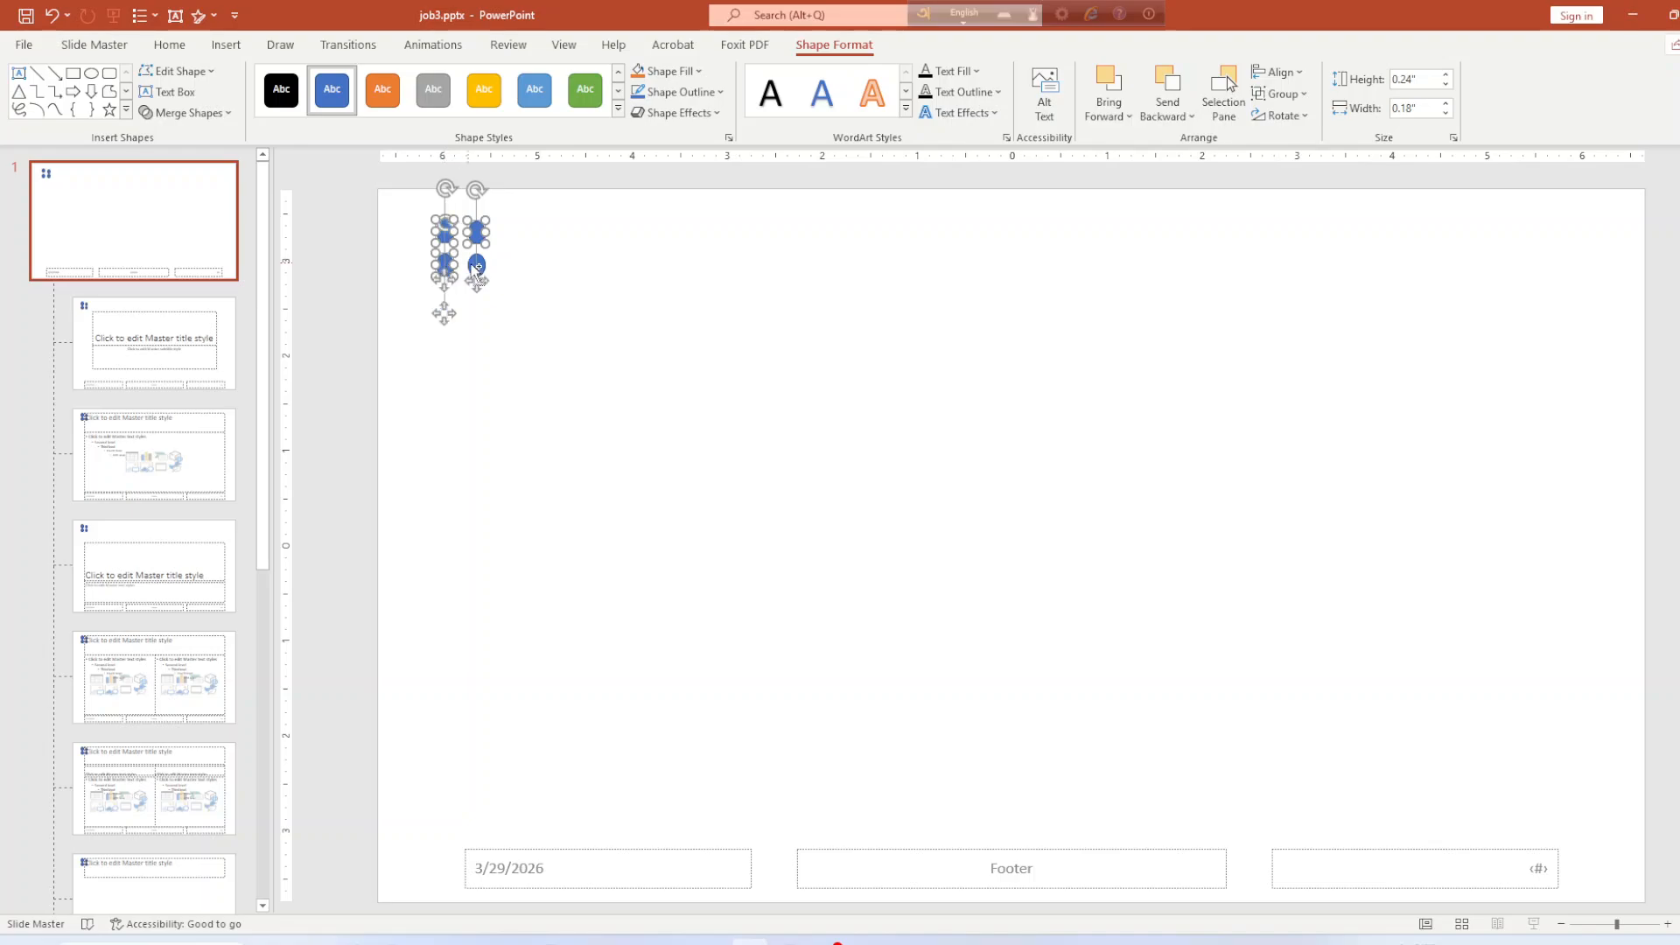
pyautogui.keyDown('shift'); pyautogui.click(476, 265); pyautogui.keyUp('shift')
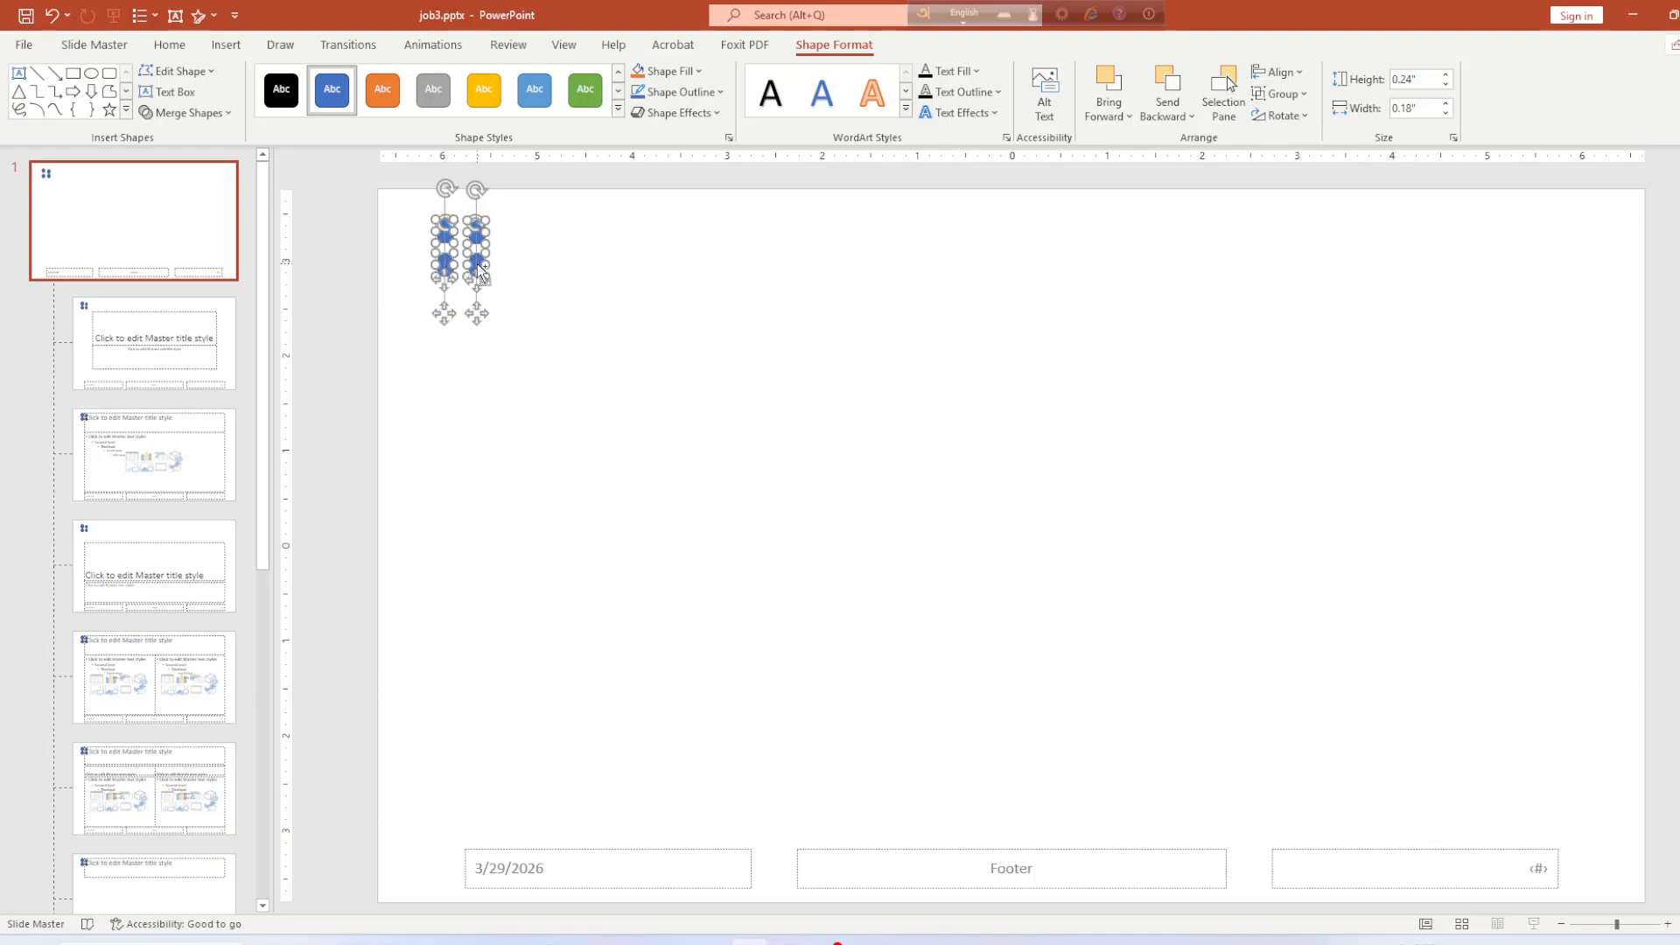
pyautogui.click(1279, 73)
pyautogui.click(1303, 253)
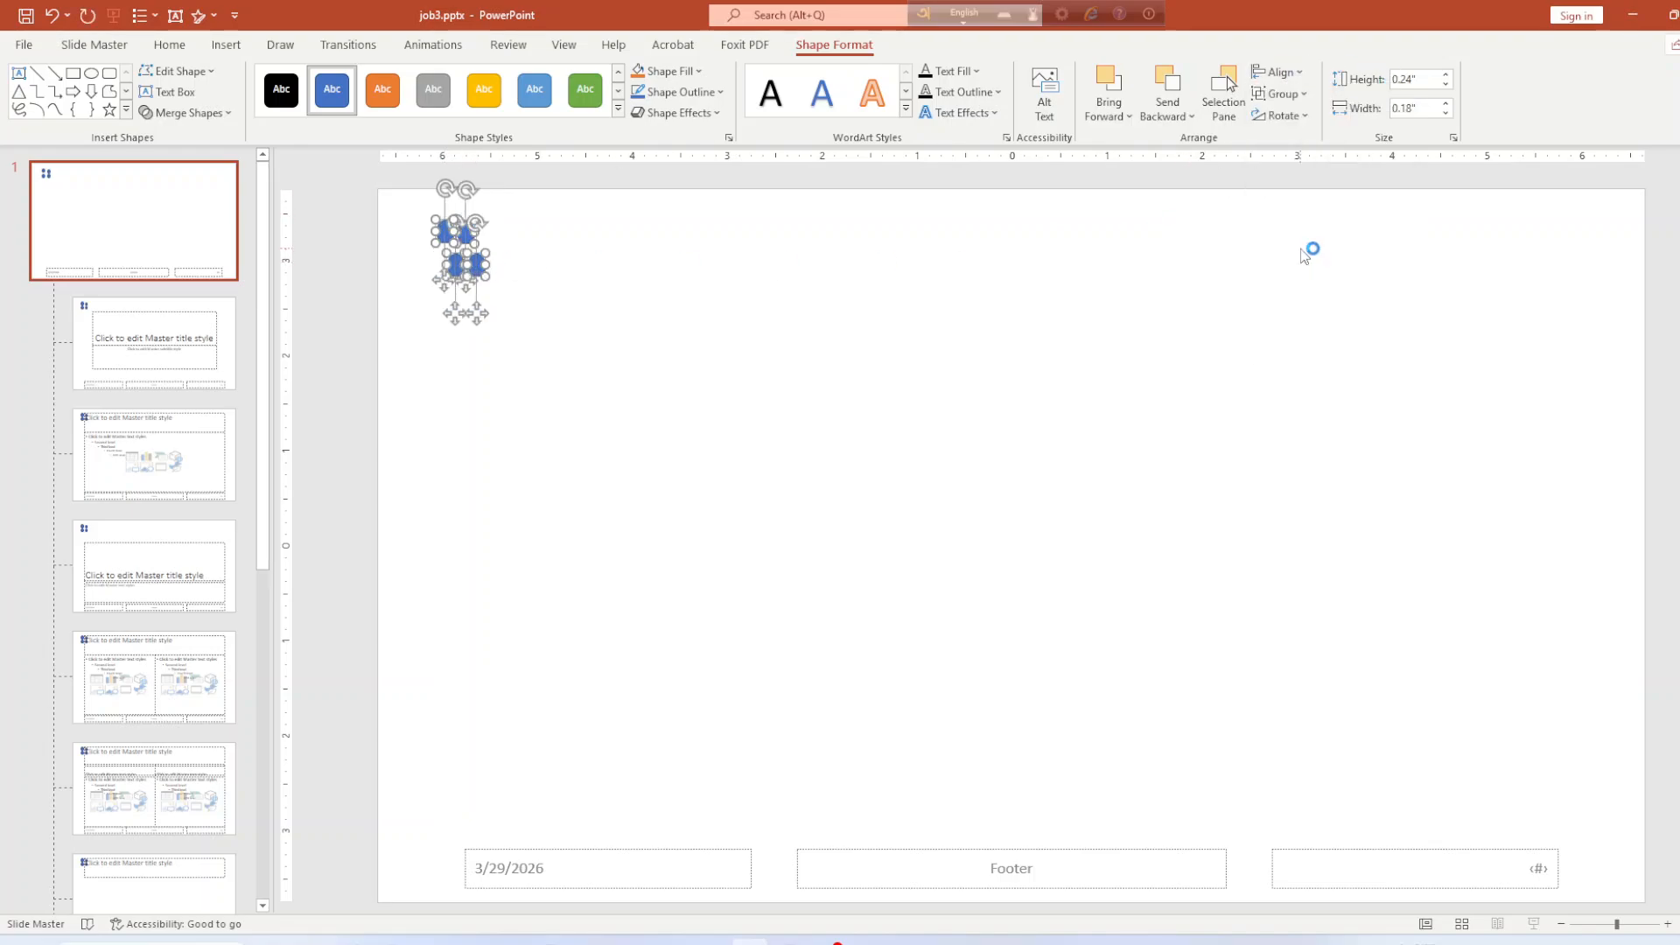
pyautogui.click(1279, 73)
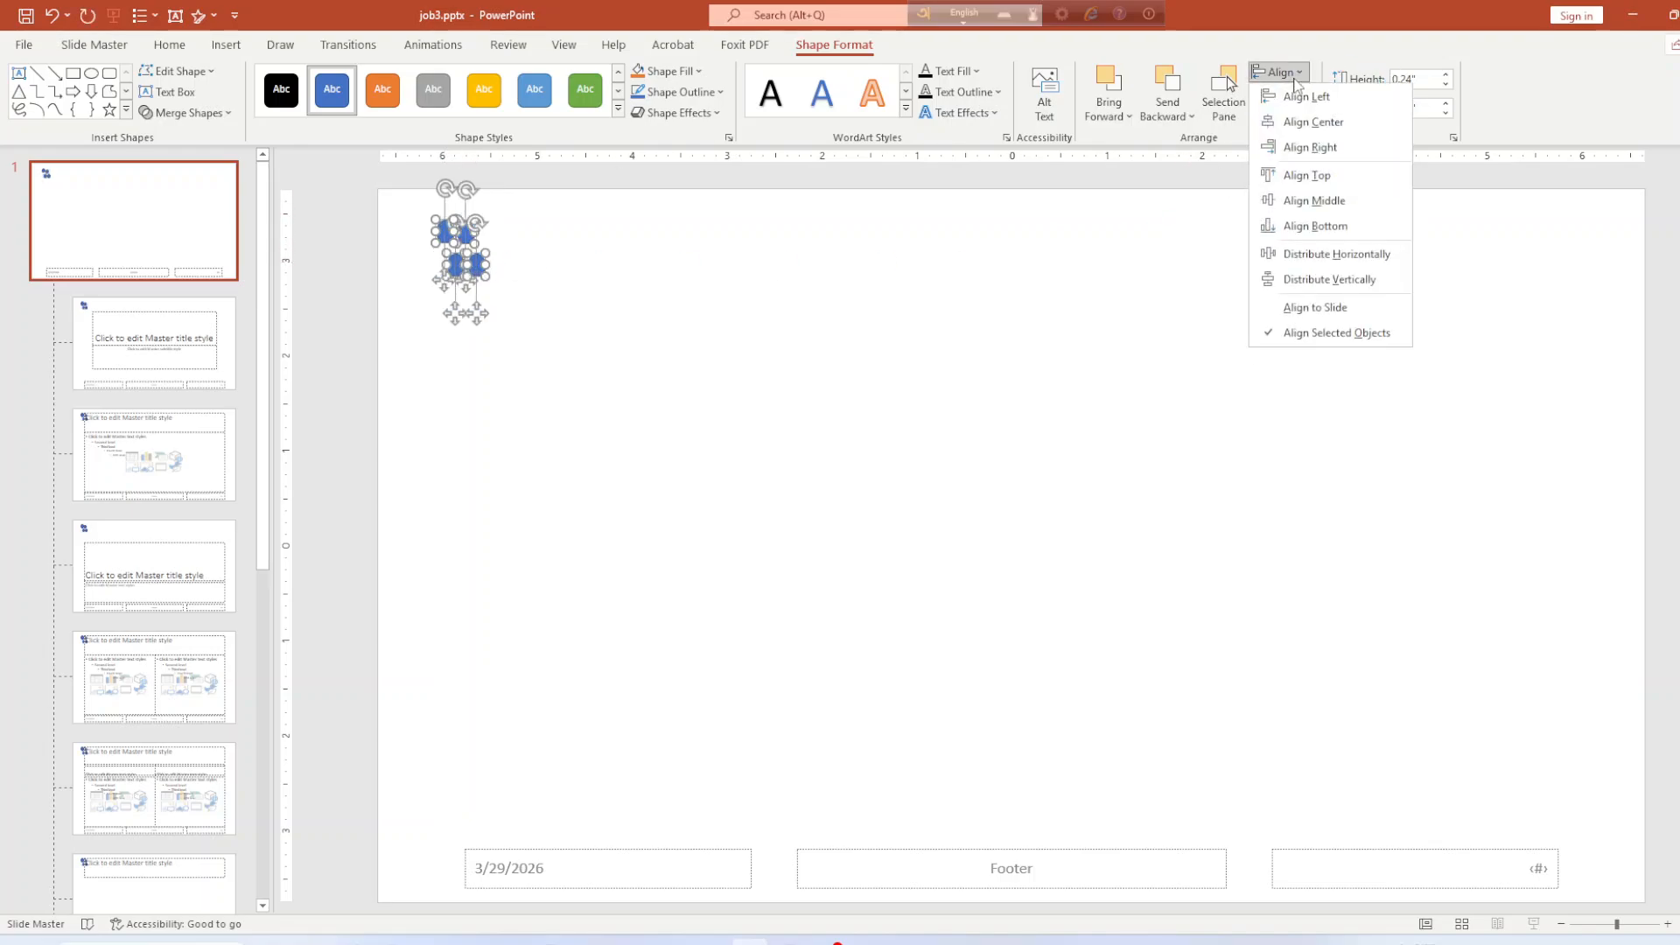
pyautogui.click(1321, 274)
pyautogui.click(838, 346)
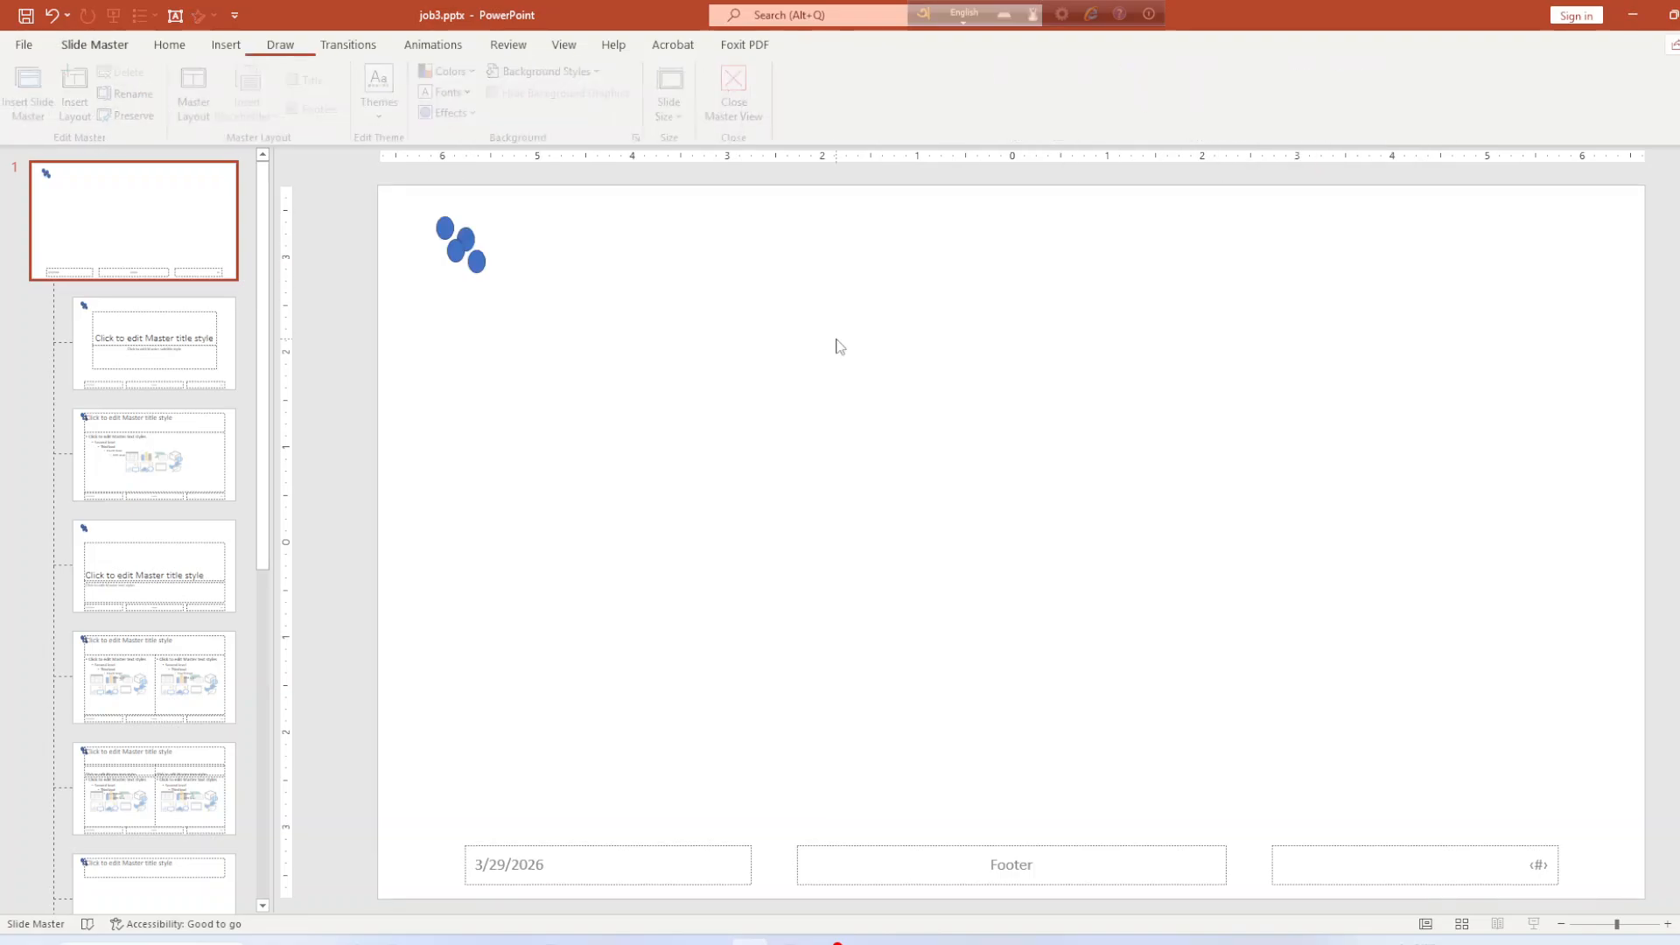
# Step: Undo the horizontal and vertical distribution of the four ovals
pyautogui.hotkey('ctrl', 'z')
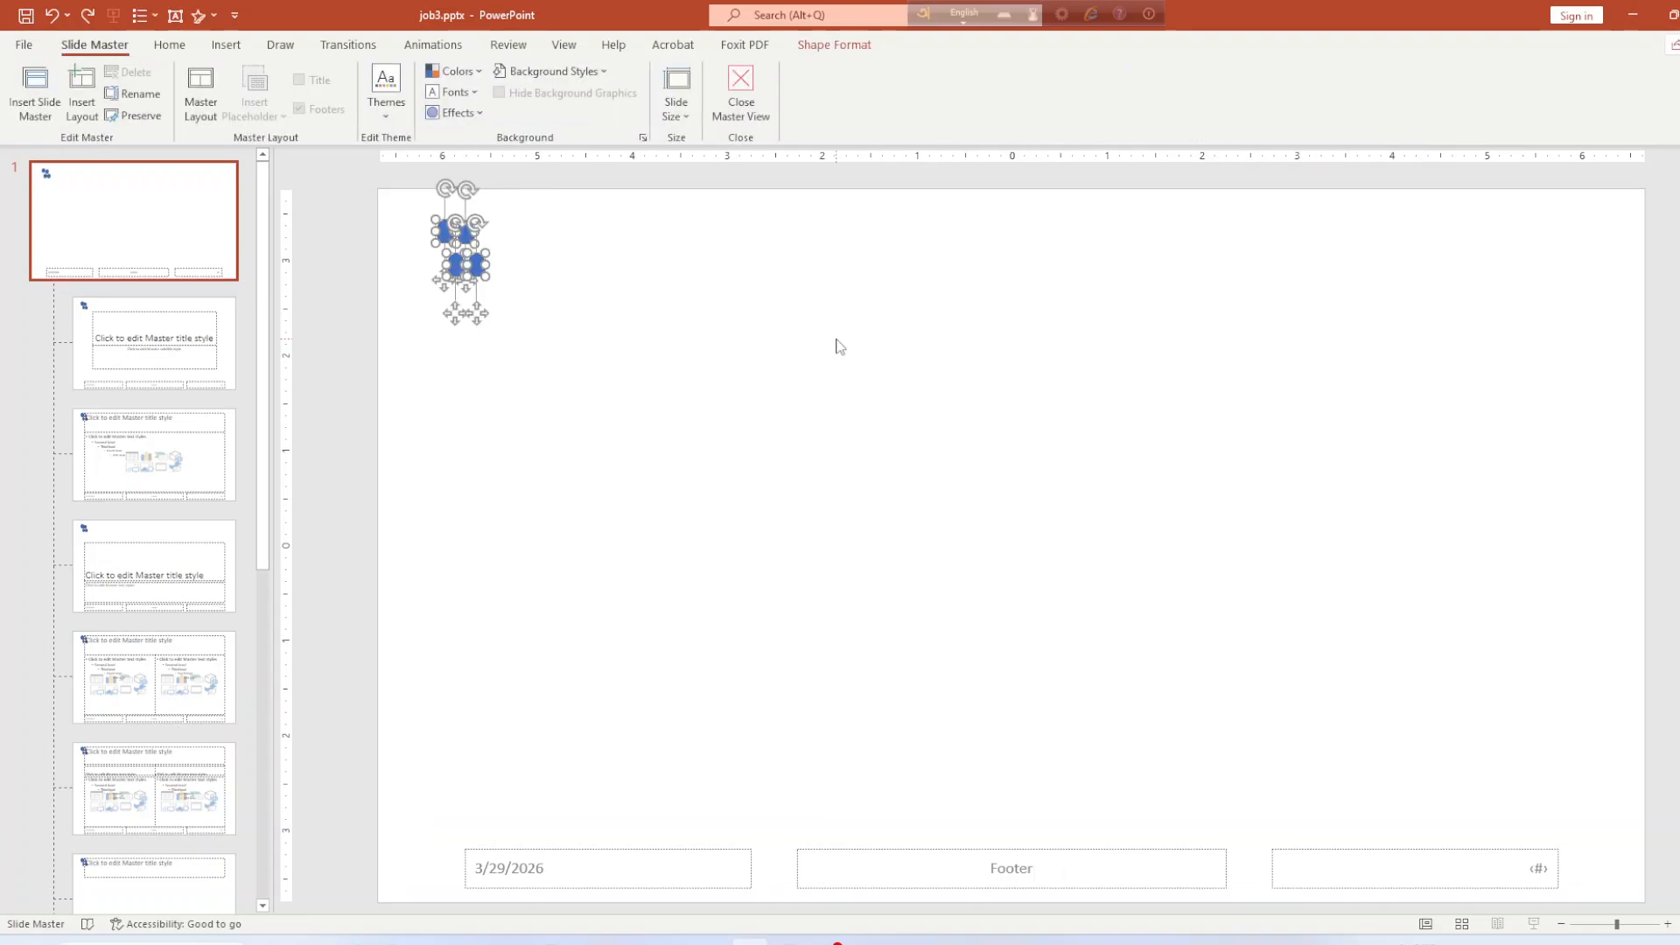
pyautogui.hotkey('ctrl', 'z')
pyautogui.click(837, 347)
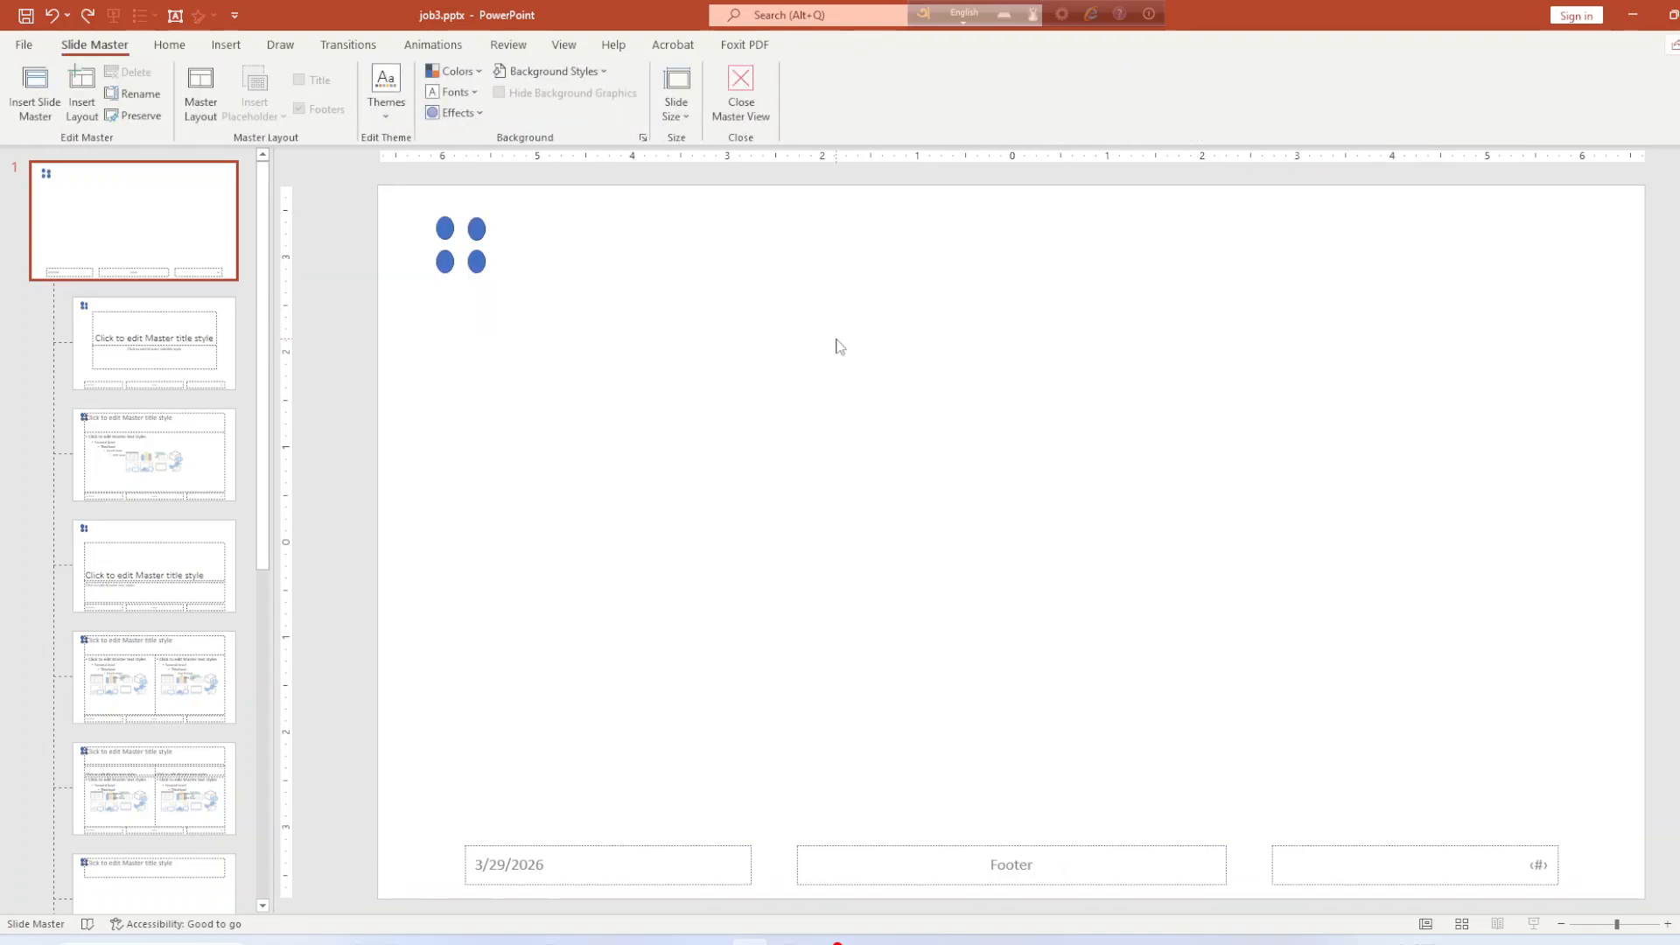
# Step: Group the four ovals in the slide master's upper-left corner into one object
pyautogui.click(443, 226)
pyautogui.keyDown('shift'); pyautogui.click(478, 229); pyautogui.keyUp('shift')
pyautogui.keyDown('shift'); pyautogui.click(442, 264); pyautogui.keyUp('shift')
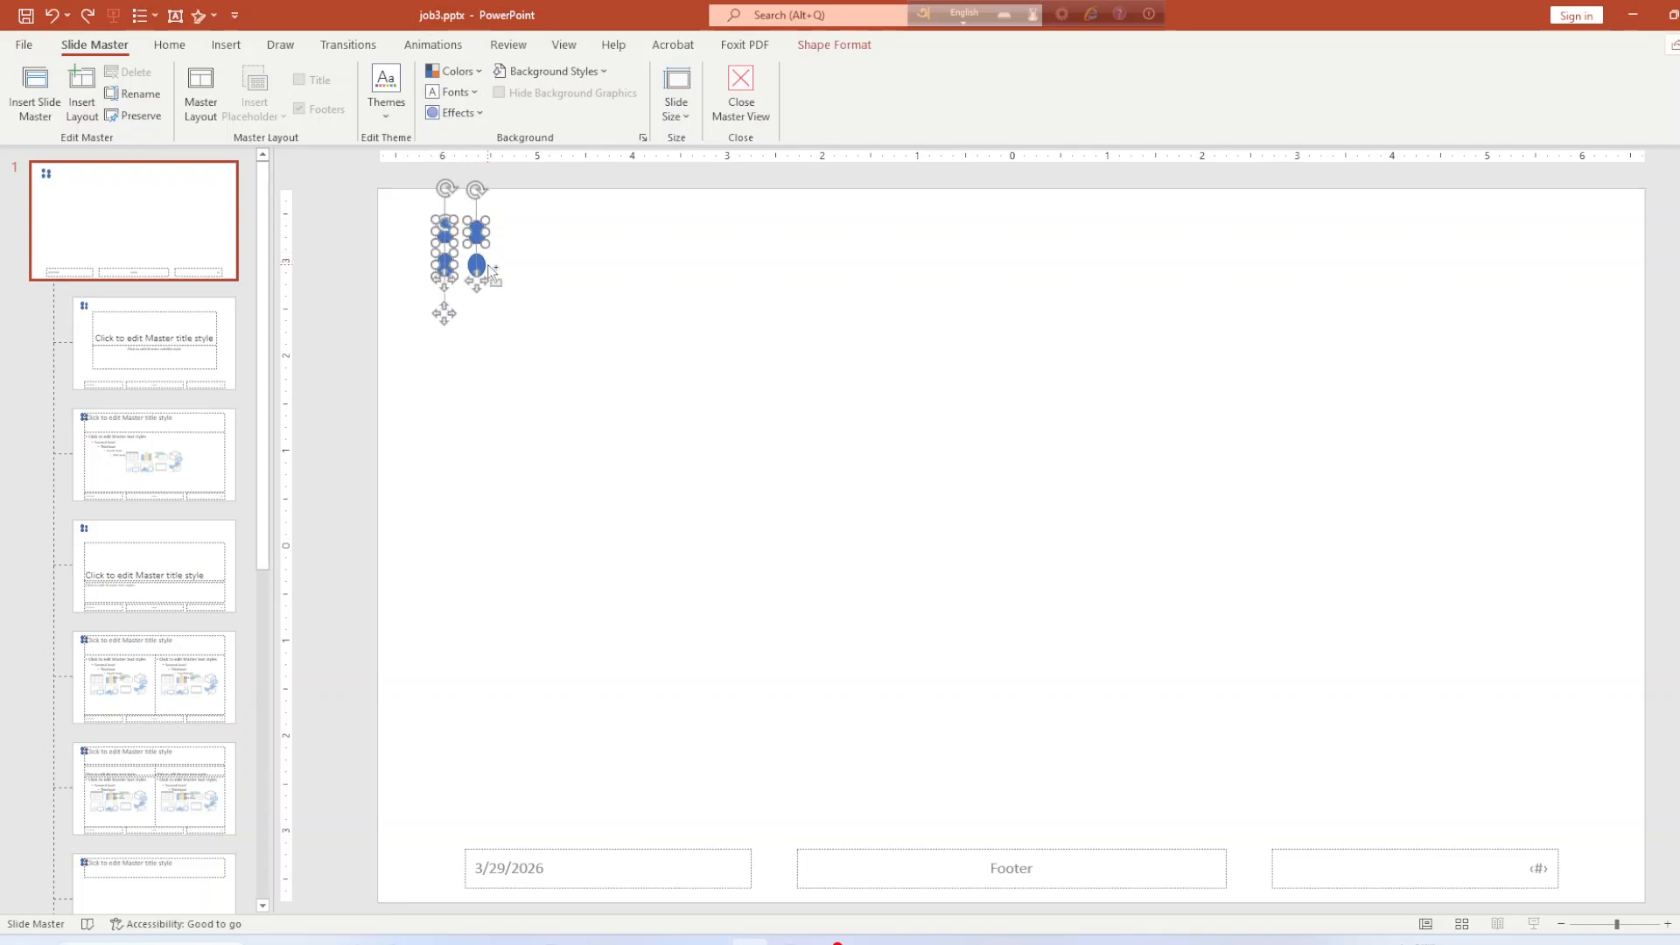
pyautogui.keyDown('shift'); pyautogui.click(476, 266); pyautogui.keyUp('shift')
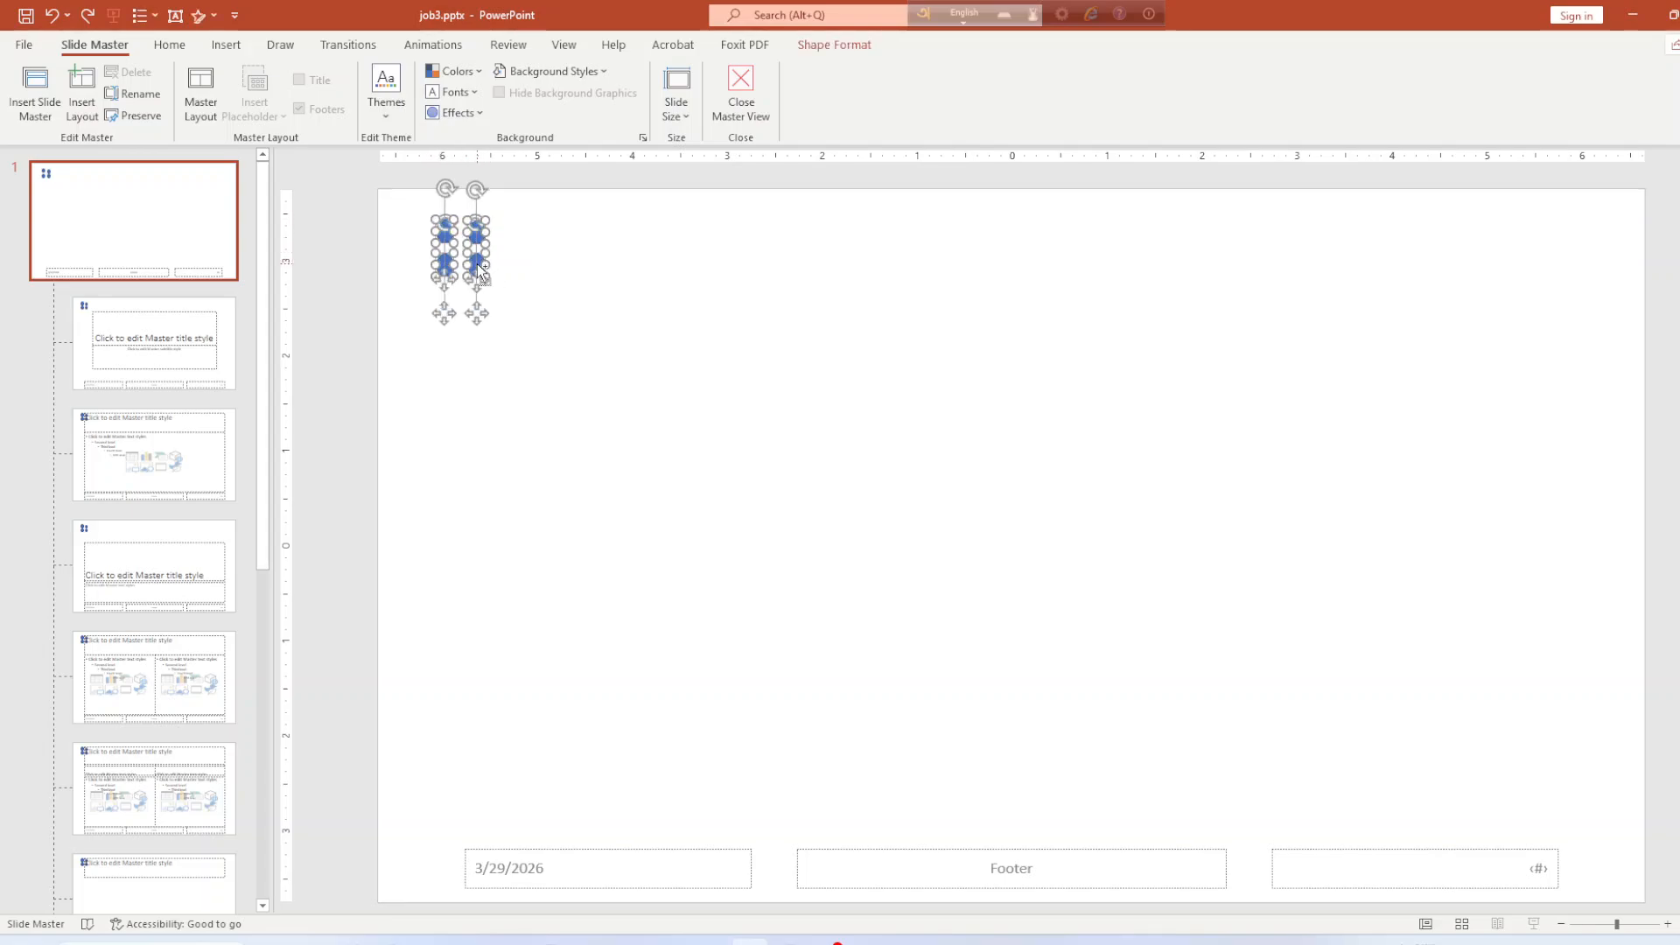
pyautogui.click(834, 44)
pyautogui.click(1266, 96)
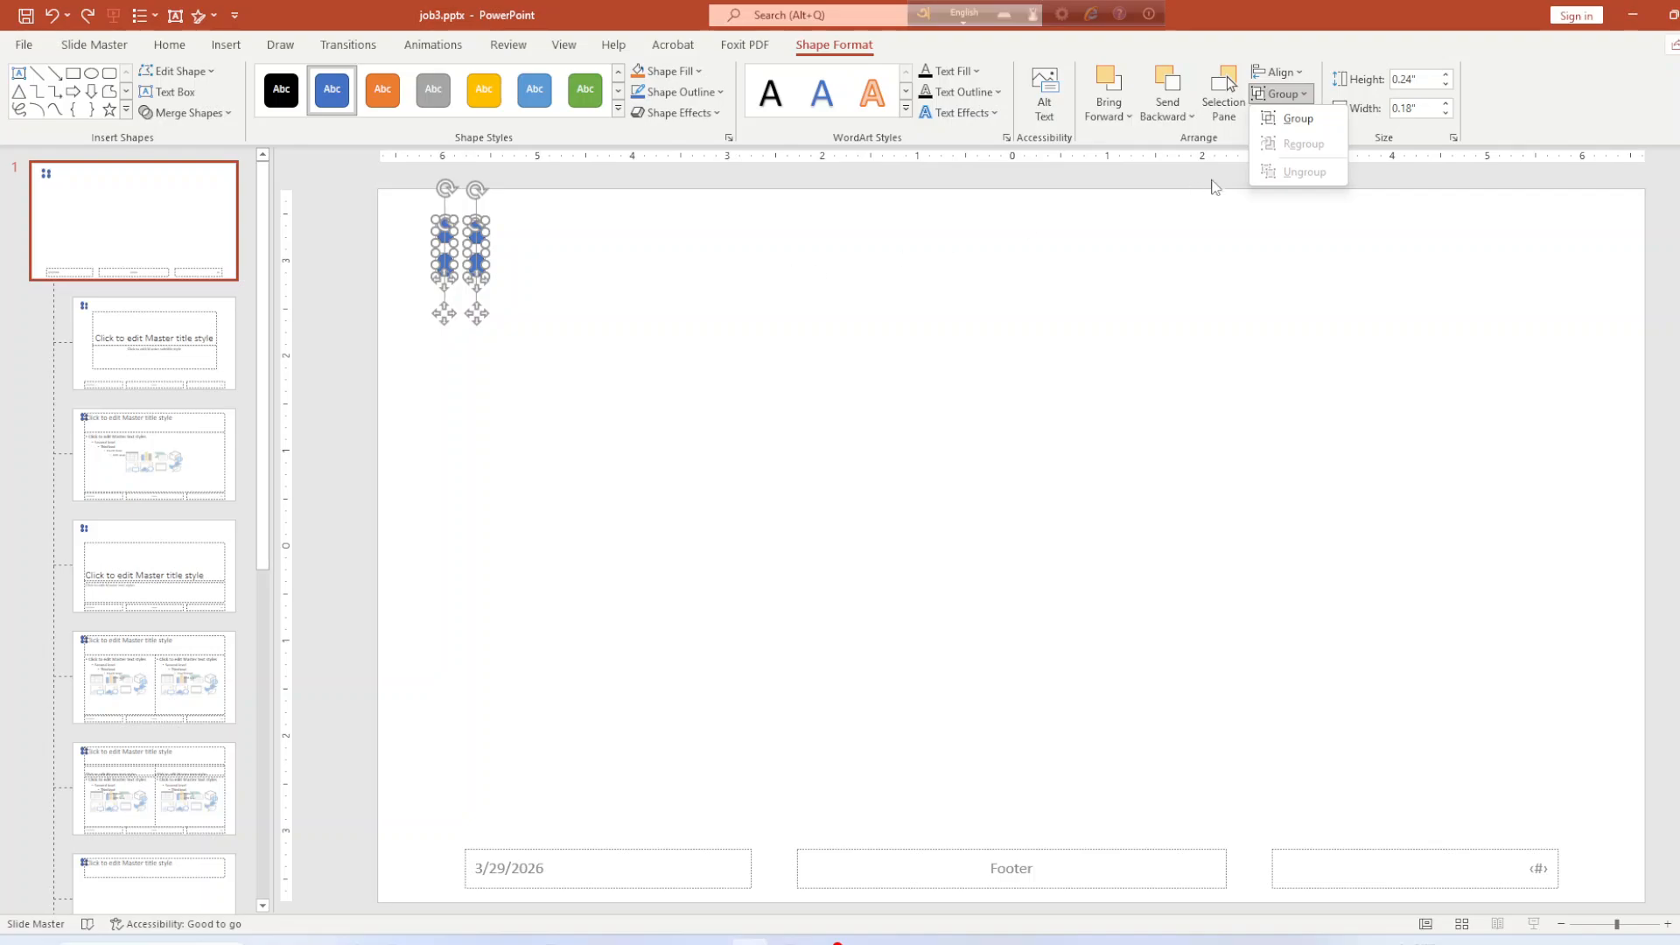
pyautogui.click(1284, 118)
pyautogui.click(865, 306)
# Step: Copy the oval group and place the copy near the slide master's upper-right corner, roughly level with the original
pyautogui.click(471, 261)
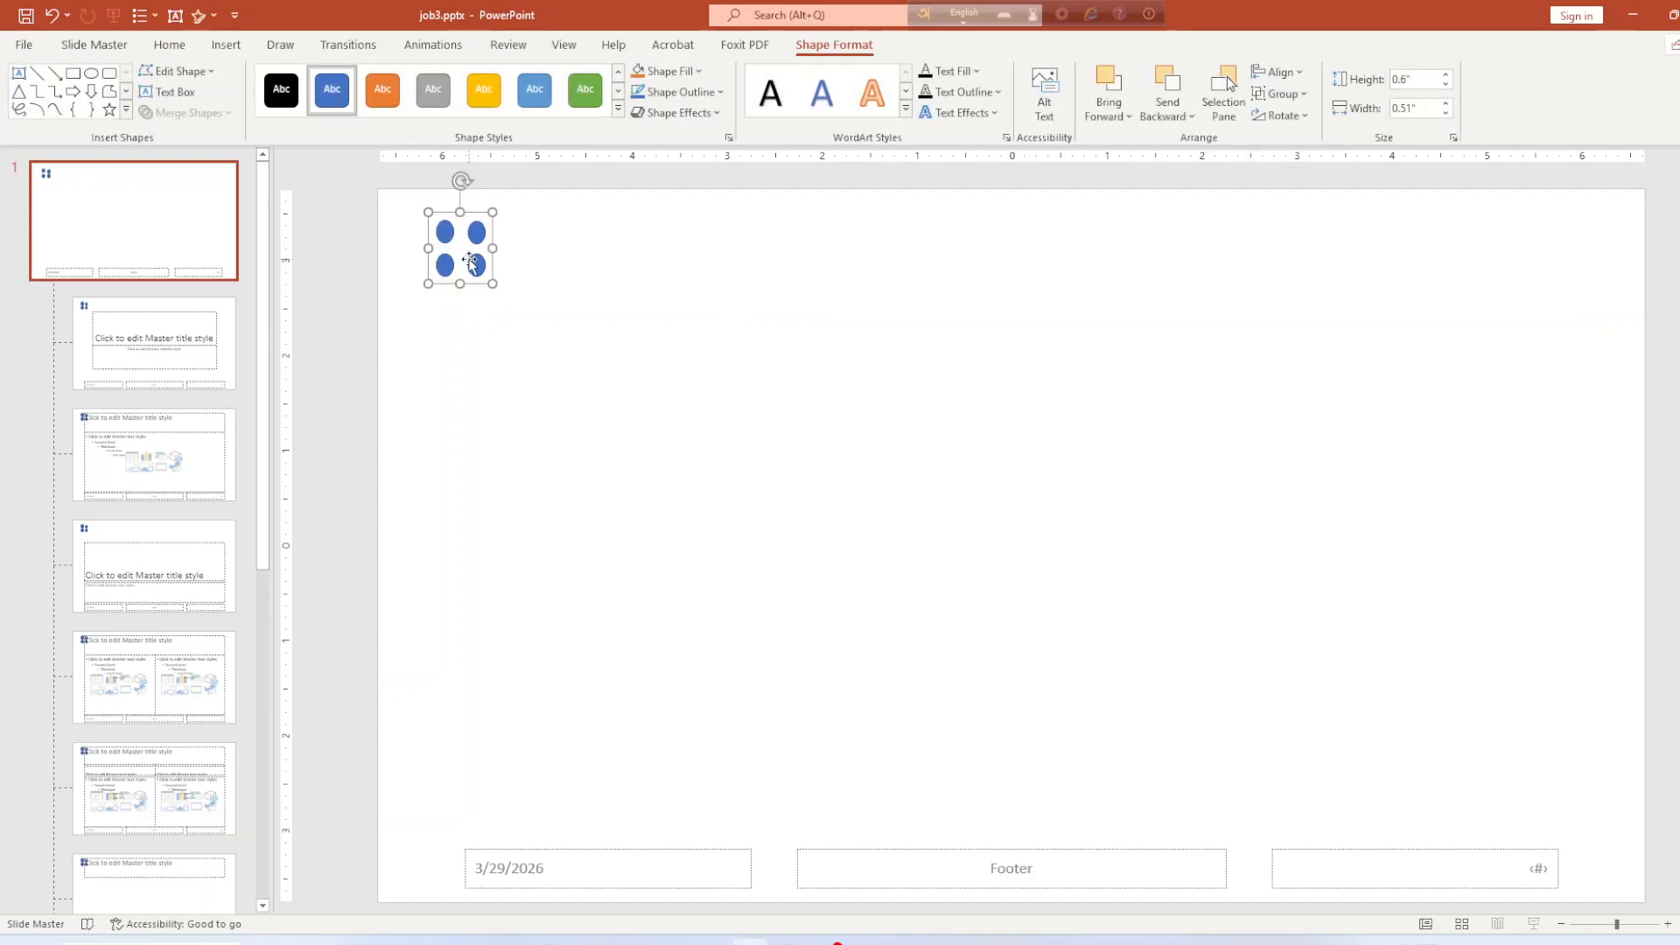
pyautogui.hotkey('ctrl', 'c')
pyautogui.hotkey('ctrl', 'v')
pyautogui.moveTo(477, 263); pyautogui.dragTo(1493, 262)
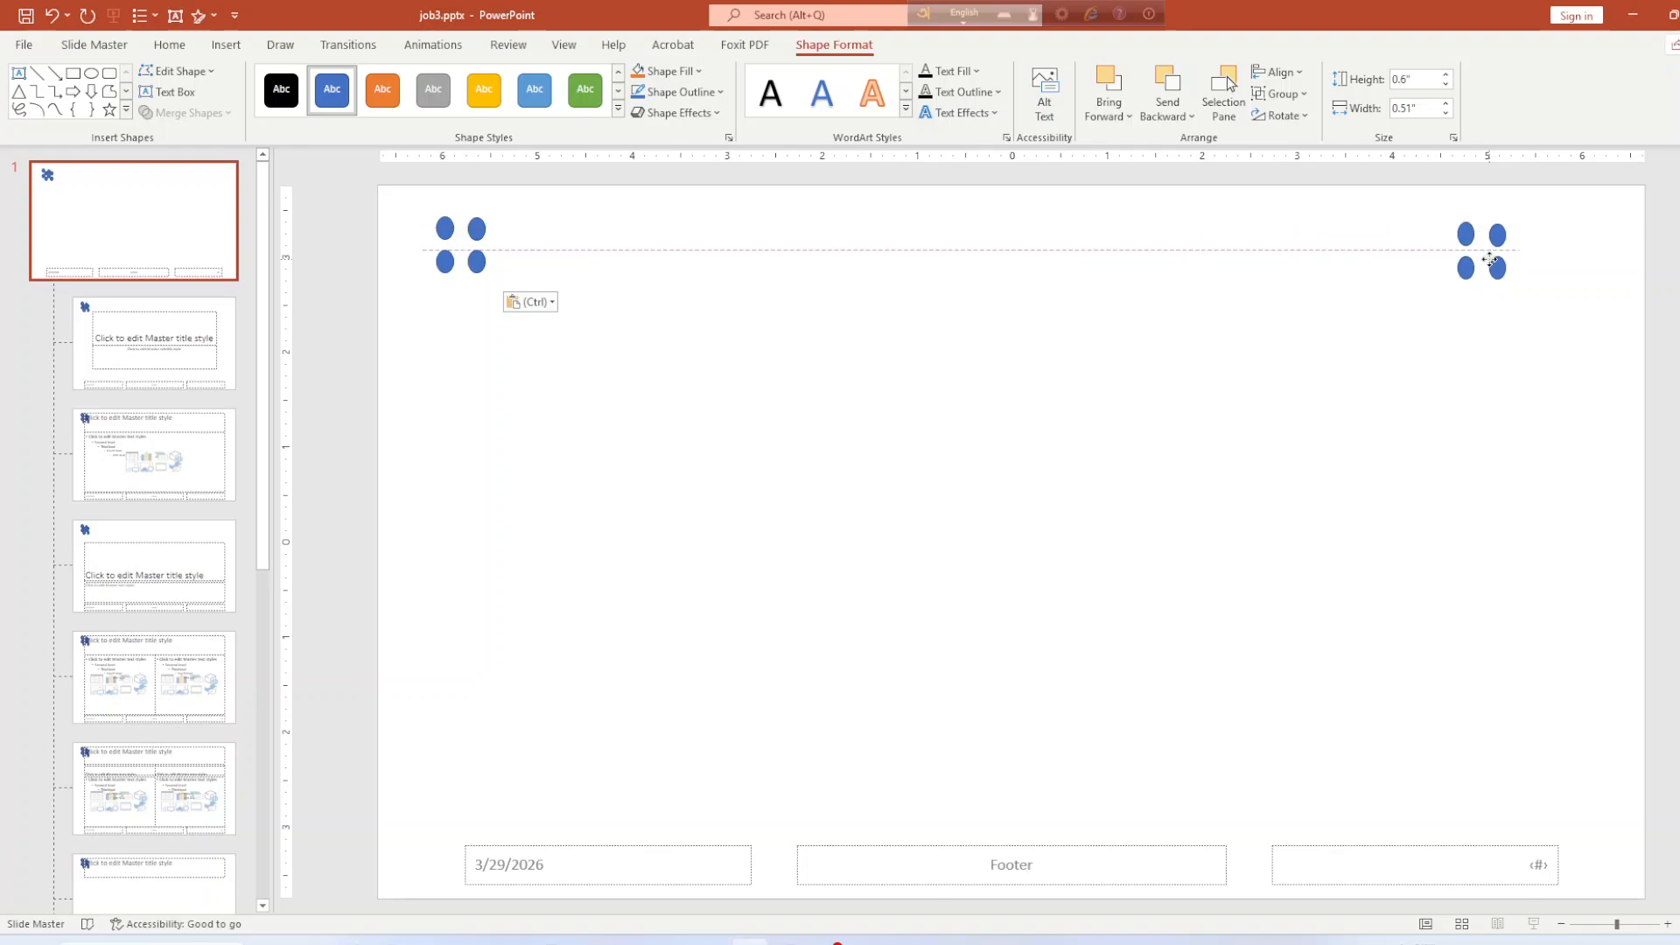
pyautogui.click(934, 342)
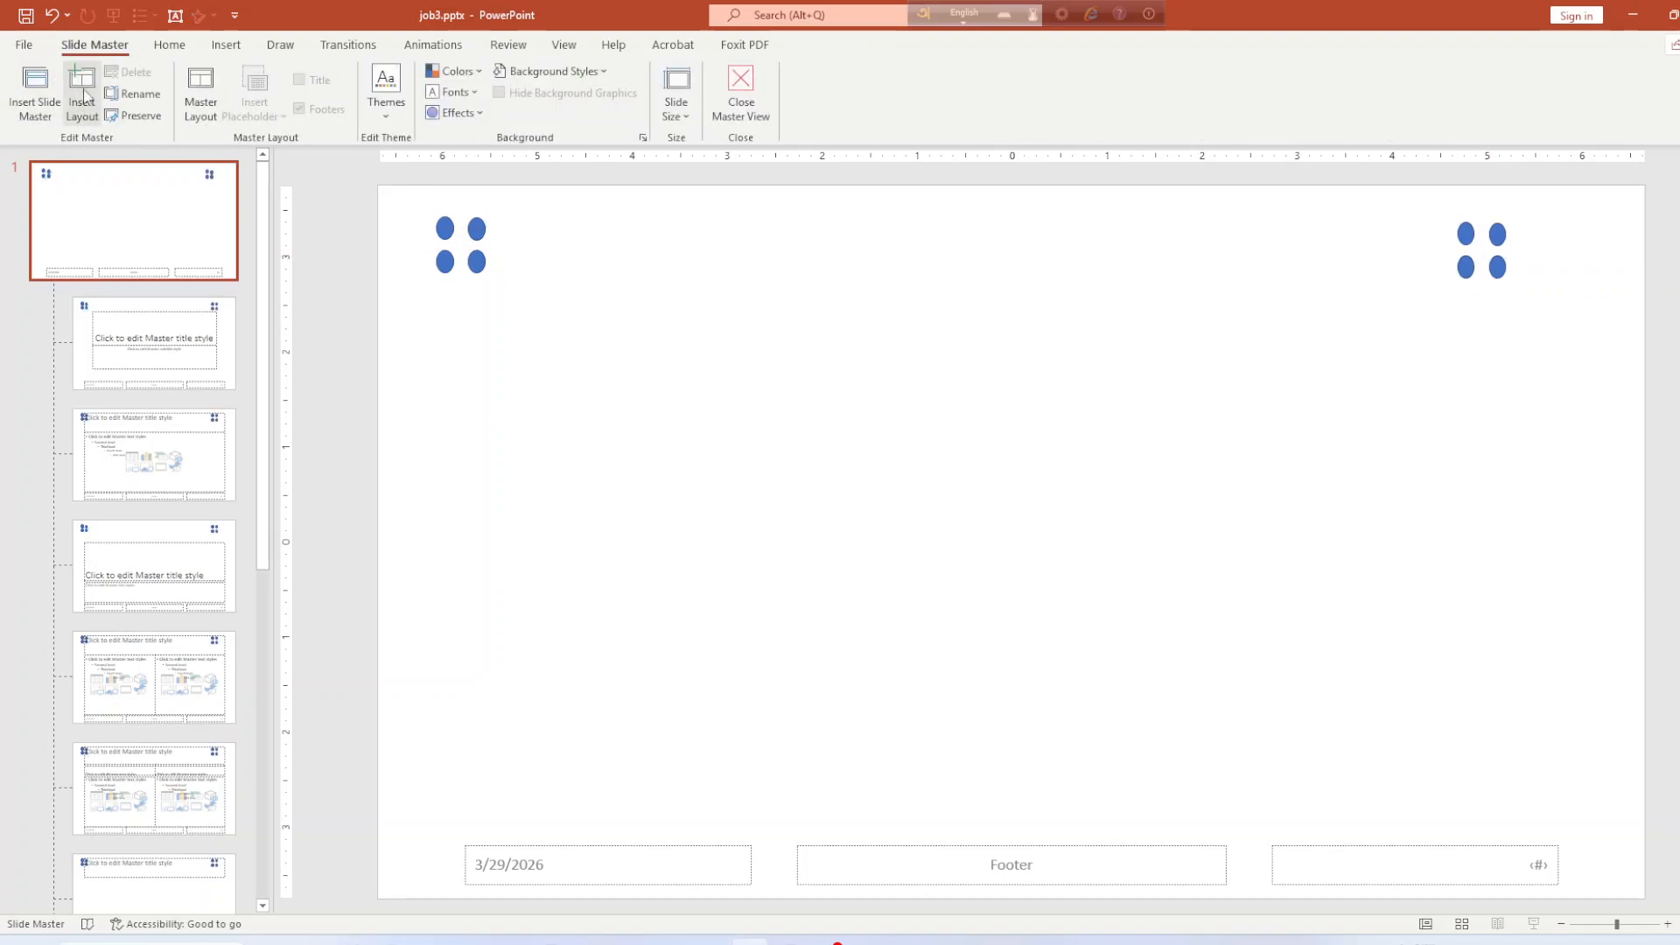
pyautogui.click(226, 45)
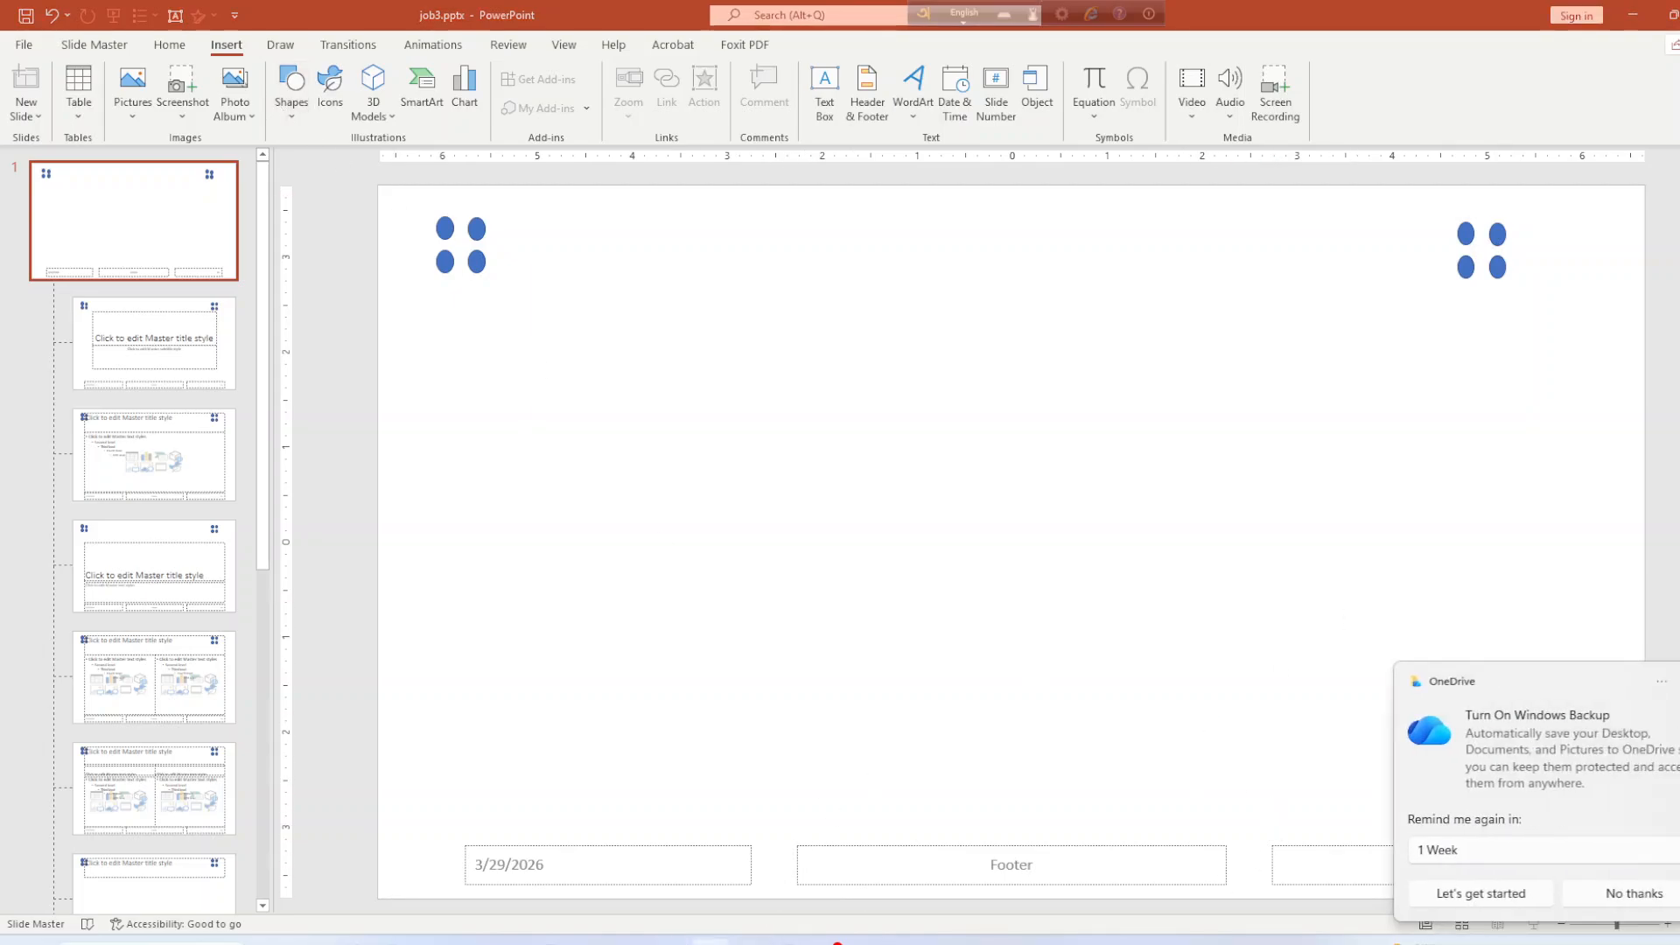
pyautogui.click(680, 938)
pyautogui.click(706, 940)
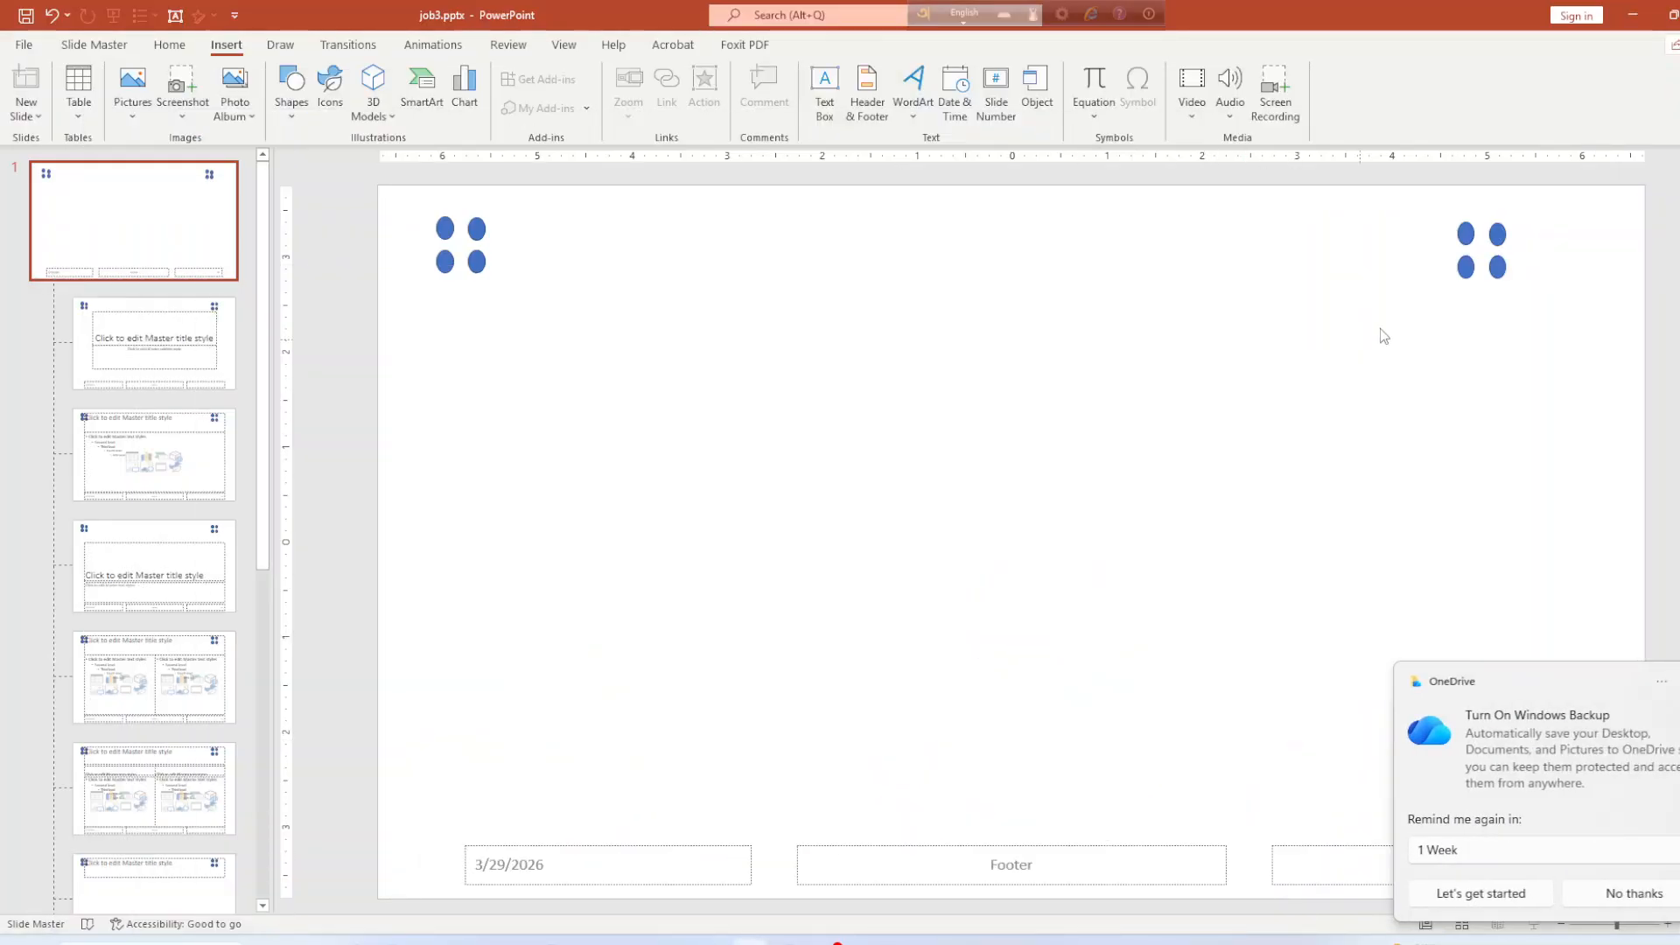
pyautogui.click(1467, 265)
pyautogui.click(1472, 261)
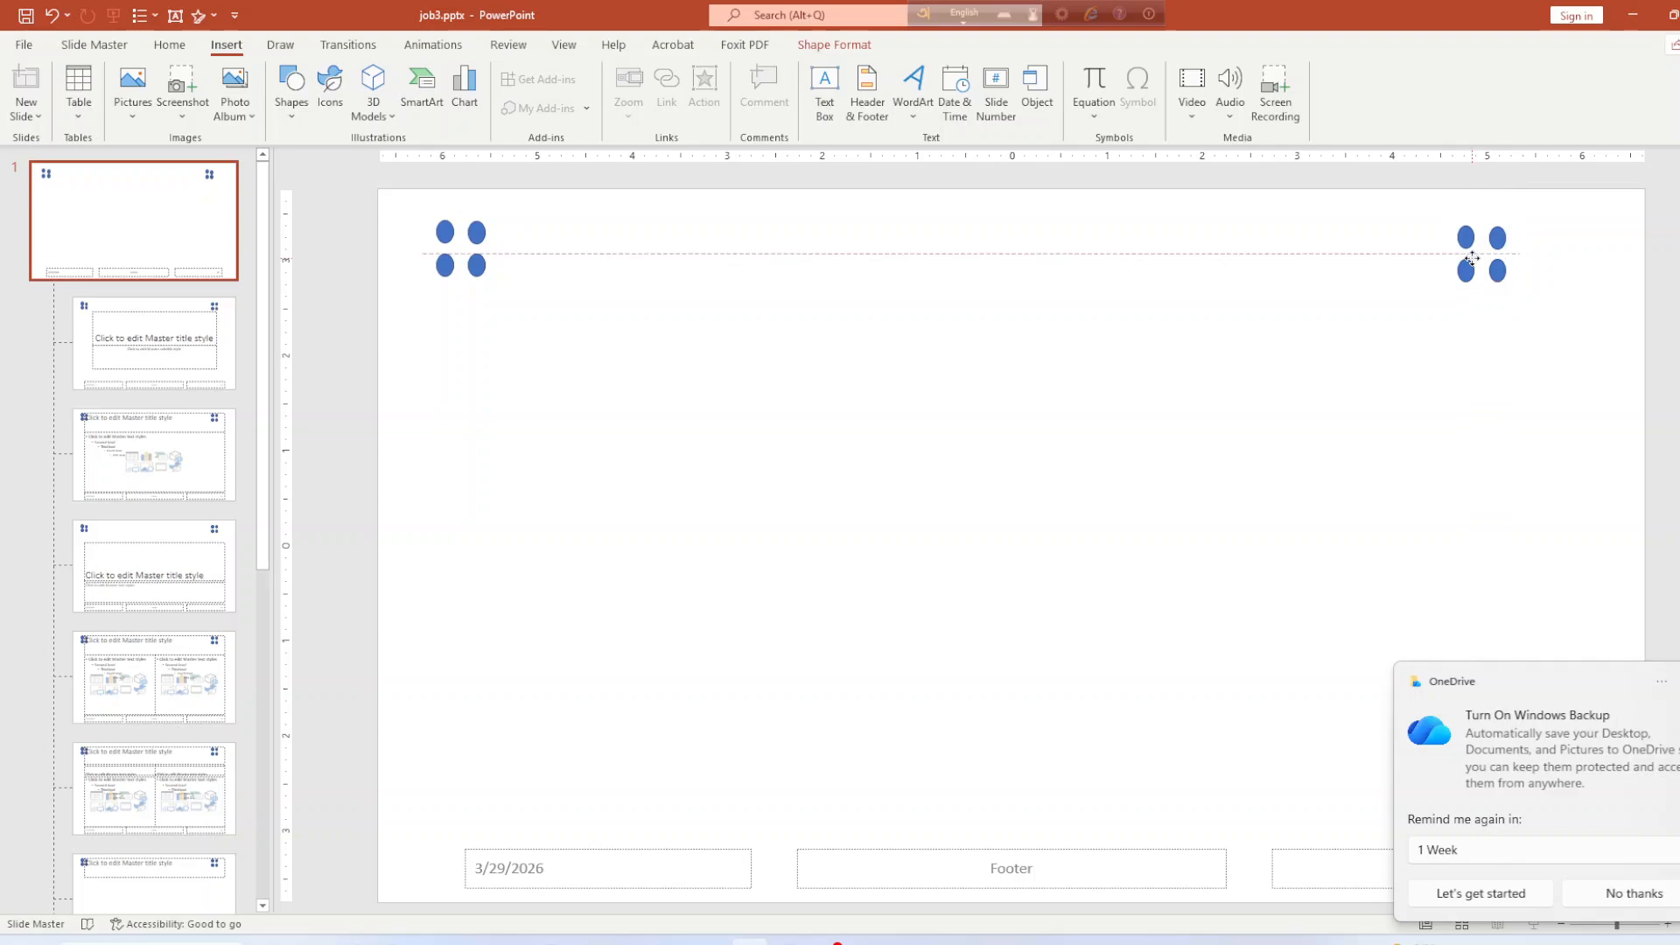
pyautogui.click(761, 662)
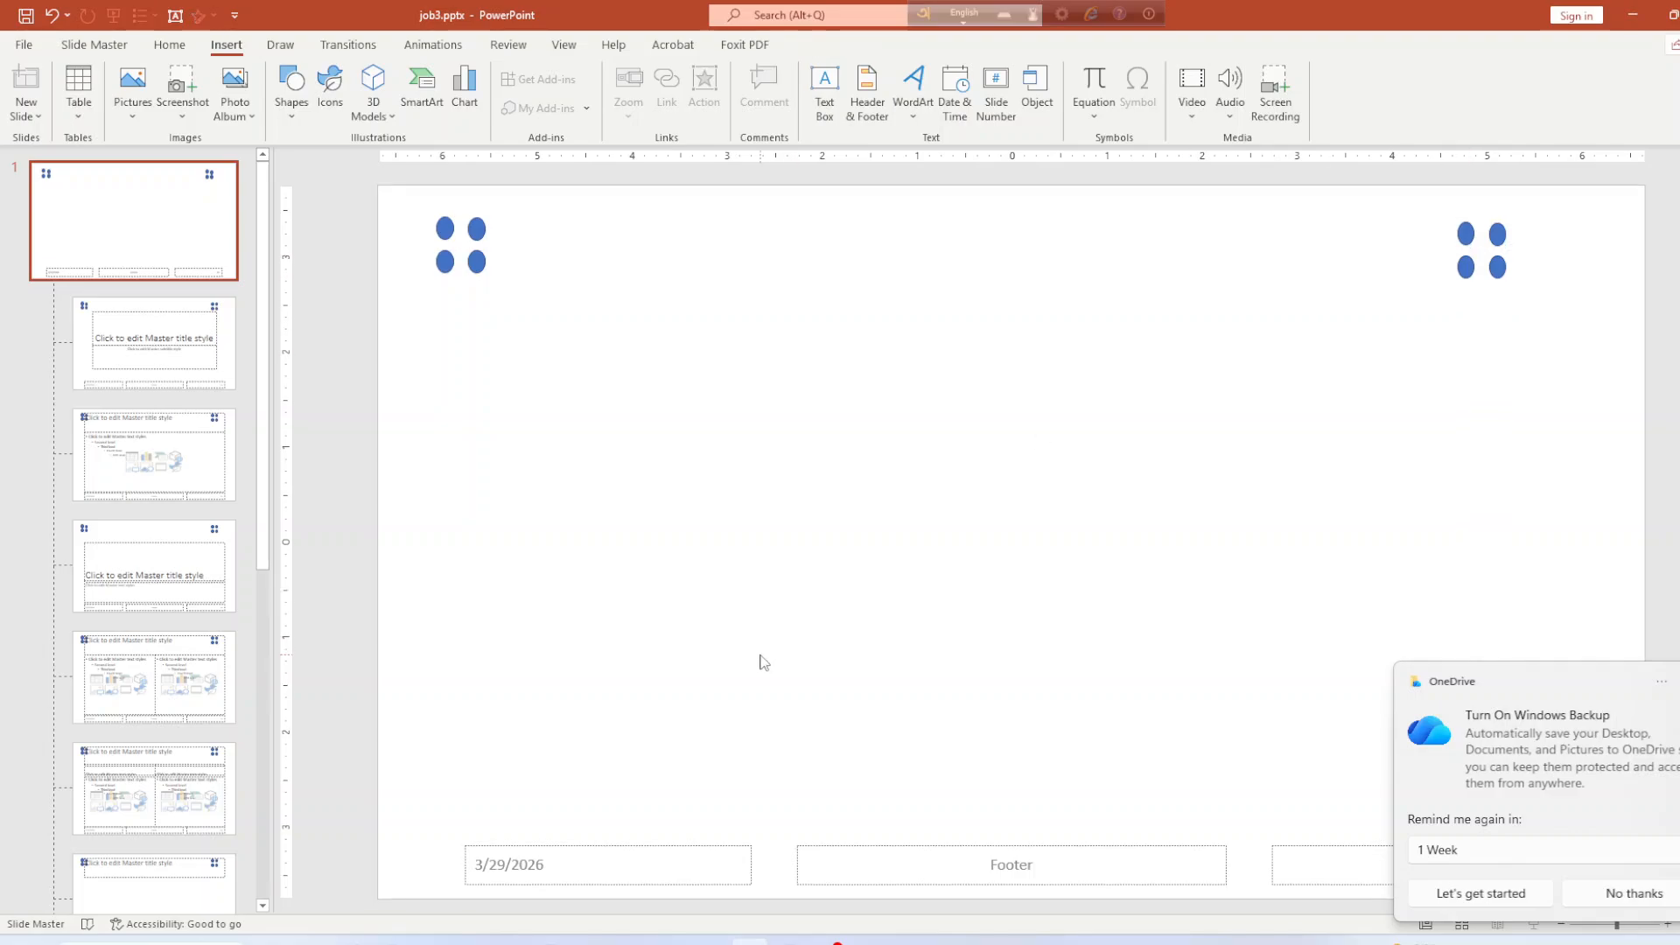
# Step: Paste another oval group so one sits near the slide master's lower-left corner, and dismiss the OneDrive backup notification
pyautogui.hotkey('ctrl', 'v')
pyautogui.moveTo(477, 256); pyautogui.dragTo(486, 809)
pyautogui.click(694, 798)
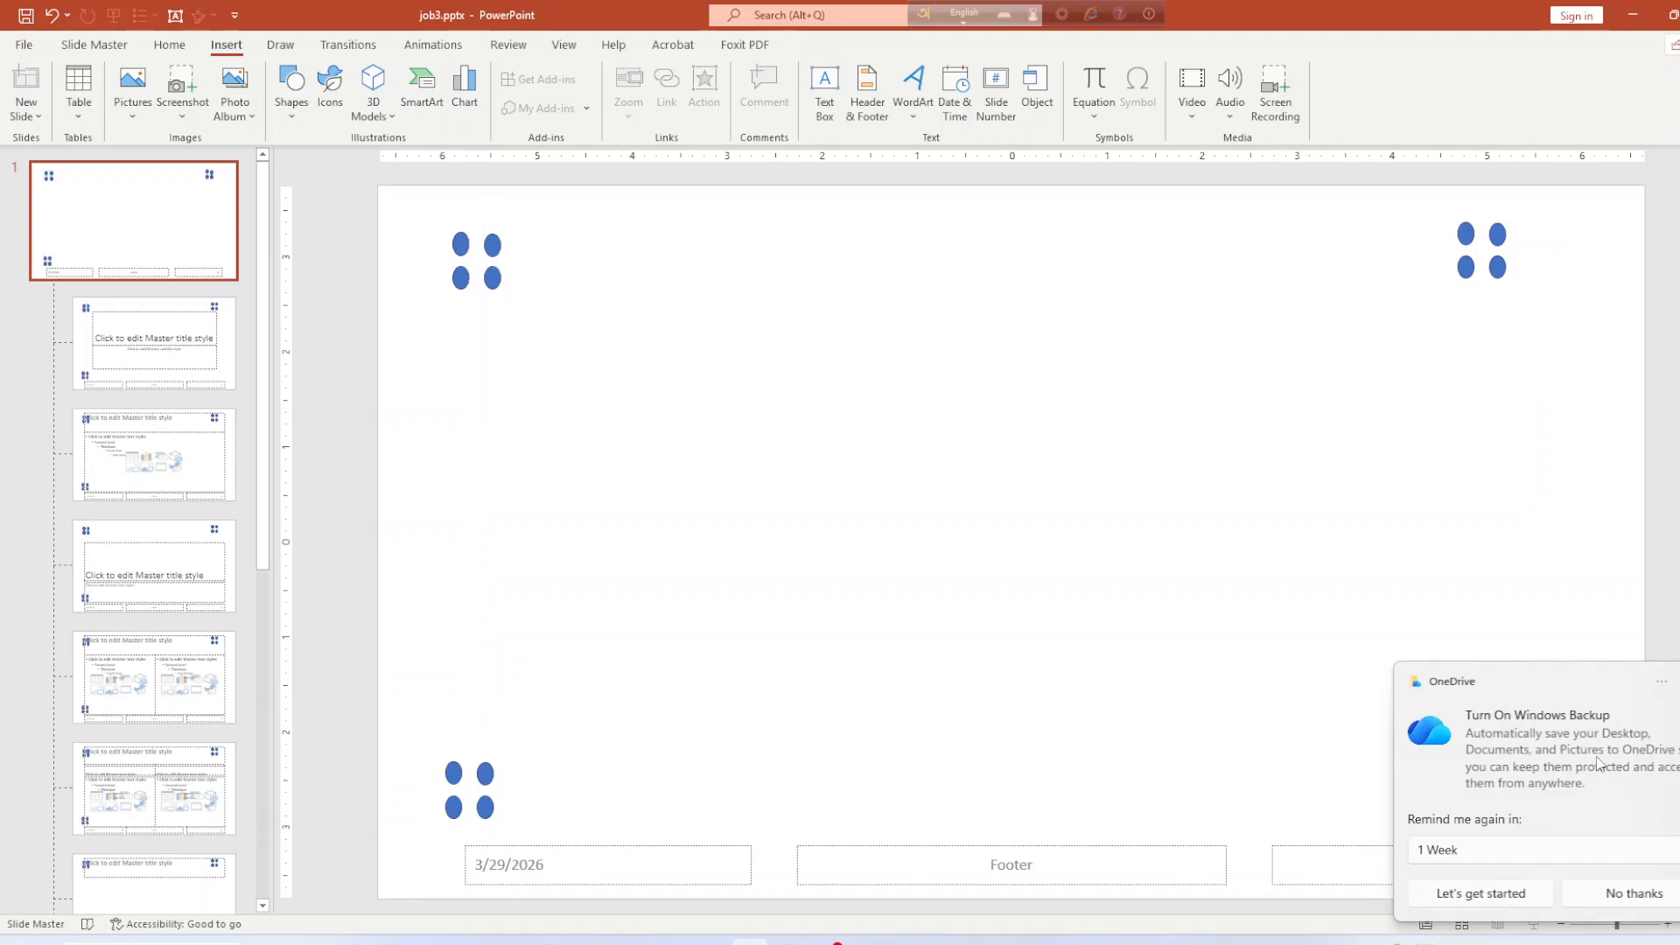
pyautogui.click(1679, 681)
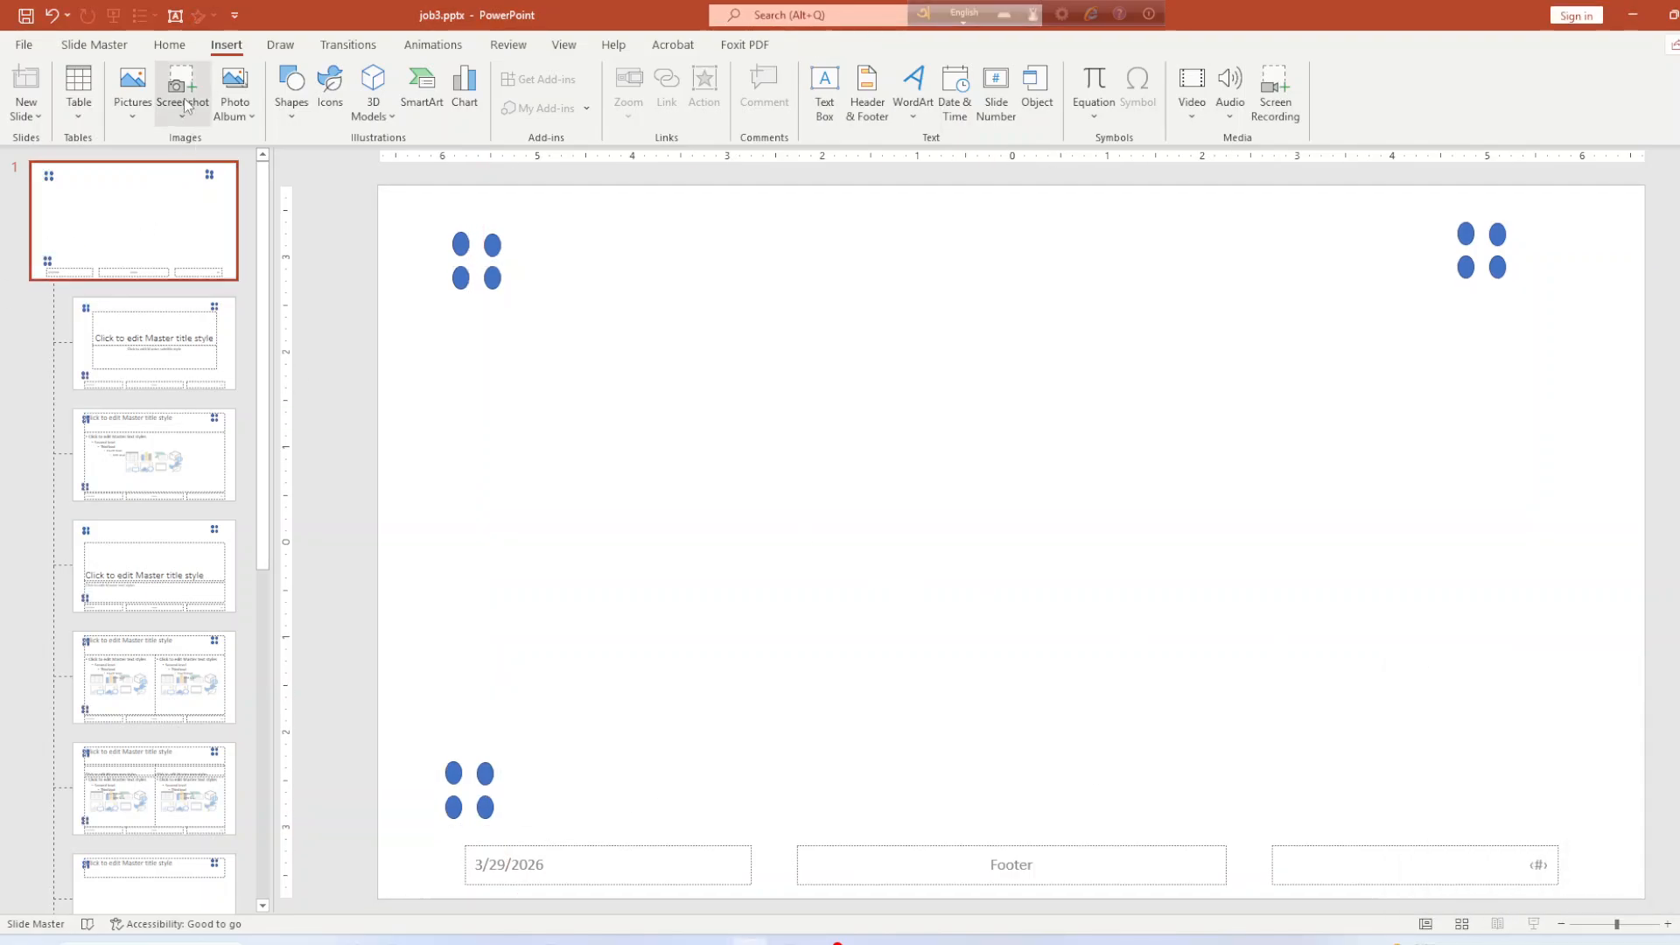
# Step: Draw a straight line about 10.07" wide connecting the upper-left oval group to the upper-right one
pyautogui.click(291, 83)
pyautogui.click(302, 166)
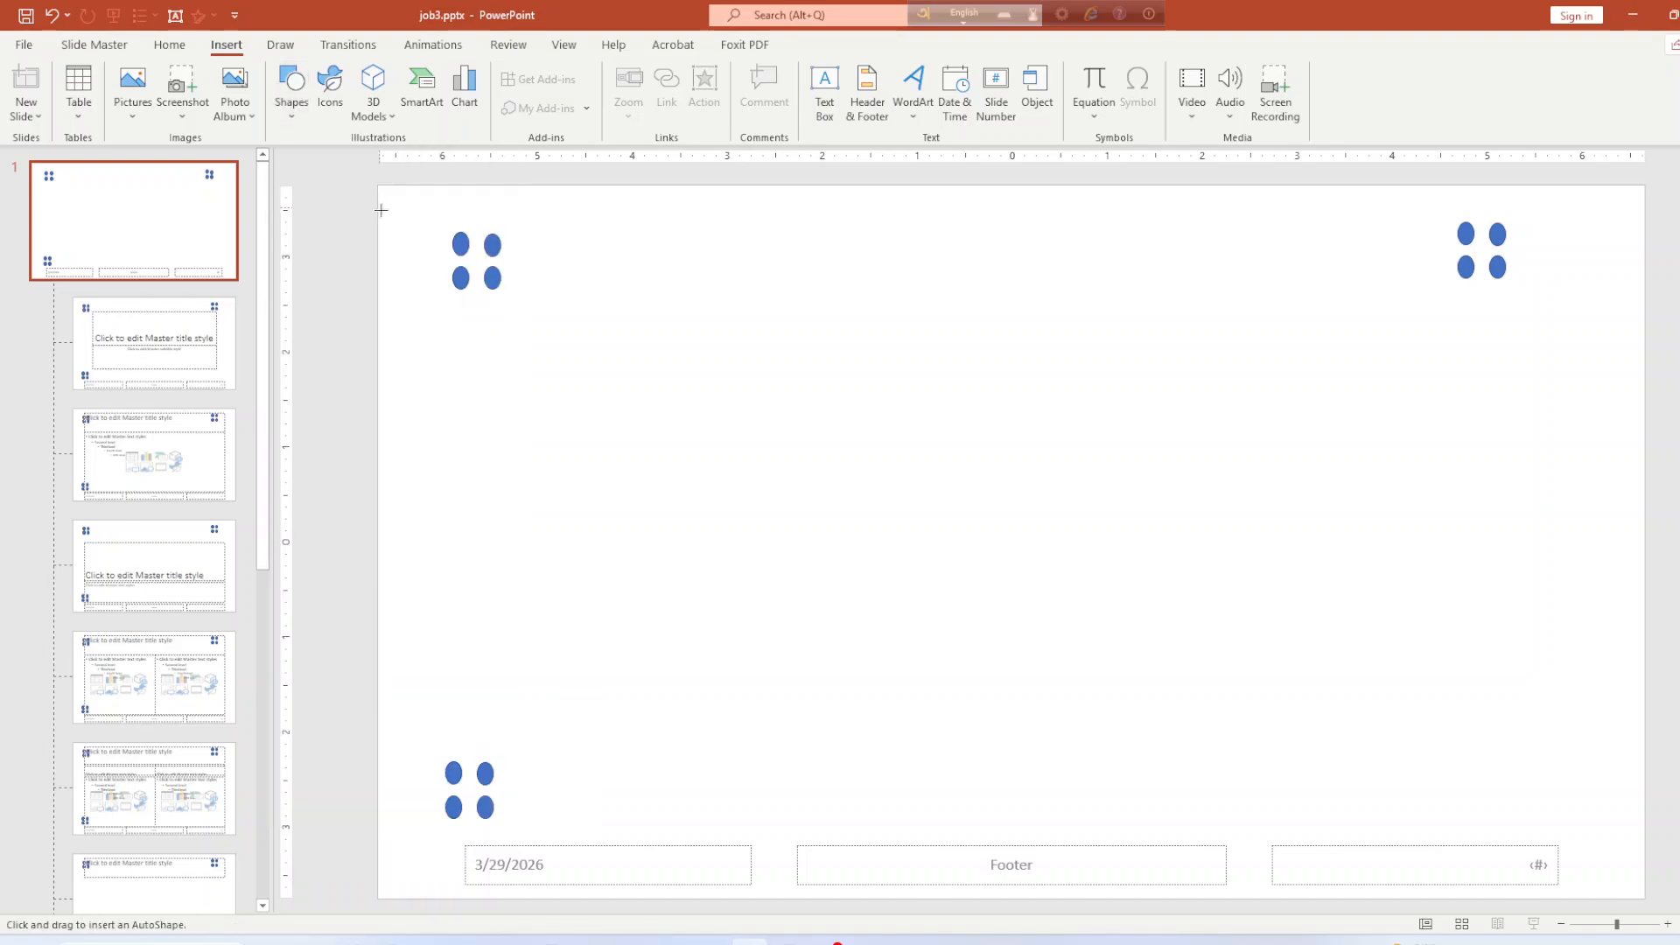
pyautogui.moveTo(505, 264); pyautogui.dragTo(1454, 266)
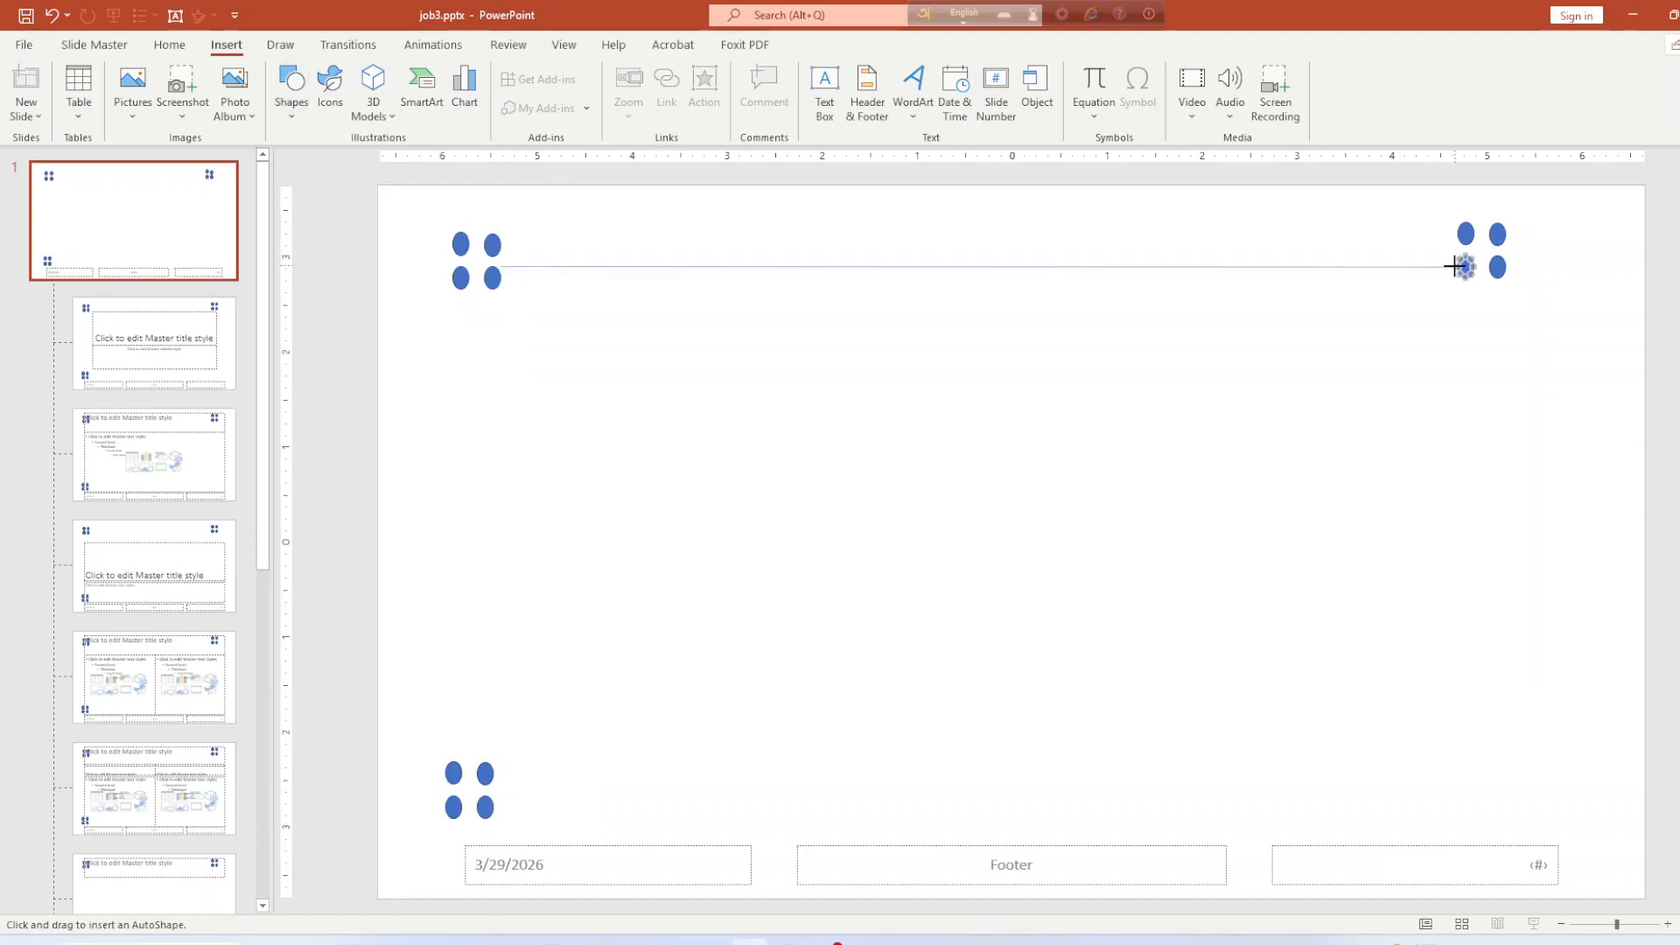
pyautogui.click(927, 281)
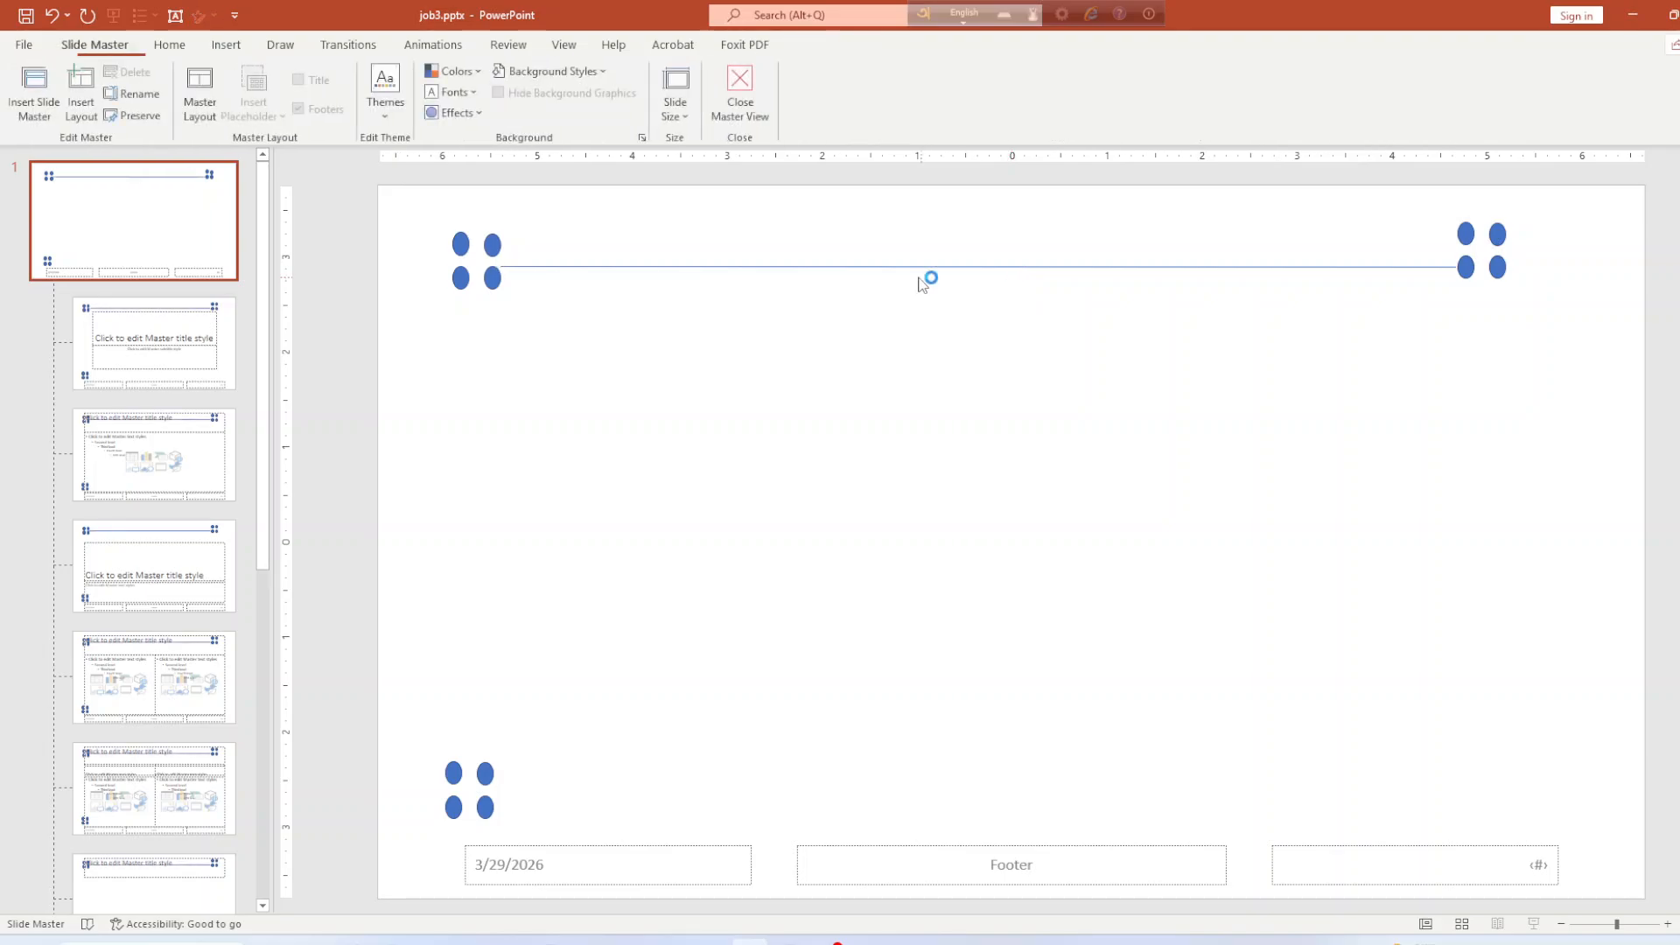
# Step: Move the connecting line slightly upward and raise its right end a little between the two upper oval groups
pyautogui.moveTo(923, 266); pyautogui.dragTo(923, 262)
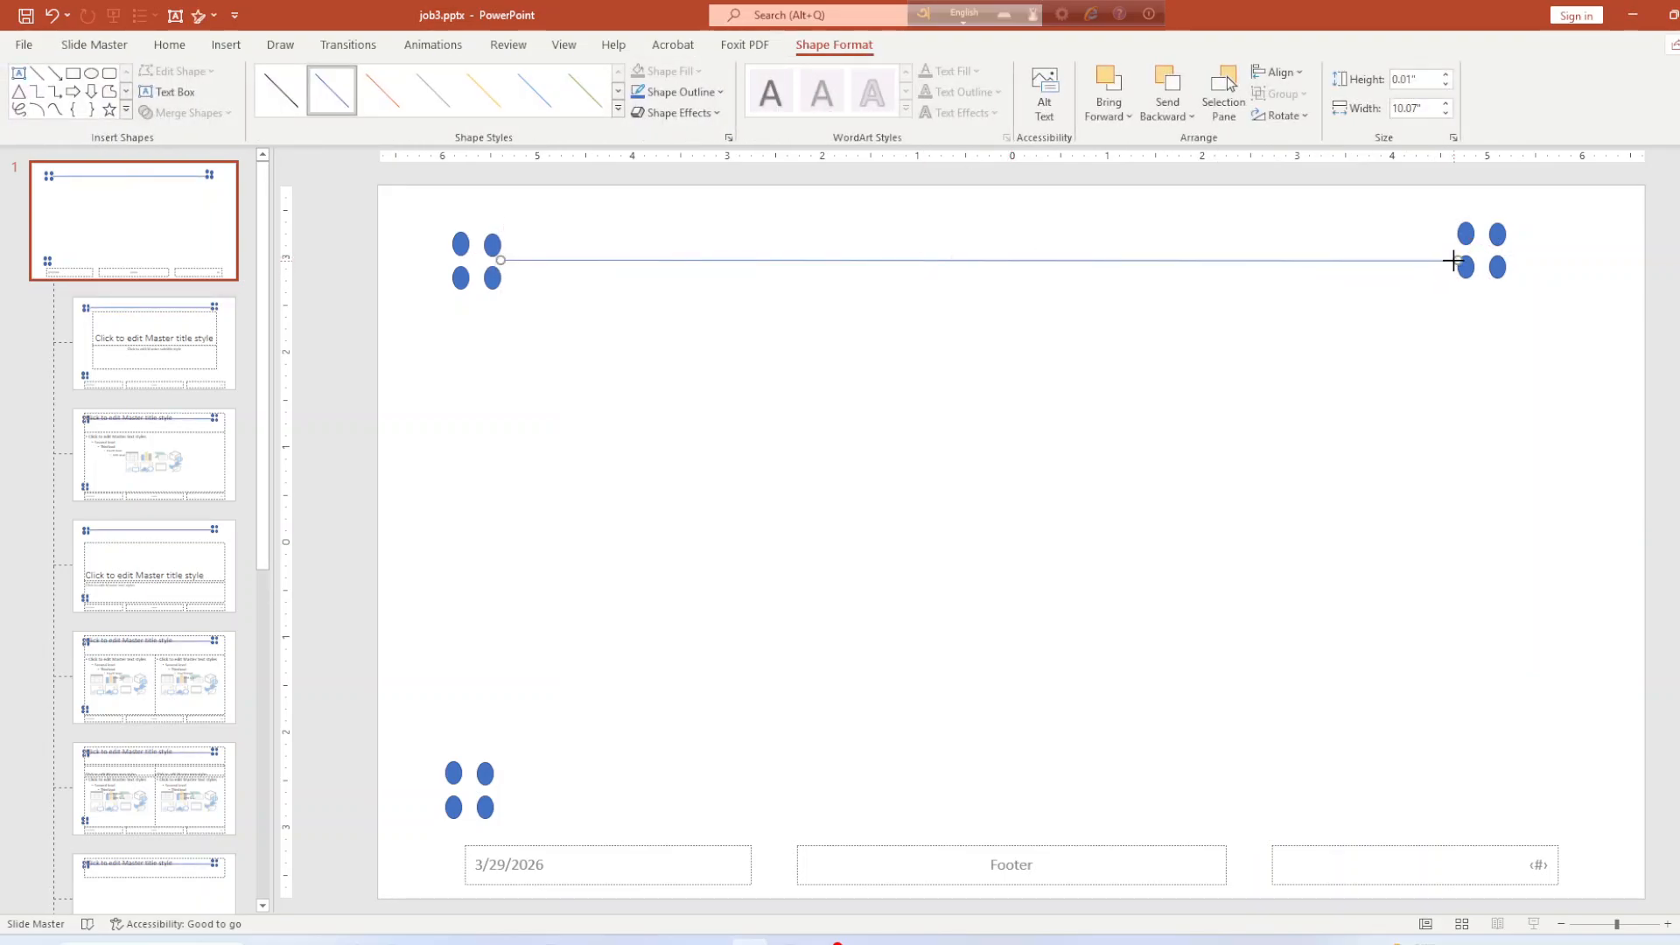
pyautogui.moveTo(1453, 259); pyautogui.dragTo(1455, 255)
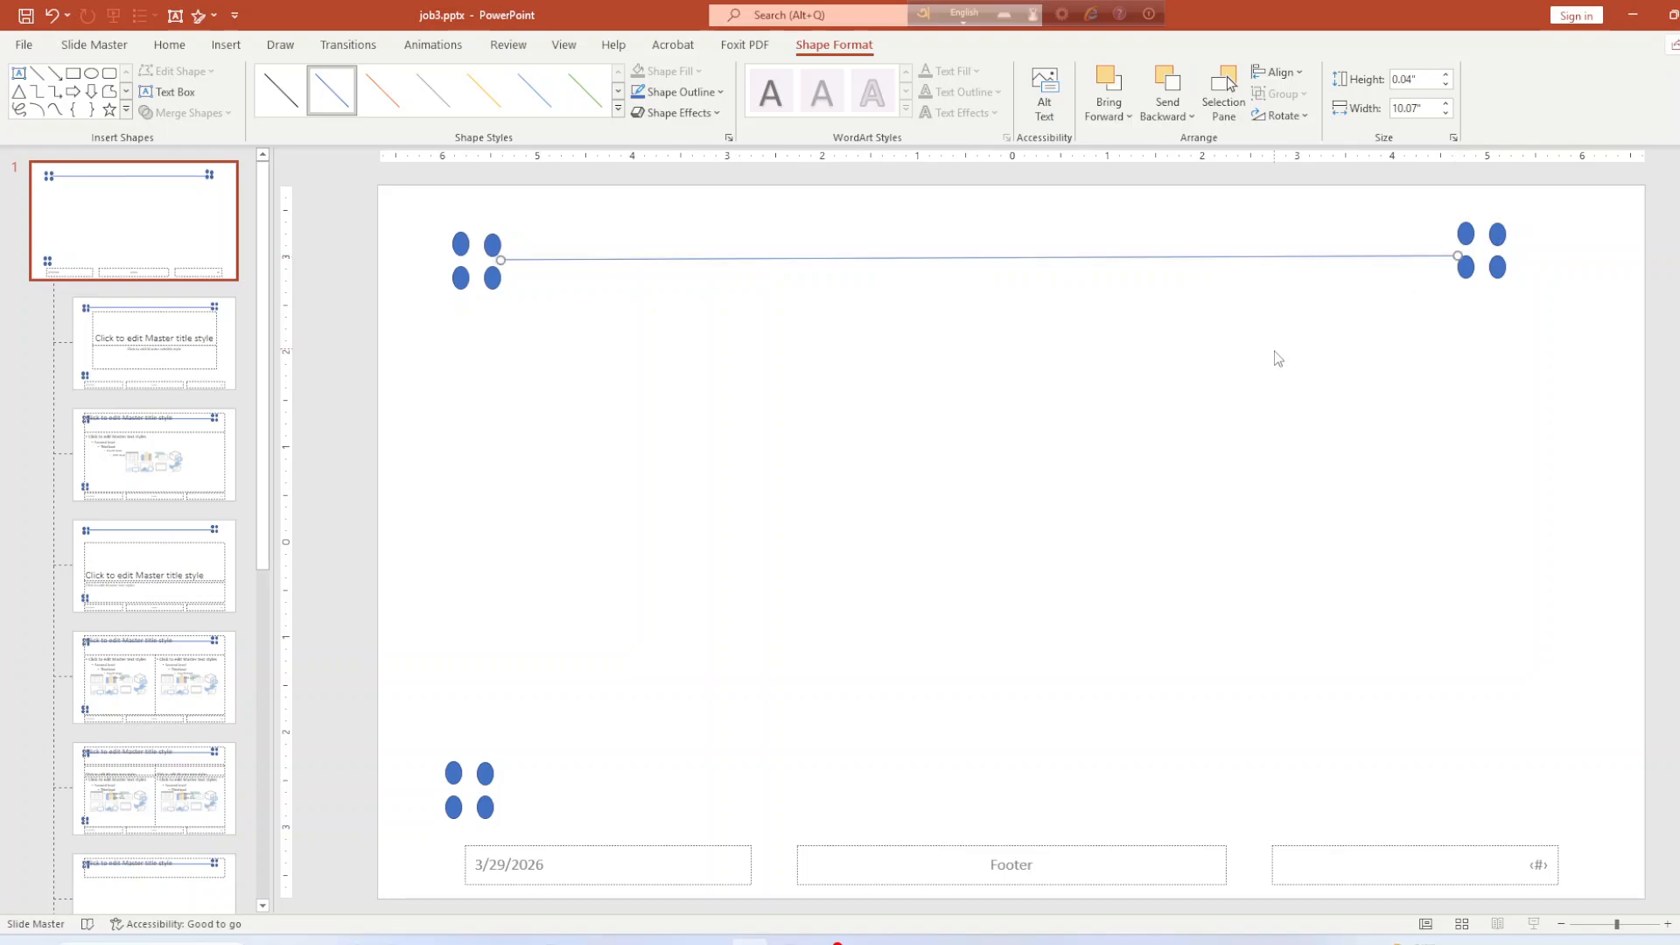
pyautogui.click(1210, 303)
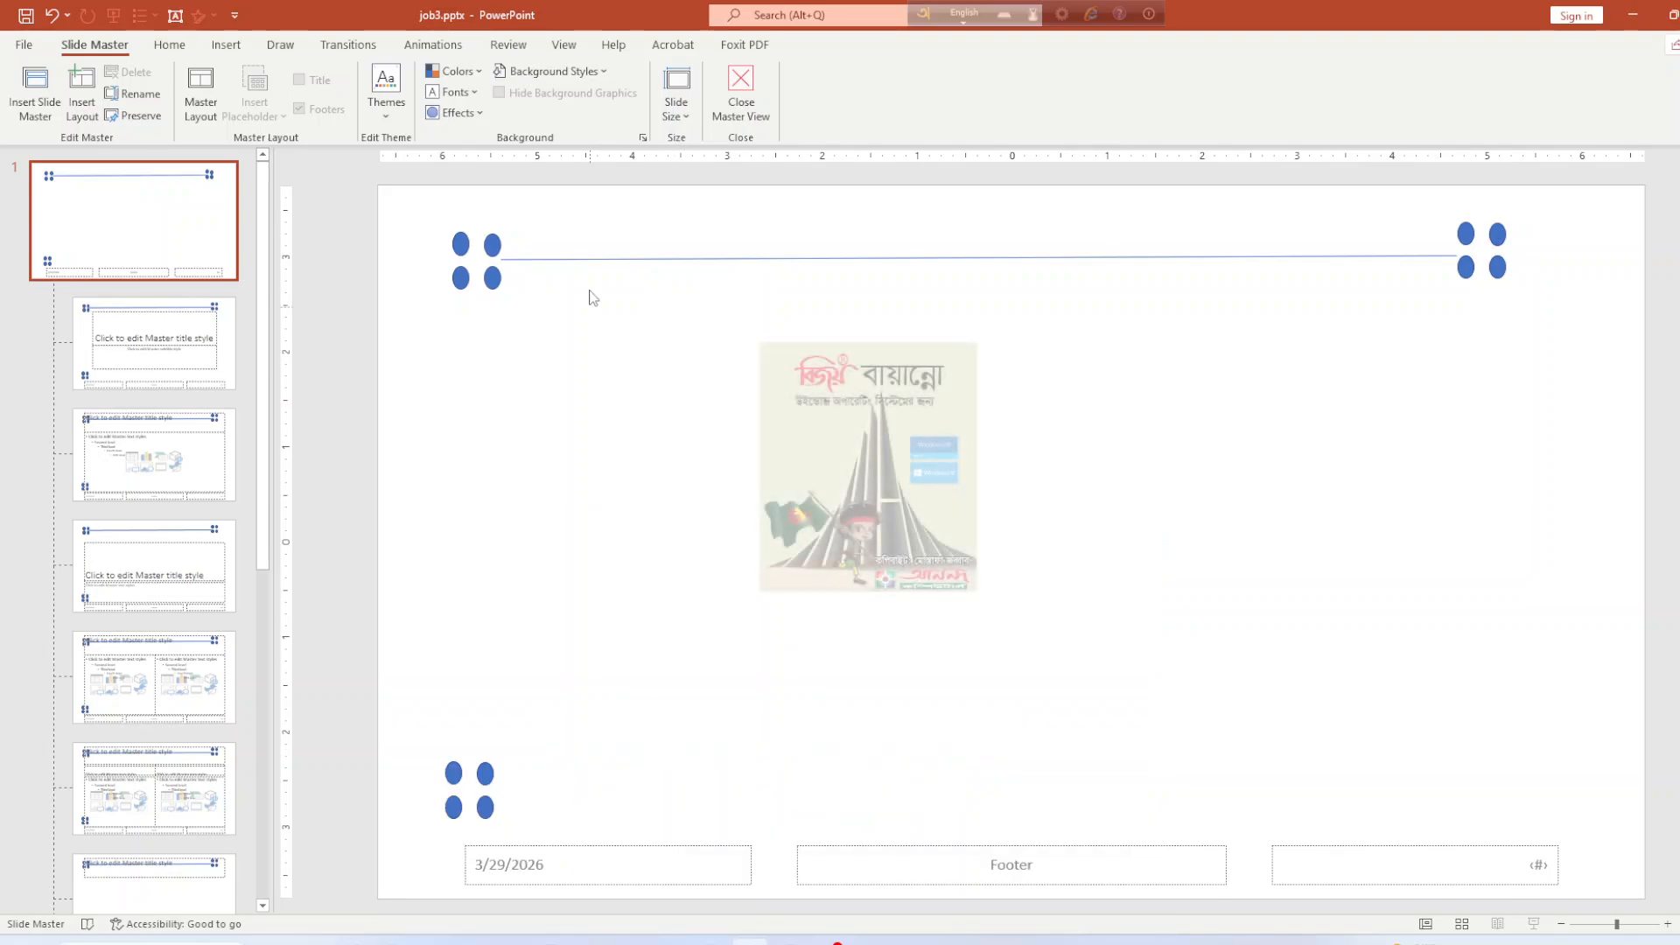
# Step: Make two copies of the connecting line and stack them closely above and below the original
pyautogui.click(612, 259)
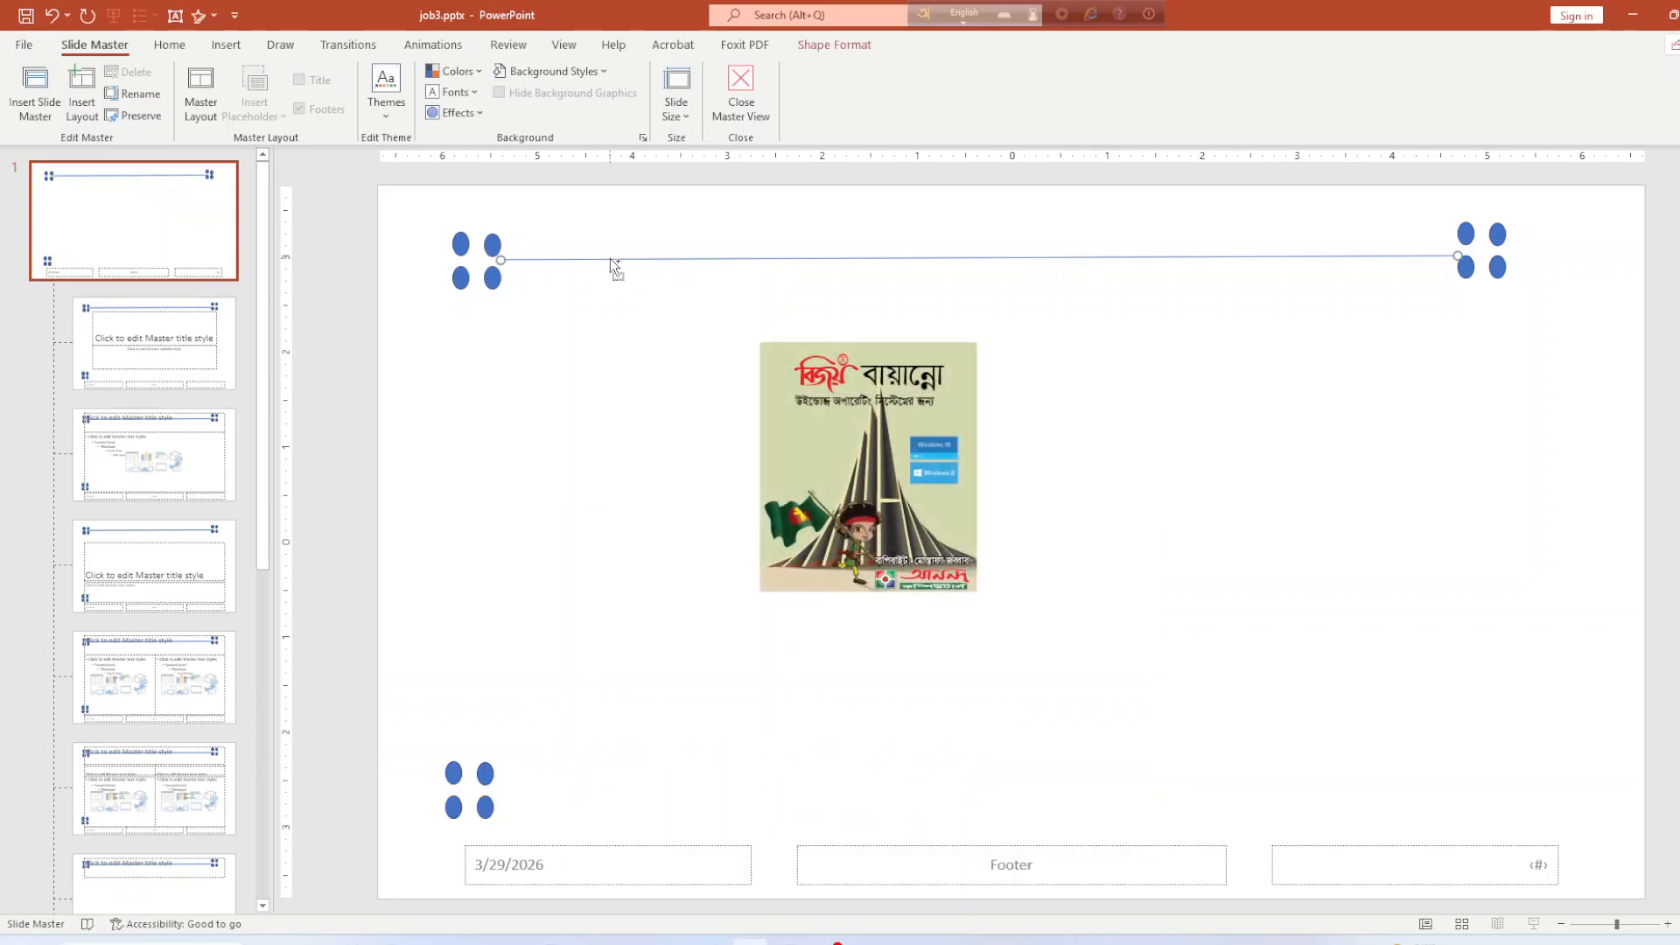
pyautogui.hotkey('ctrl', 'v')
pyautogui.hotkey('ctrl', 'v')
pyautogui.moveTo(581, 275); pyautogui.dragTo(622, 270)
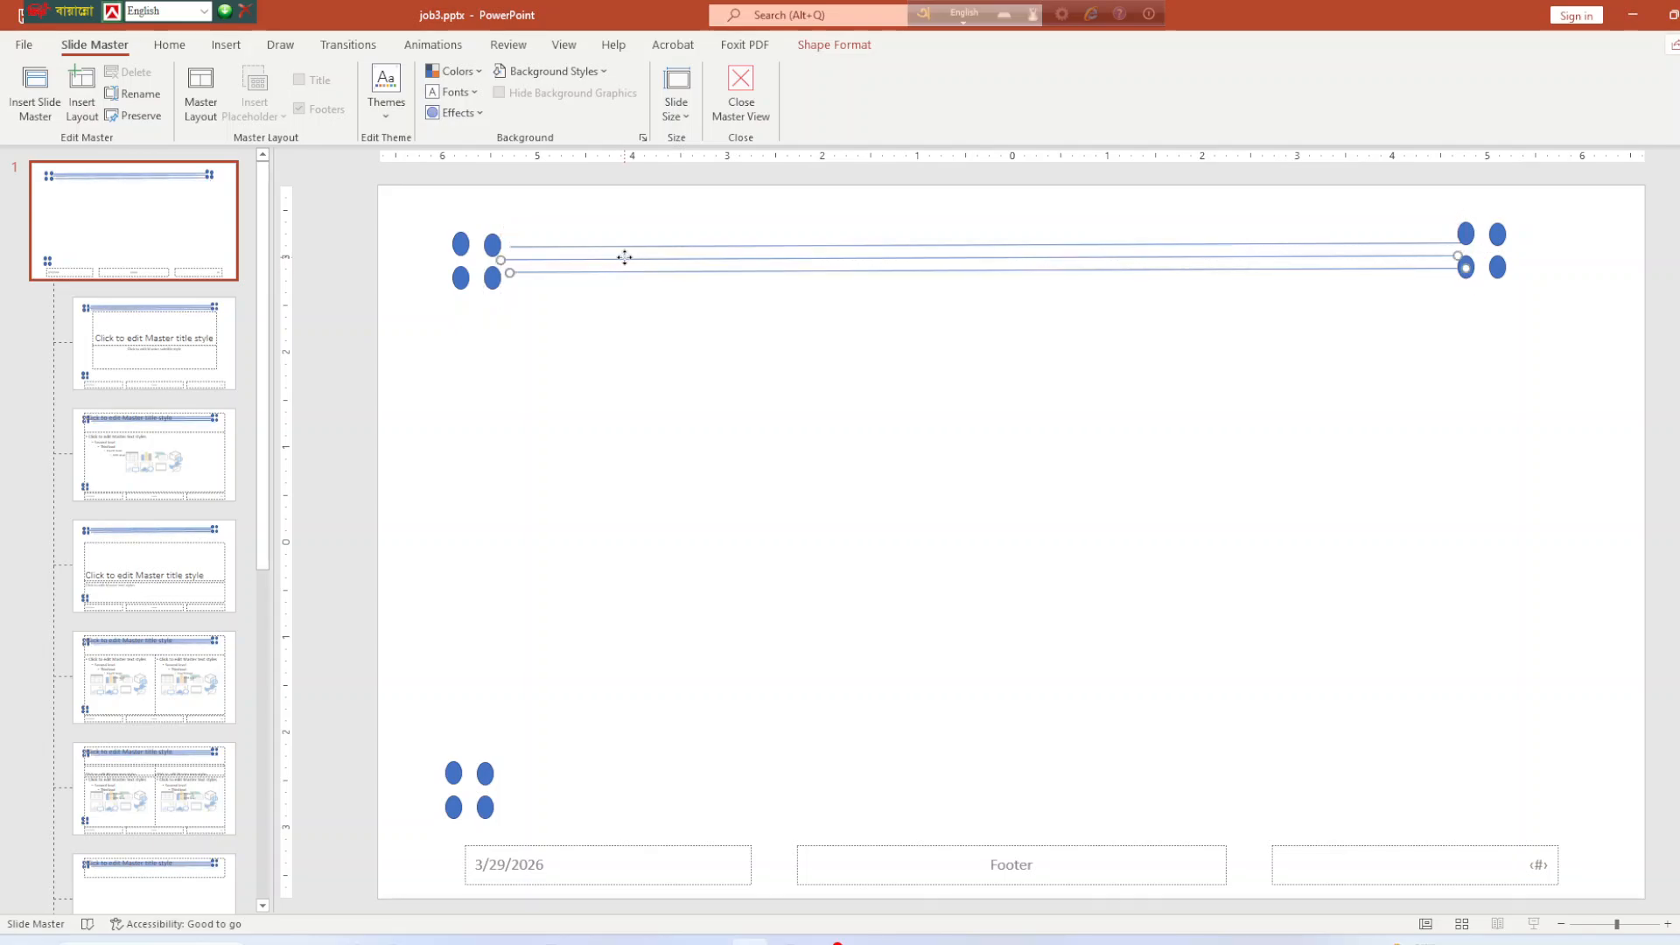
# Step: Select all three connecting lines and distribute them horizontally between the two upper oval groups
pyautogui.keyDown('shift'); pyautogui.click(626, 249); pyautogui.keyUp('shift')
pyautogui.click(838, 47)
pyautogui.click(1279, 115)
pyautogui.click(1283, 94)
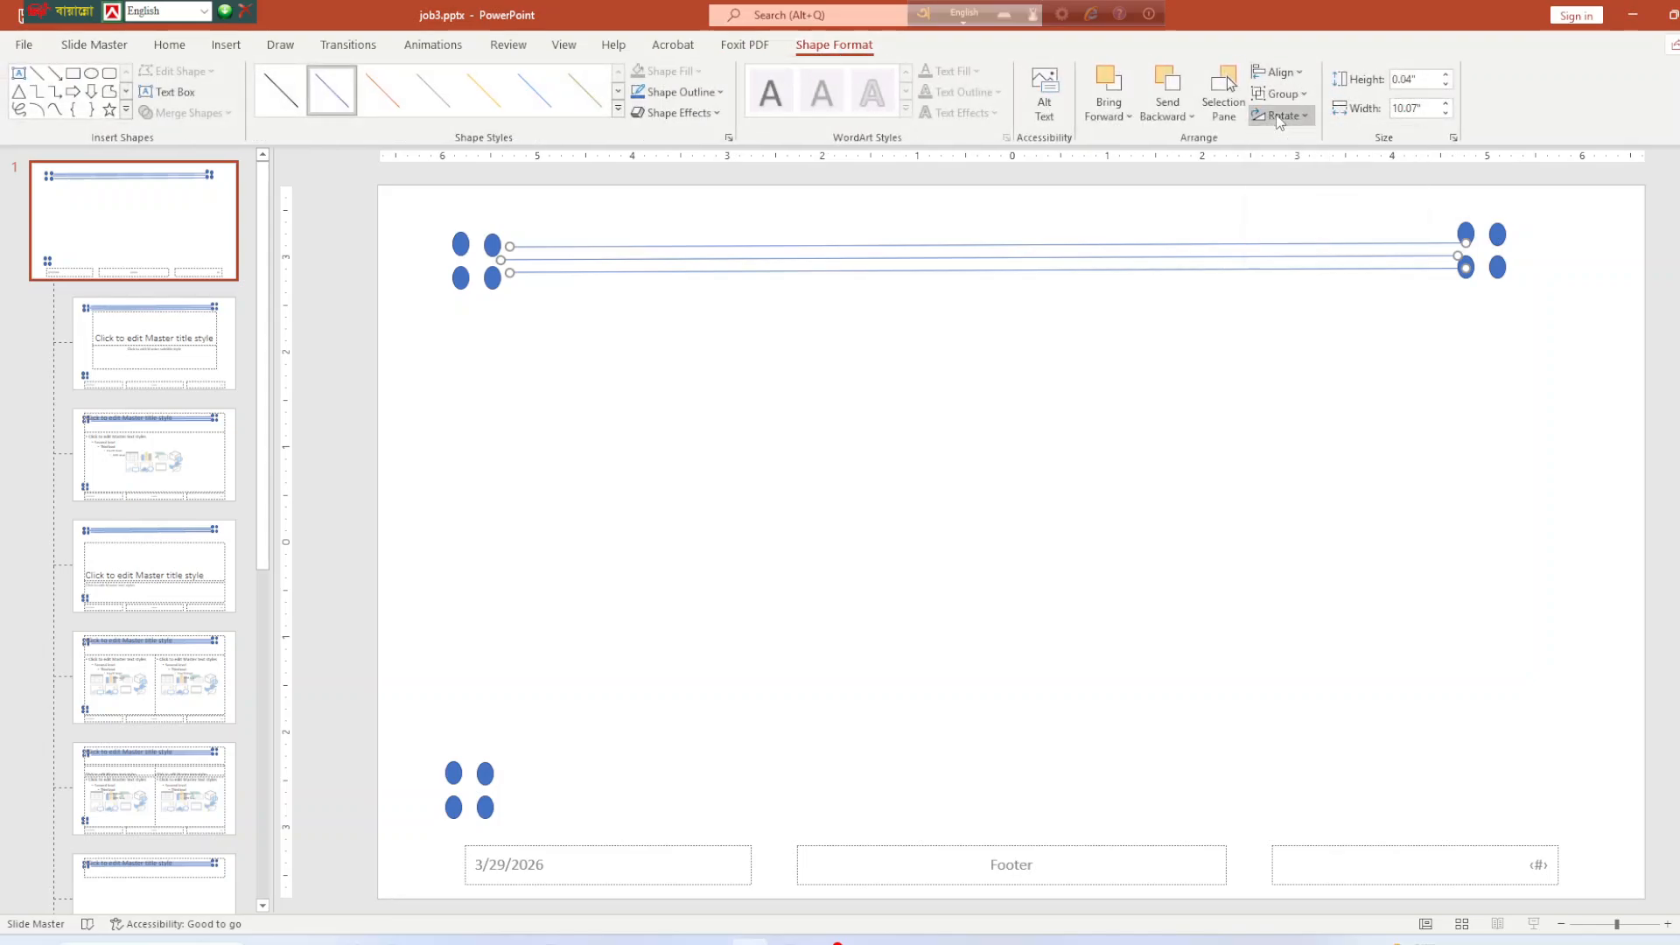
pyautogui.click(1285, 93)
pyautogui.click(1285, 94)
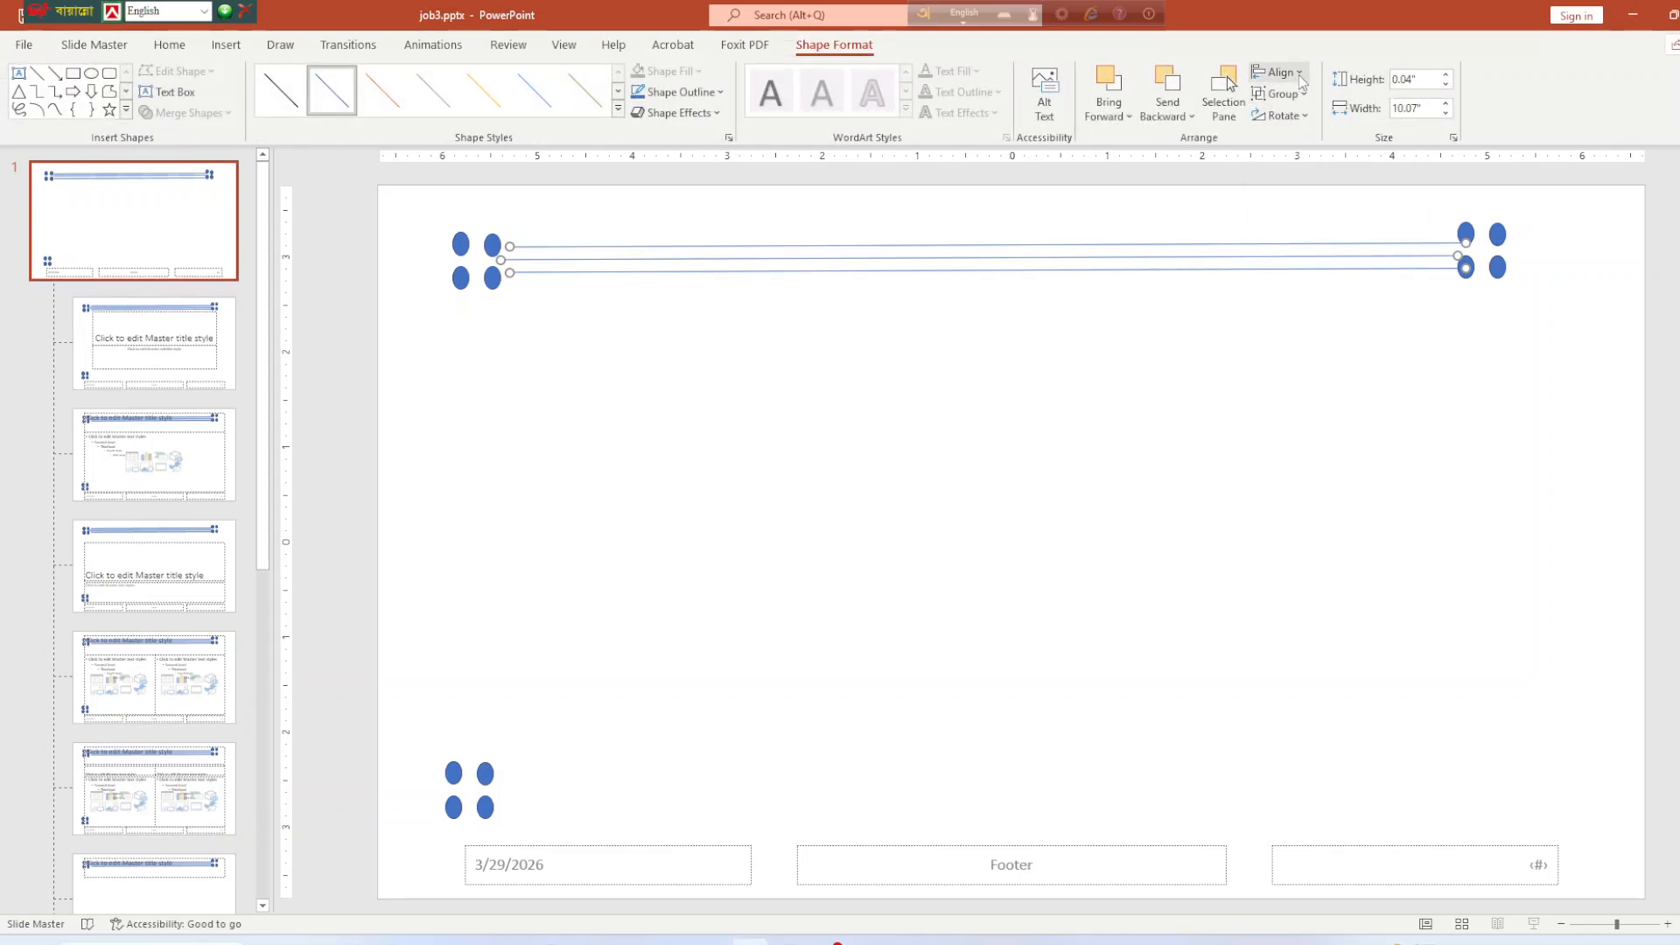
pyautogui.click(1280, 72)
pyautogui.click(1346, 255)
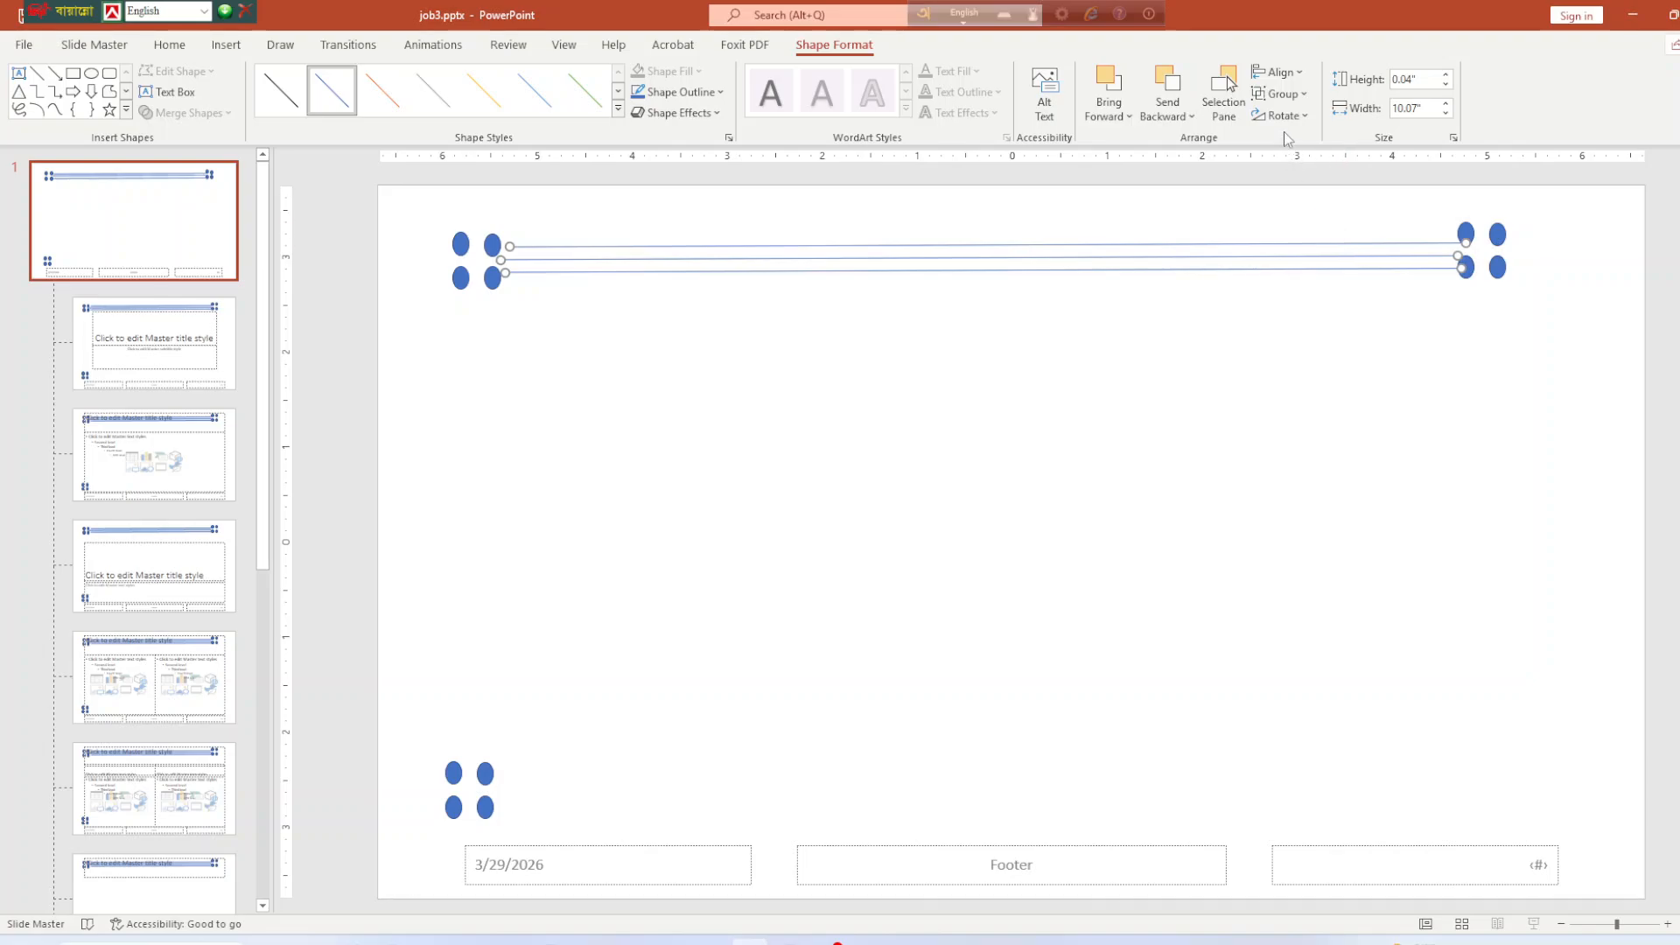
pyautogui.click(1280, 71)
pyautogui.click(1297, 227)
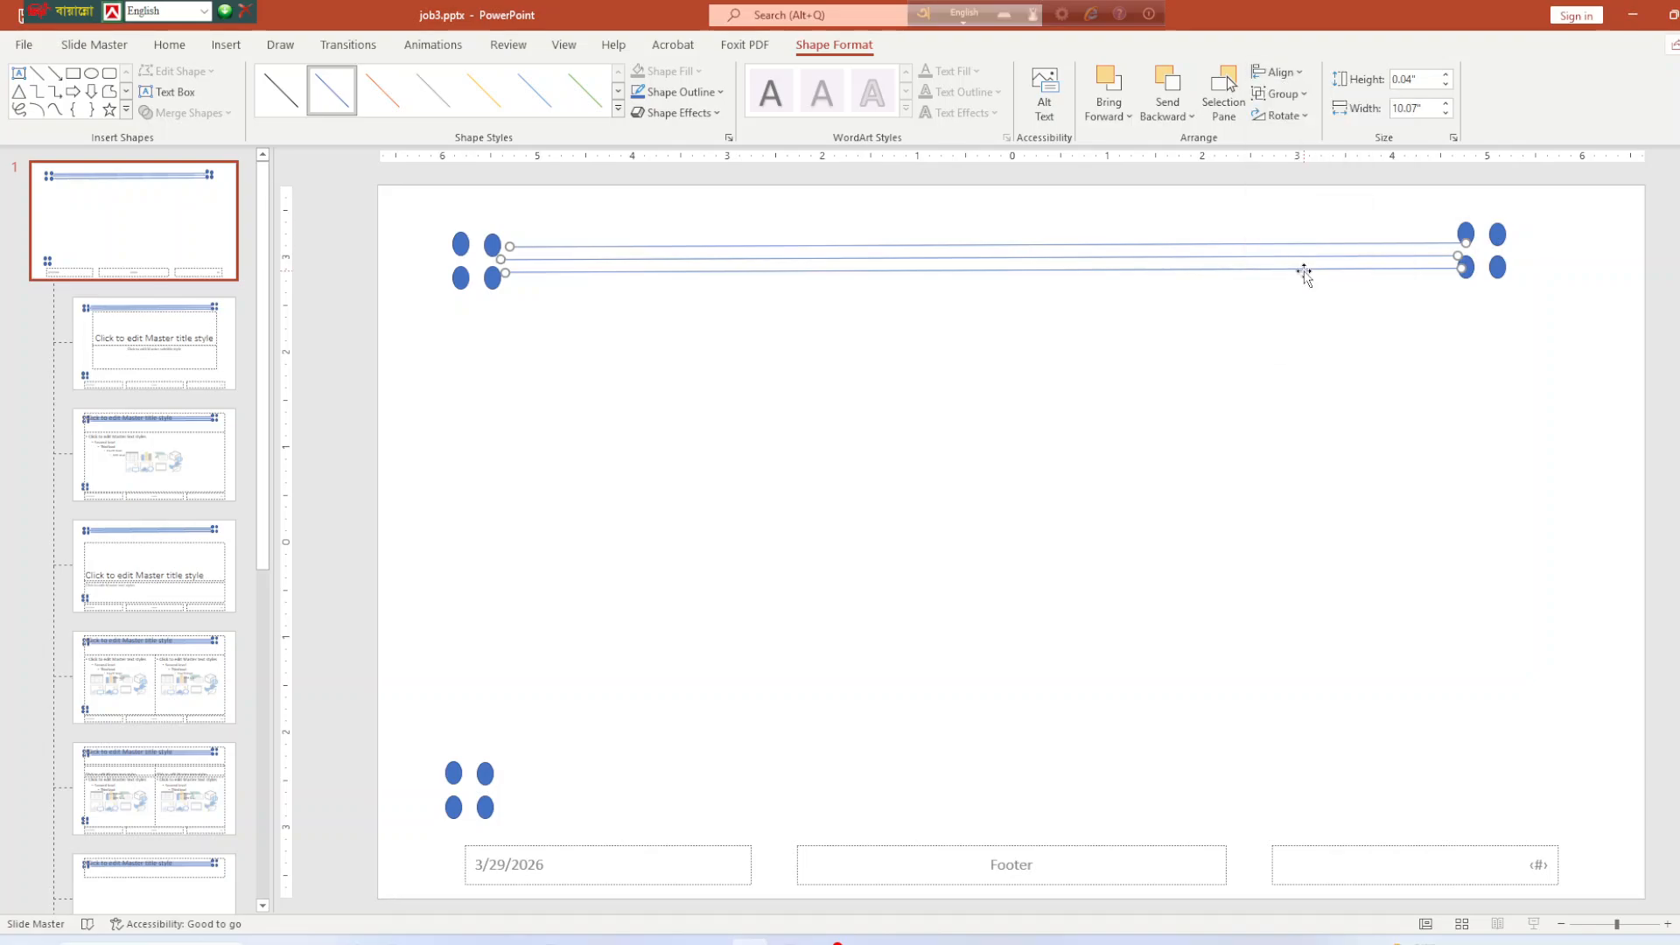
pyautogui.click(1137, 387)
# Step: Shorten the top and middle connecting lines to about 9.87" wide so they end before the upper-right oval group
pyautogui.click(903, 245)
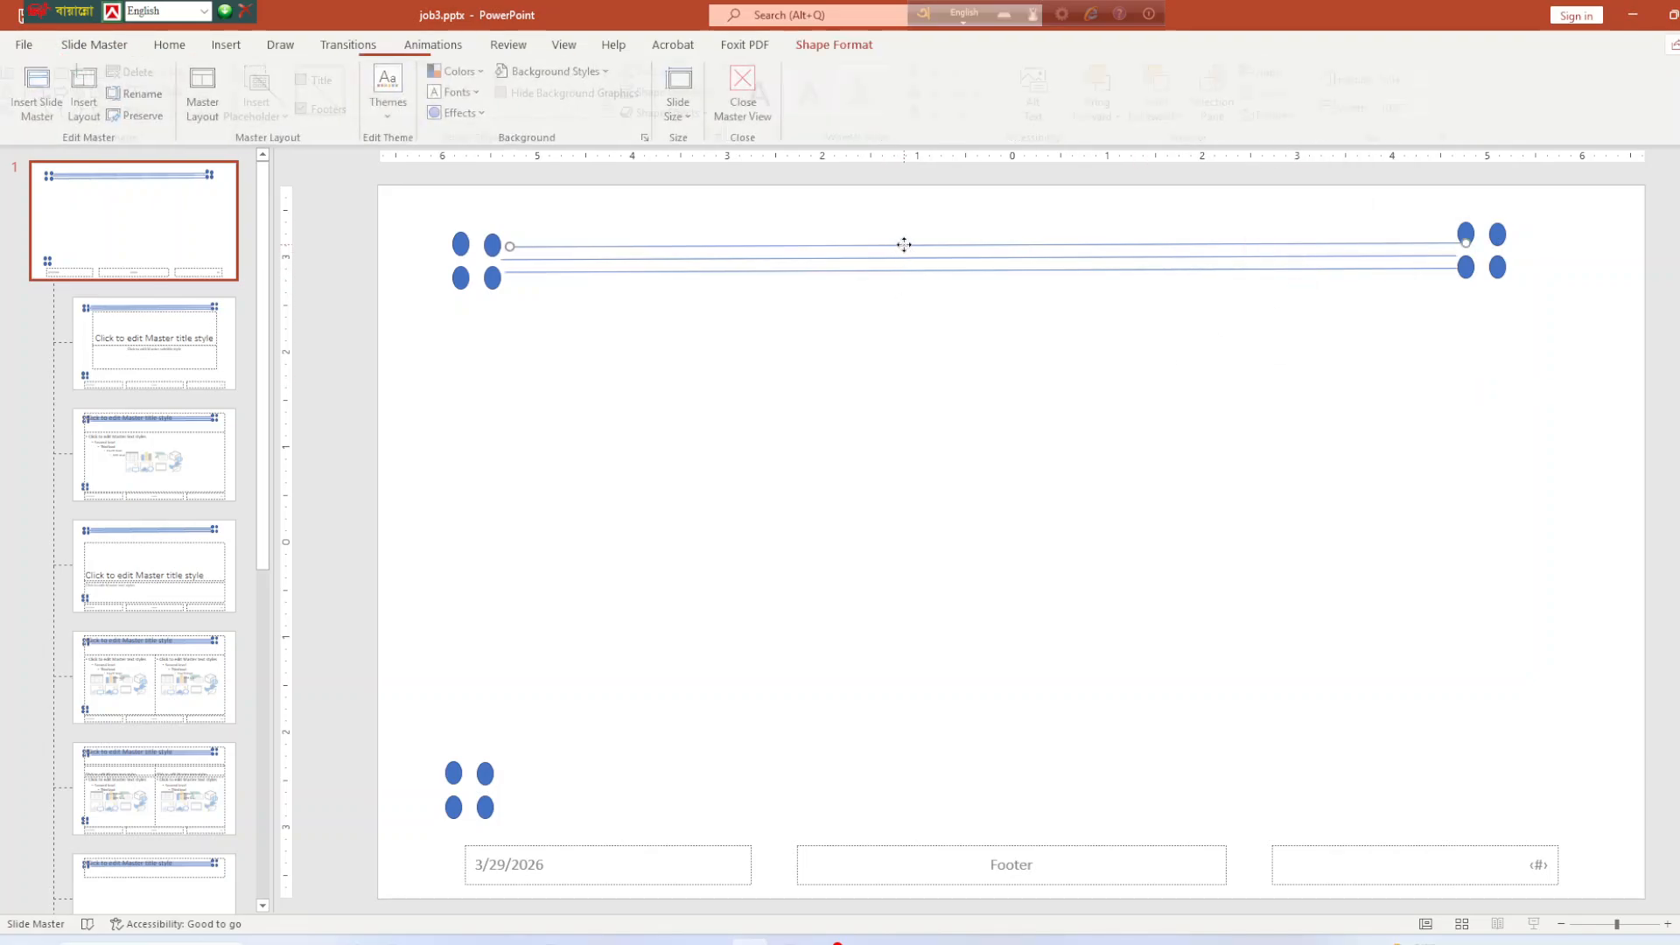
pyautogui.moveTo(903, 245); pyautogui.dragTo(900, 244)
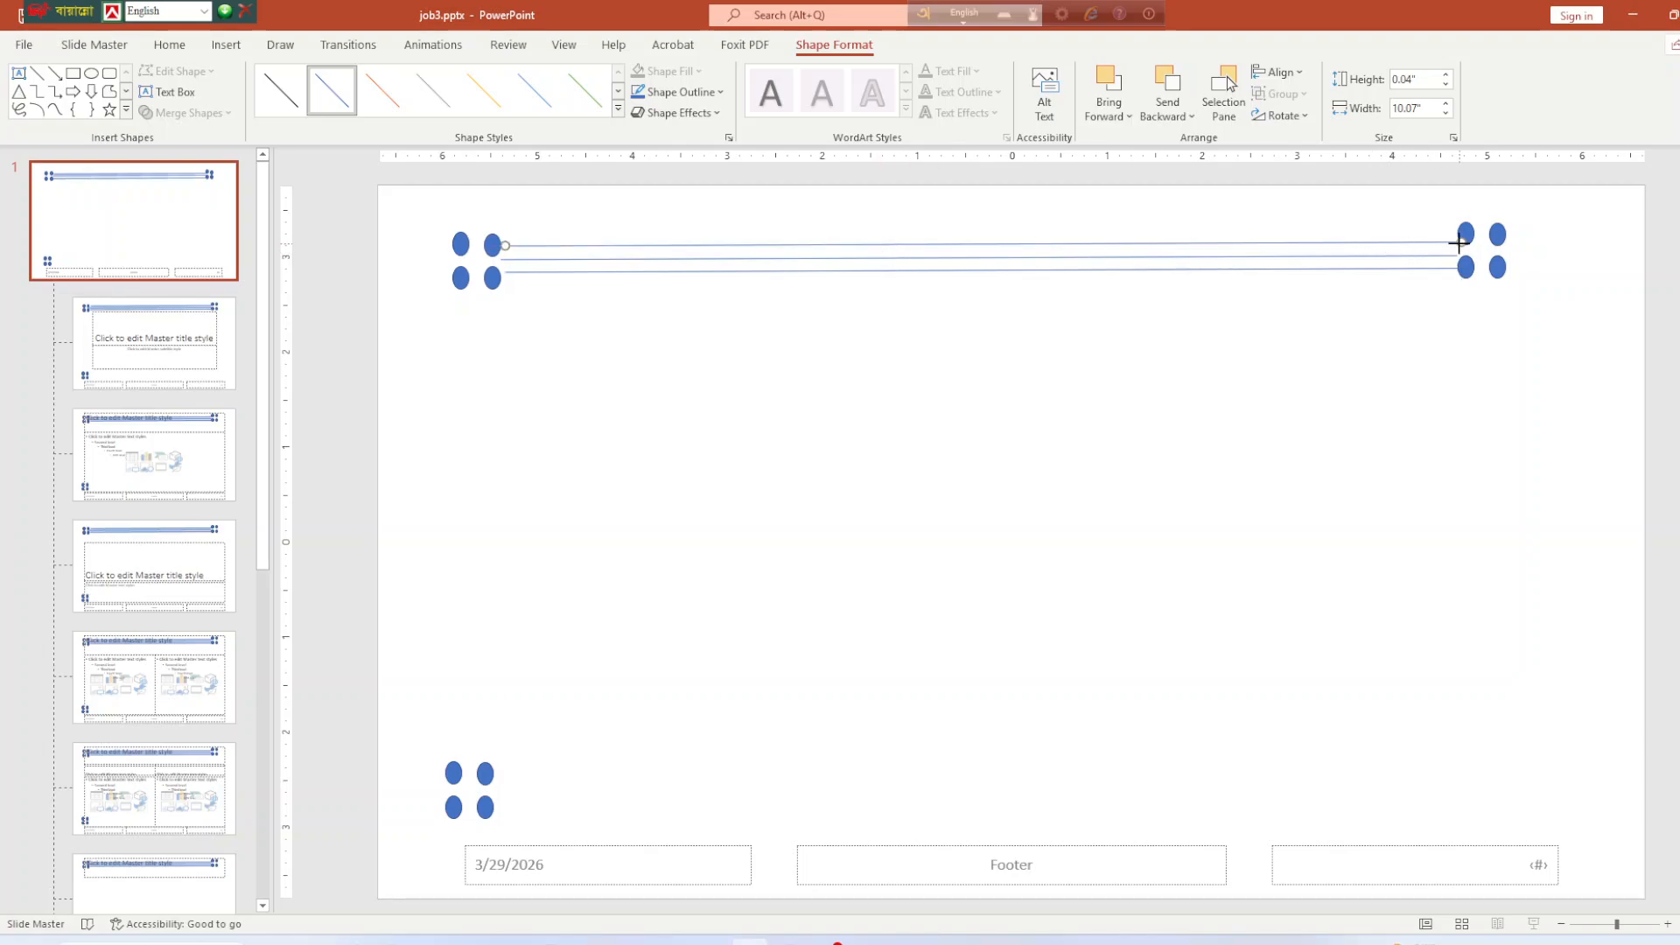
pyautogui.moveTo(1456, 244); pyautogui.dragTo(1442, 244)
pyautogui.click(1359, 315)
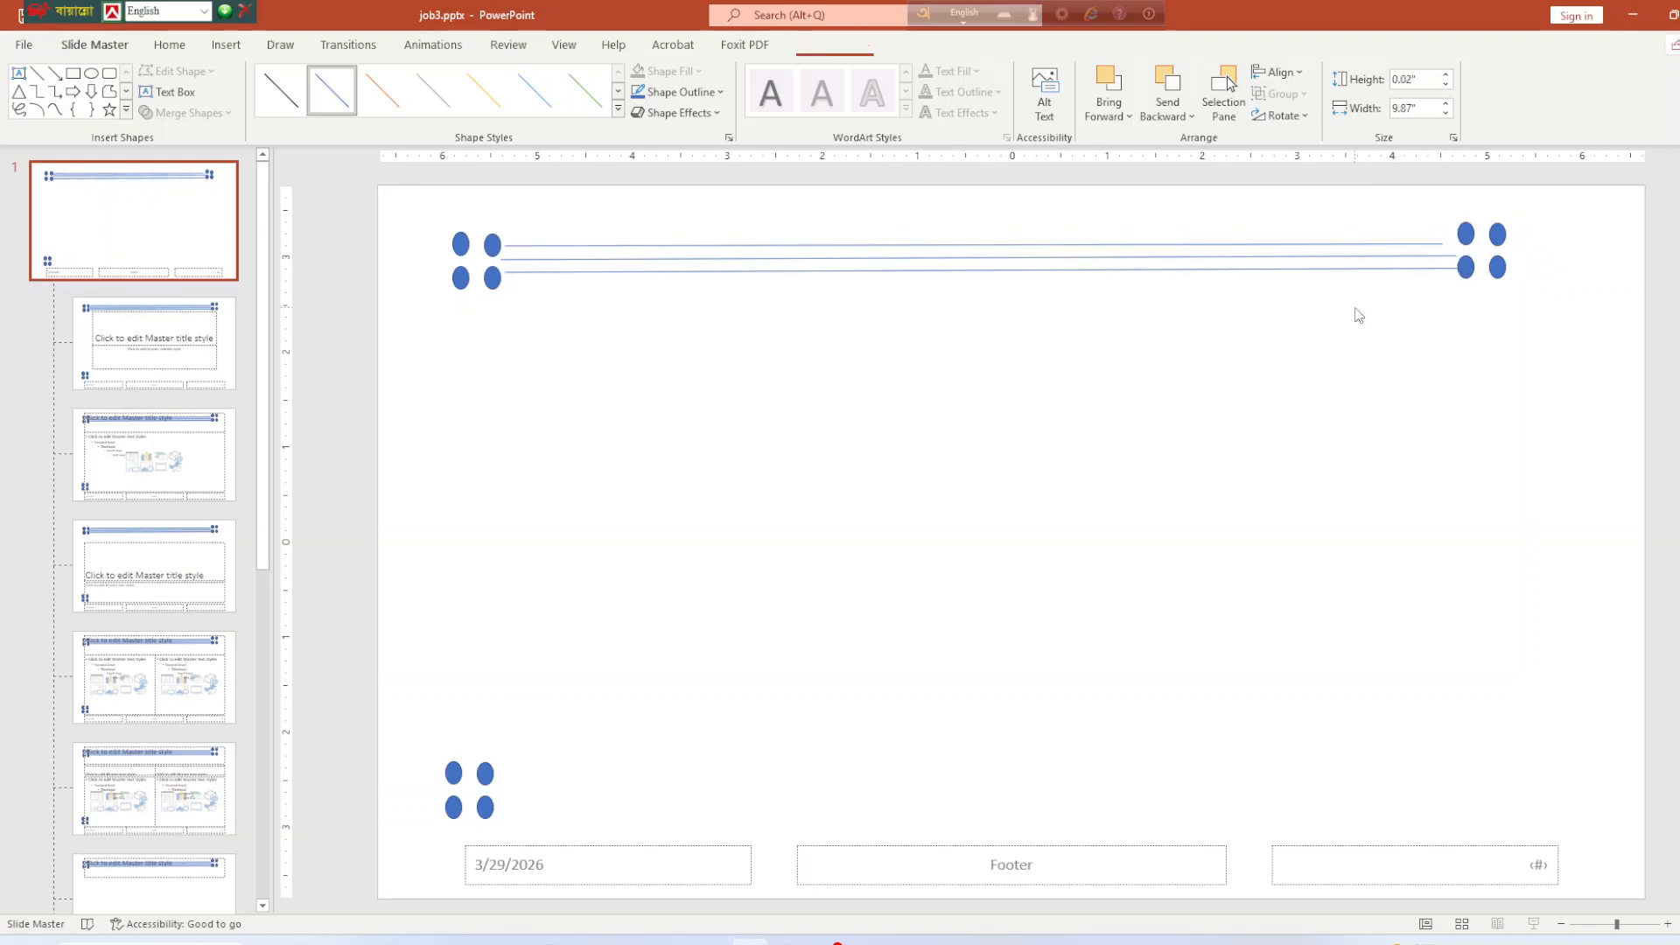
pyautogui.click(620, 258)
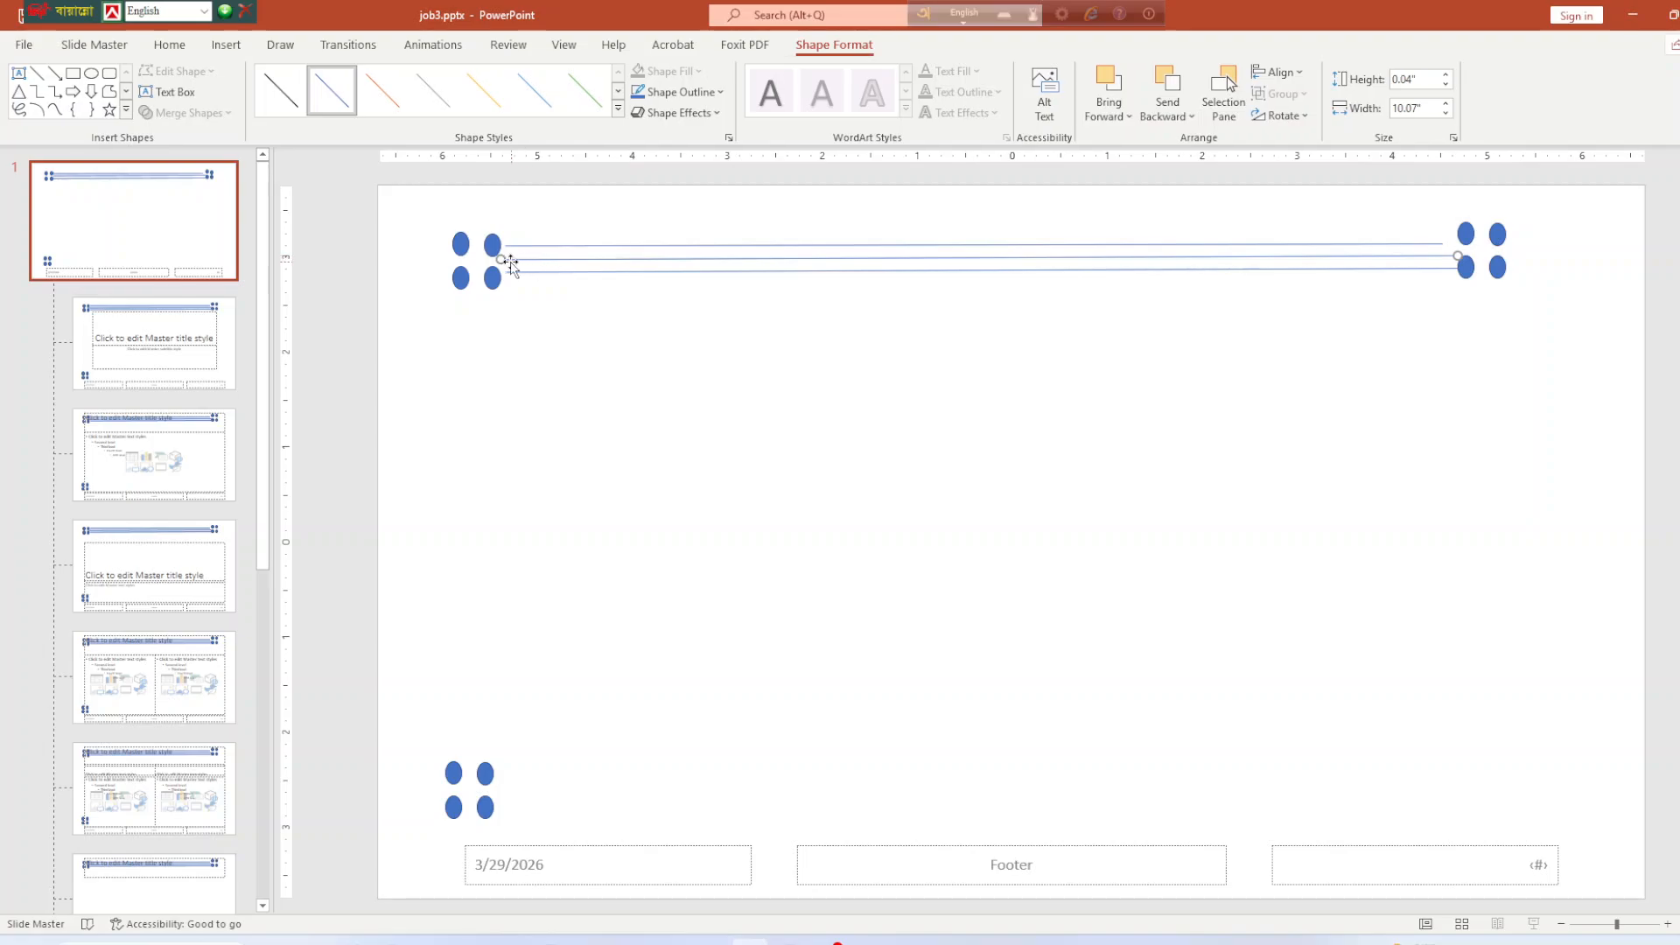
pyautogui.moveTo(501, 260); pyautogui.dragTo(1445, 256)
pyautogui.click(1305, 341)
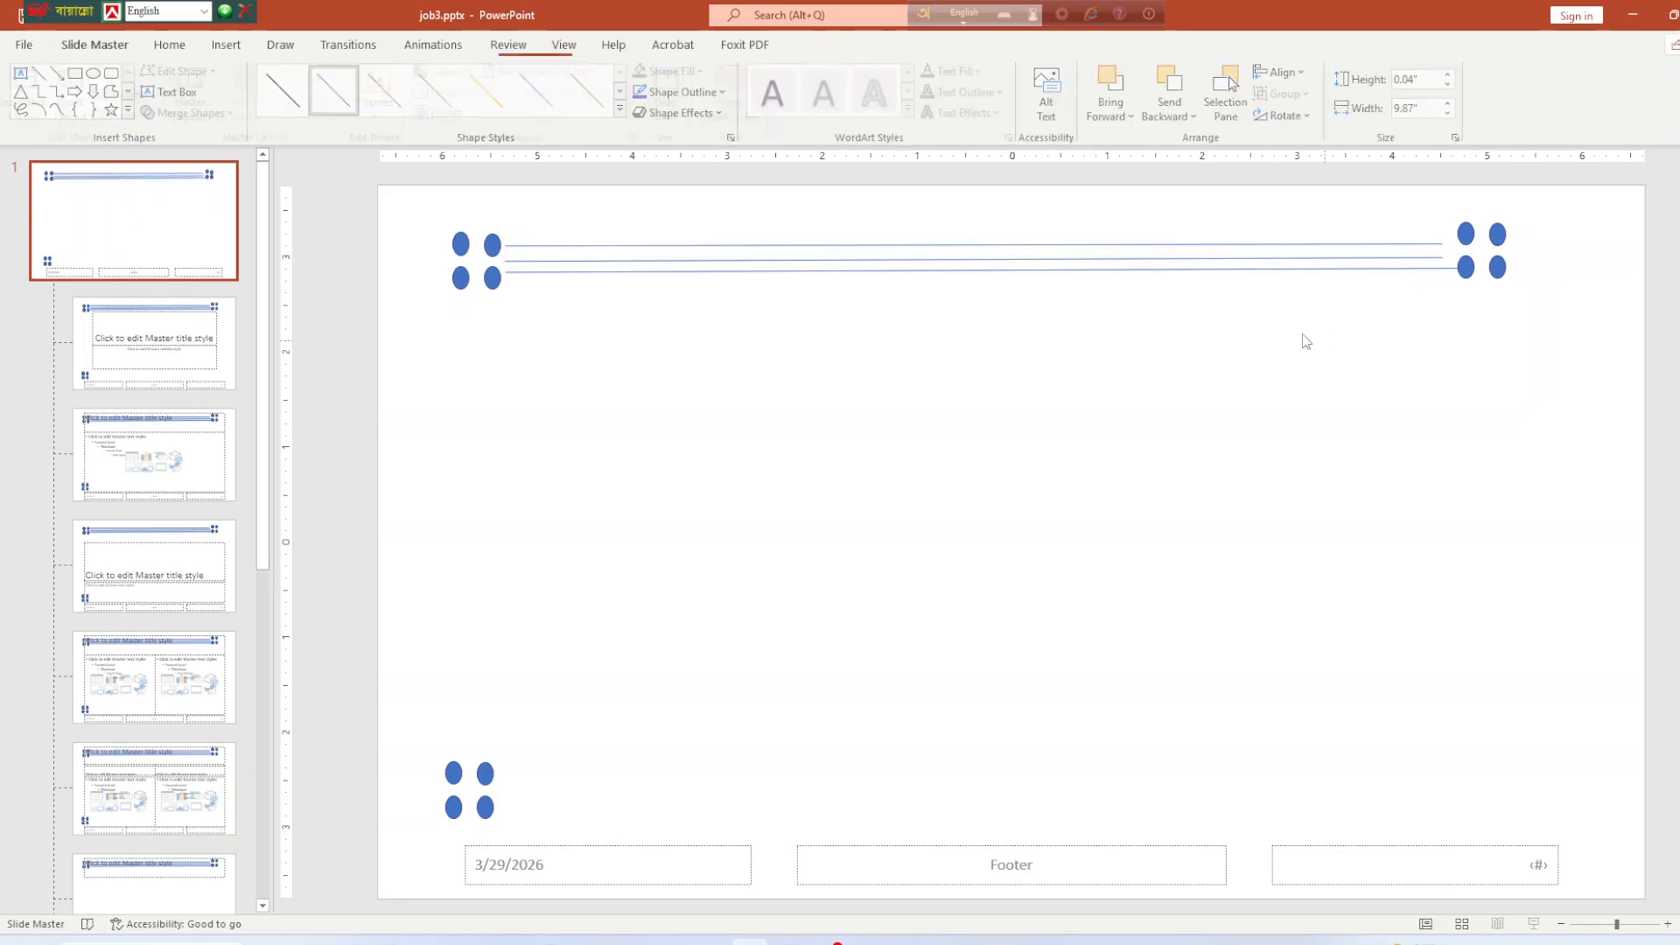
# Step: Shorten the lowest connecting line to about 9.99" wide and lower its ends slightly, leaving more space below the middle line
pyautogui.click(1276, 267)
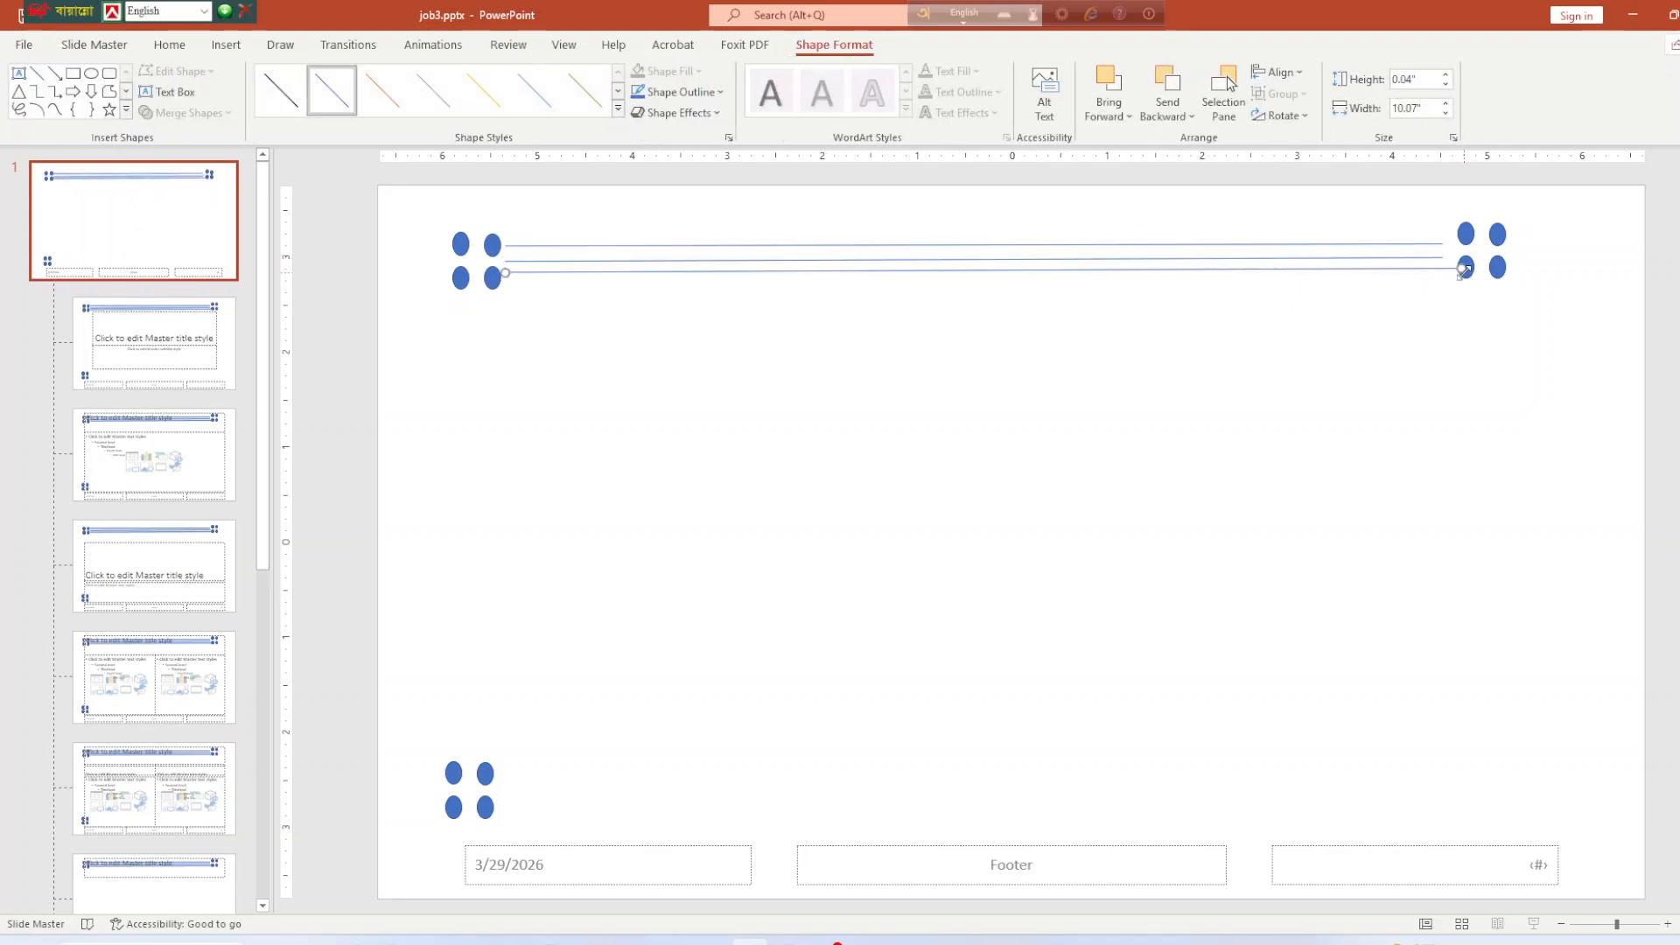
pyautogui.moveTo(1464, 269)
pyautogui.mouseDown()
pyautogui.moveTo(1440, 278)
pyautogui.moveTo(1451, 270)
pyautogui.mouseUp()
pyautogui.click(1406, 338)
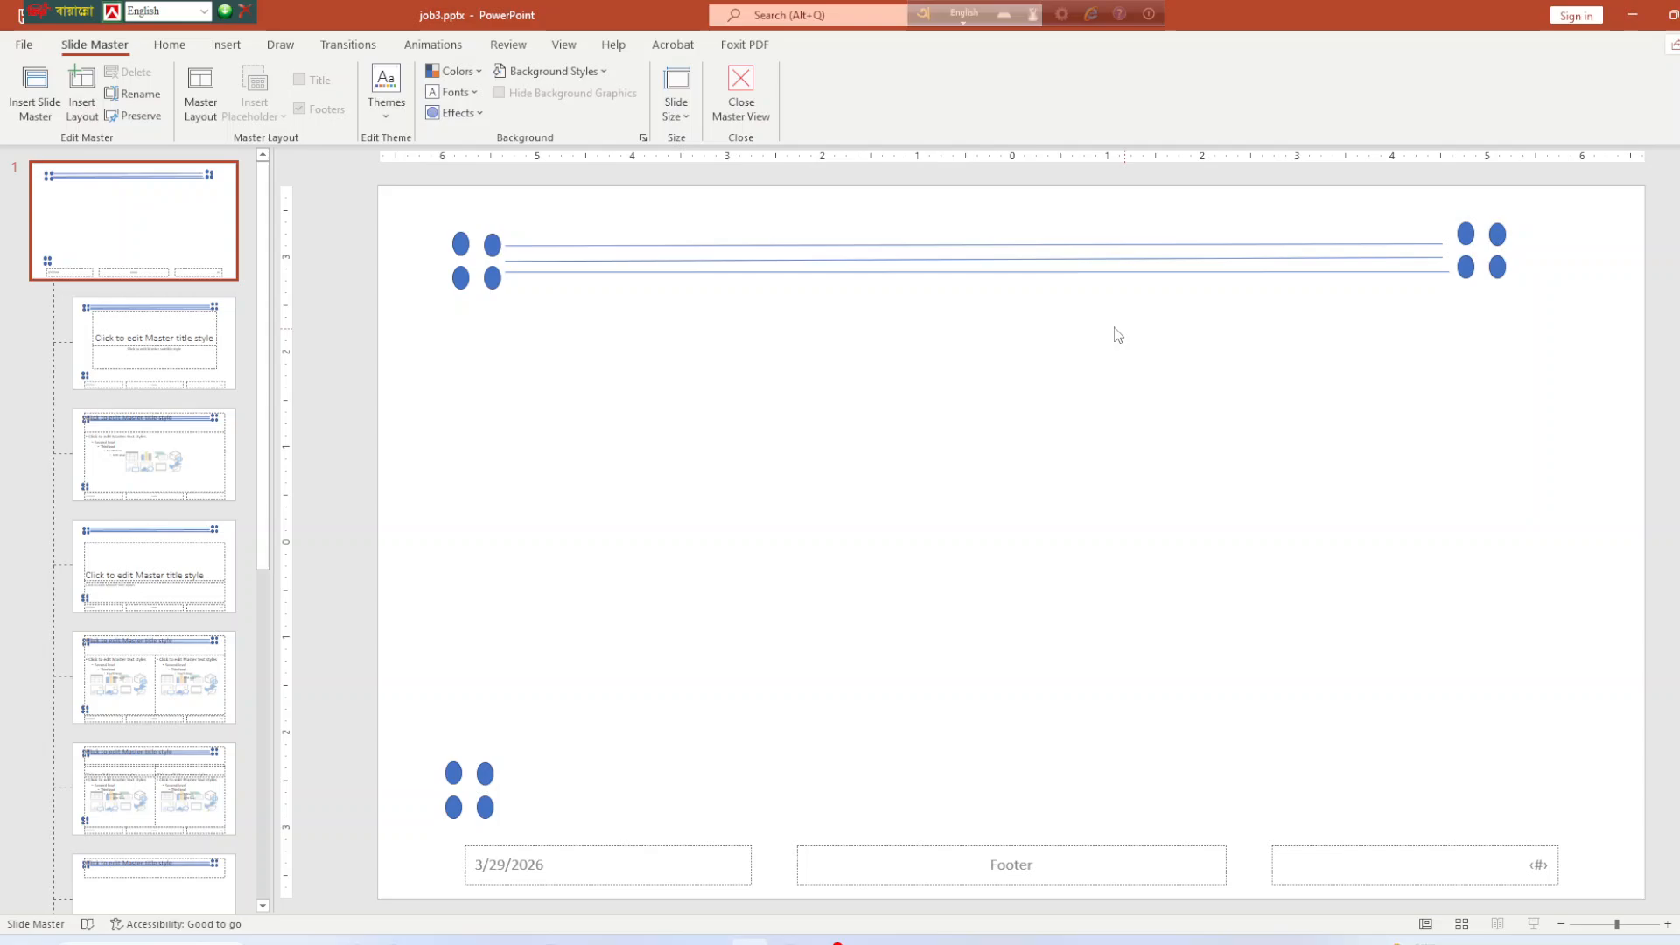
pyautogui.click(825, 274)
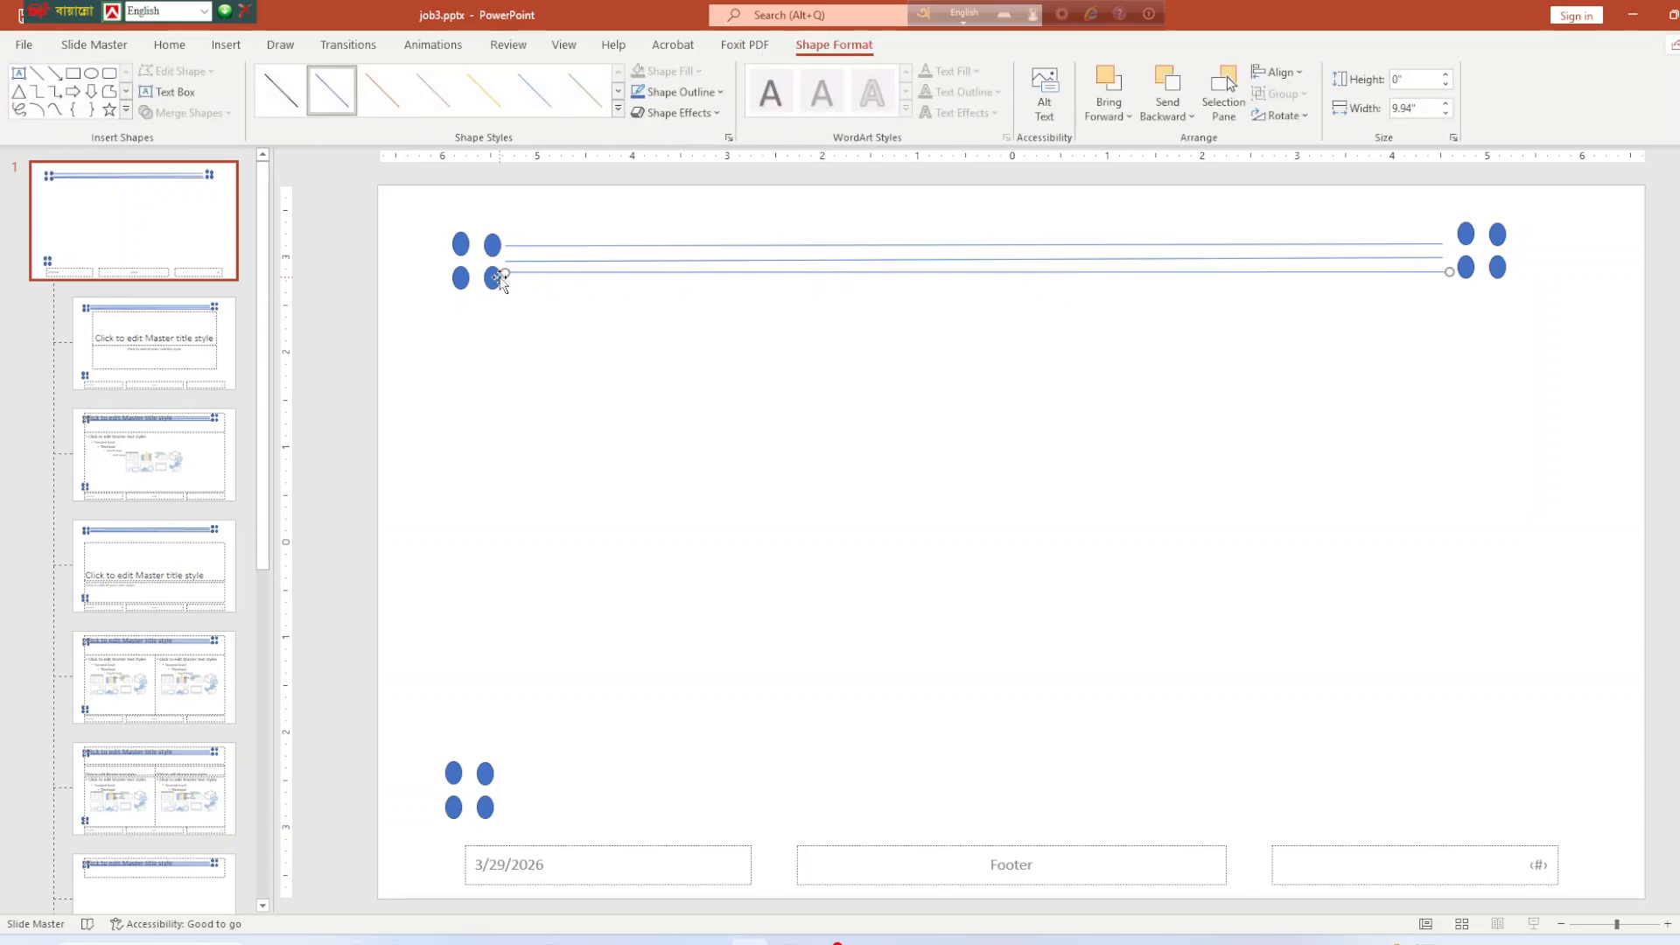
pyautogui.moveTo(505, 272); pyautogui.dragTo(500, 277)
pyautogui.click(694, 371)
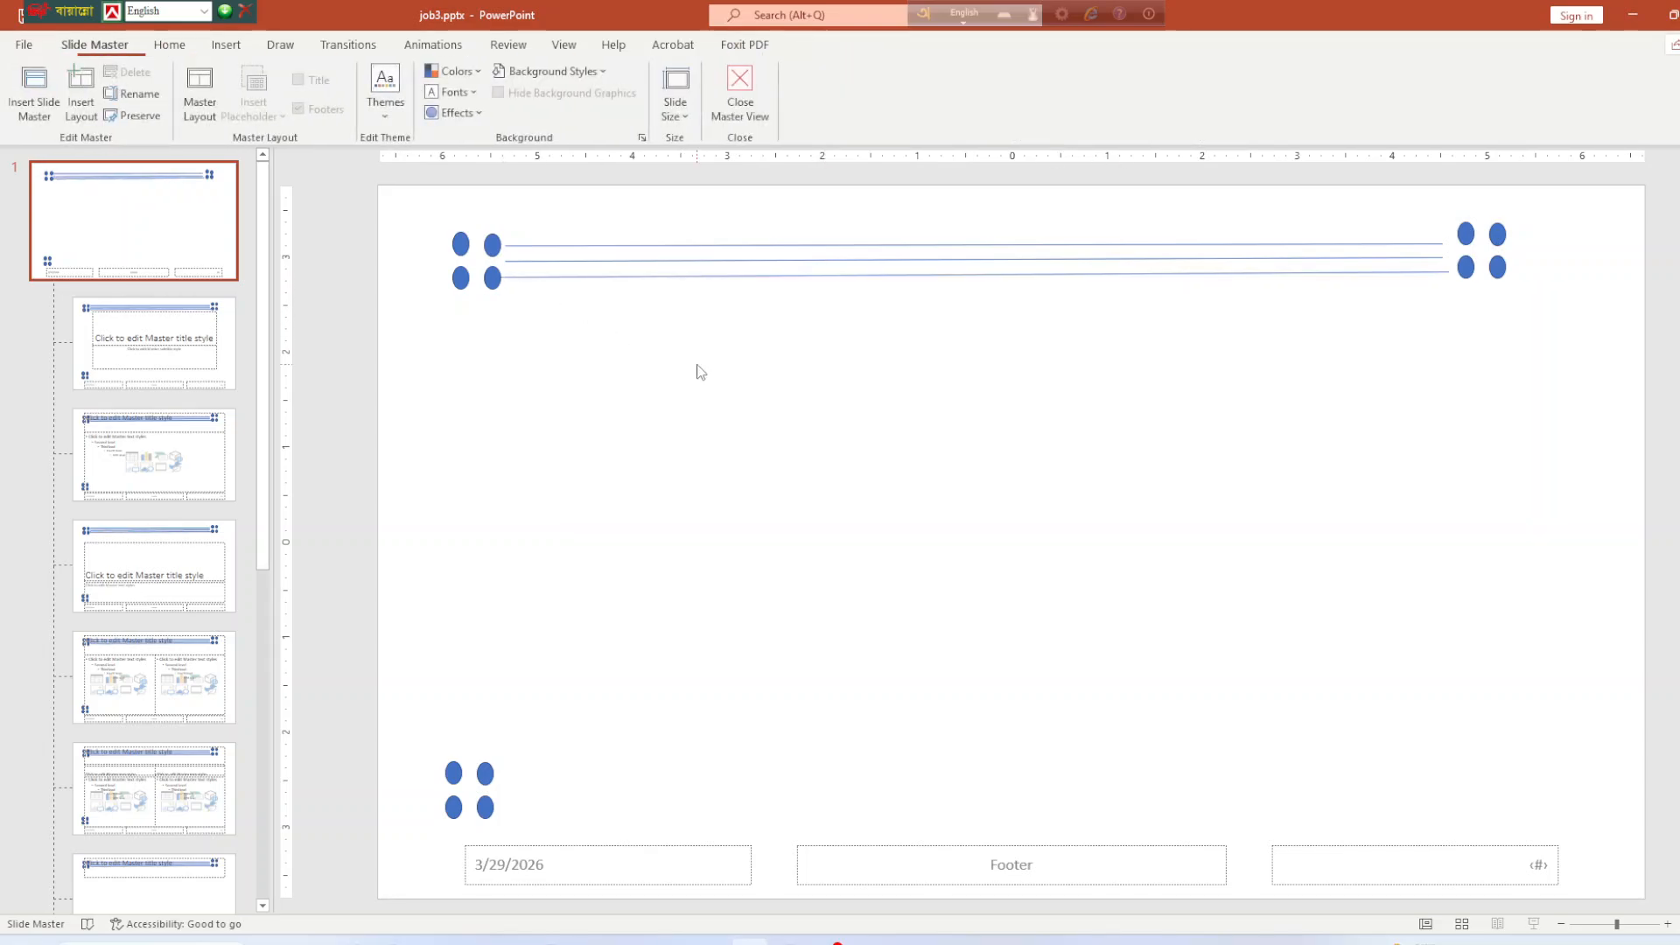
pyautogui.click(694, 277)
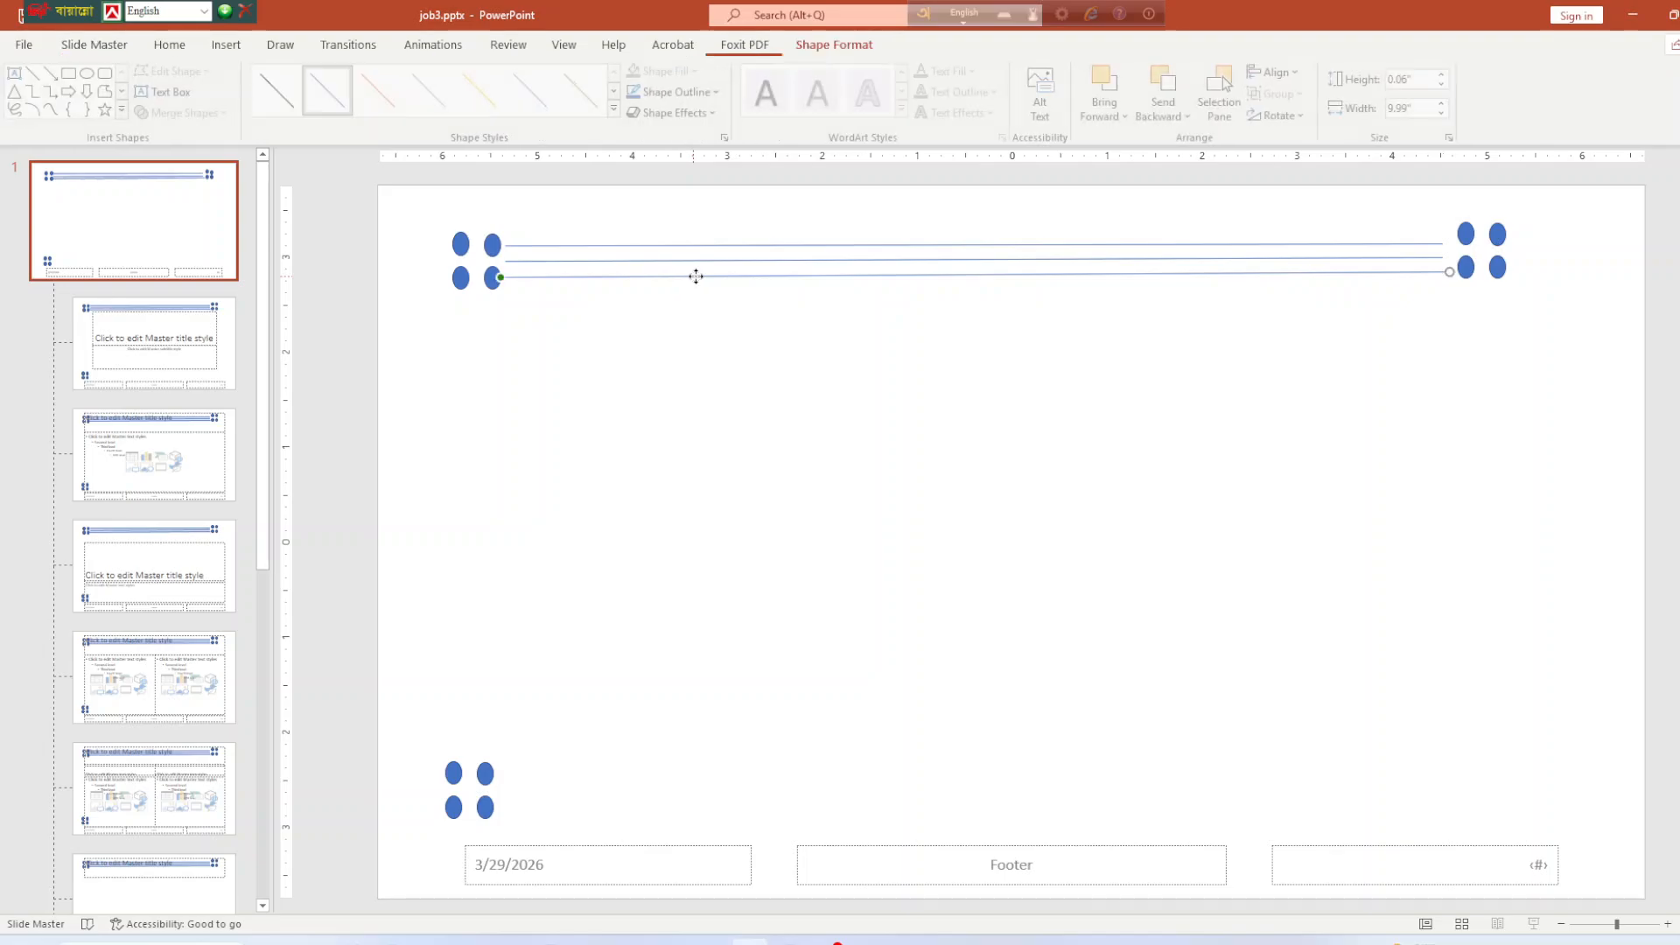
pyautogui.click(690, 361)
# Step: Select all three connecting lines again and distribute them evenly, both horizontally and vertically
pyautogui.click(654, 276)
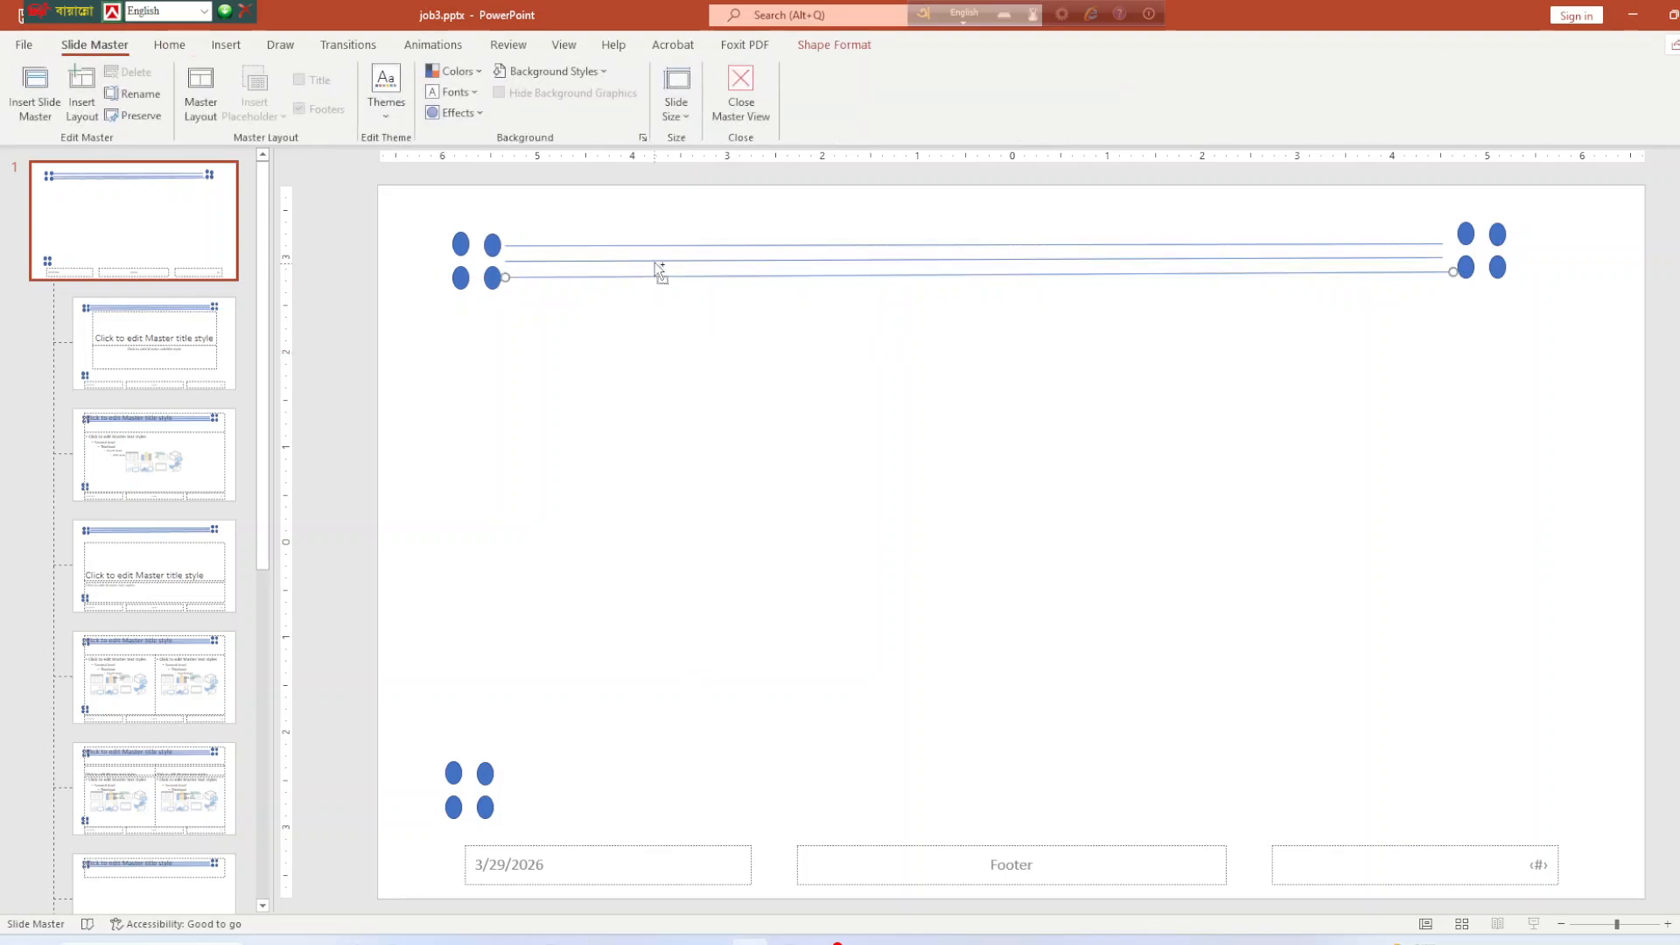
pyautogui.keyDown('shift'); pyautogui.click(736, 258); pyautogui.keyUp('shift')
pyautogui.keyDown('shift'); pyautogui.click(741, 247); pyautogui.keyUp('shift')
pyautogui.keyDown('shift'); pyautogui.click(1409, 247); pyautogui.keyUp('shift')
pyautogui.click(833, 45)
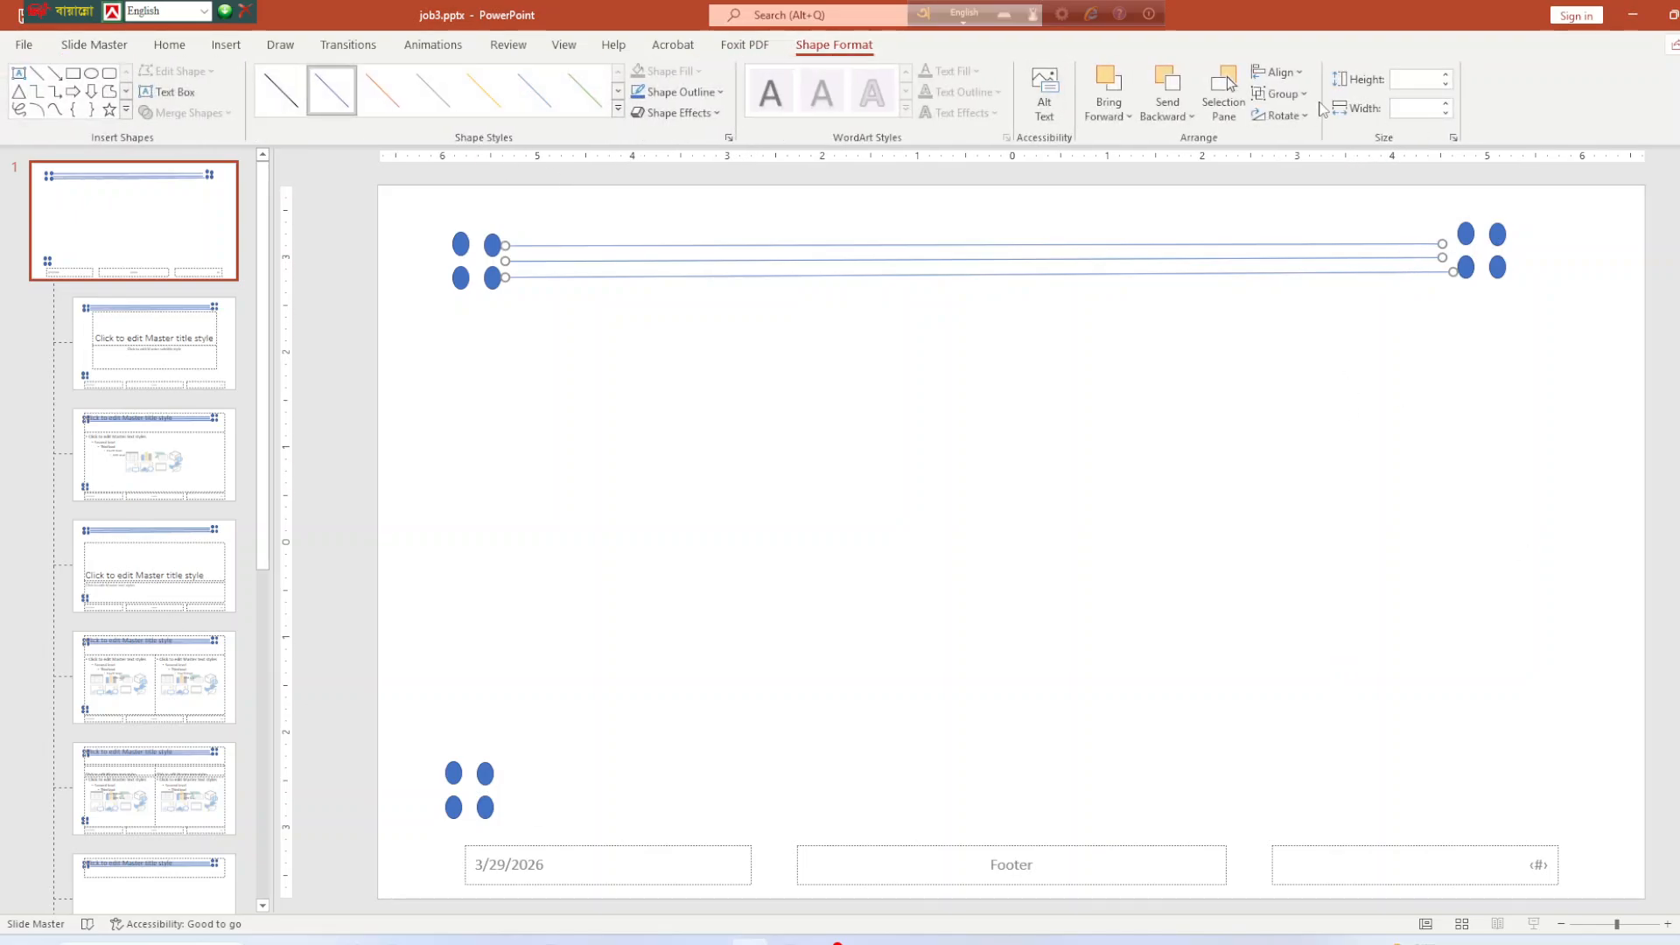
pyautogui.click(1282, 73)
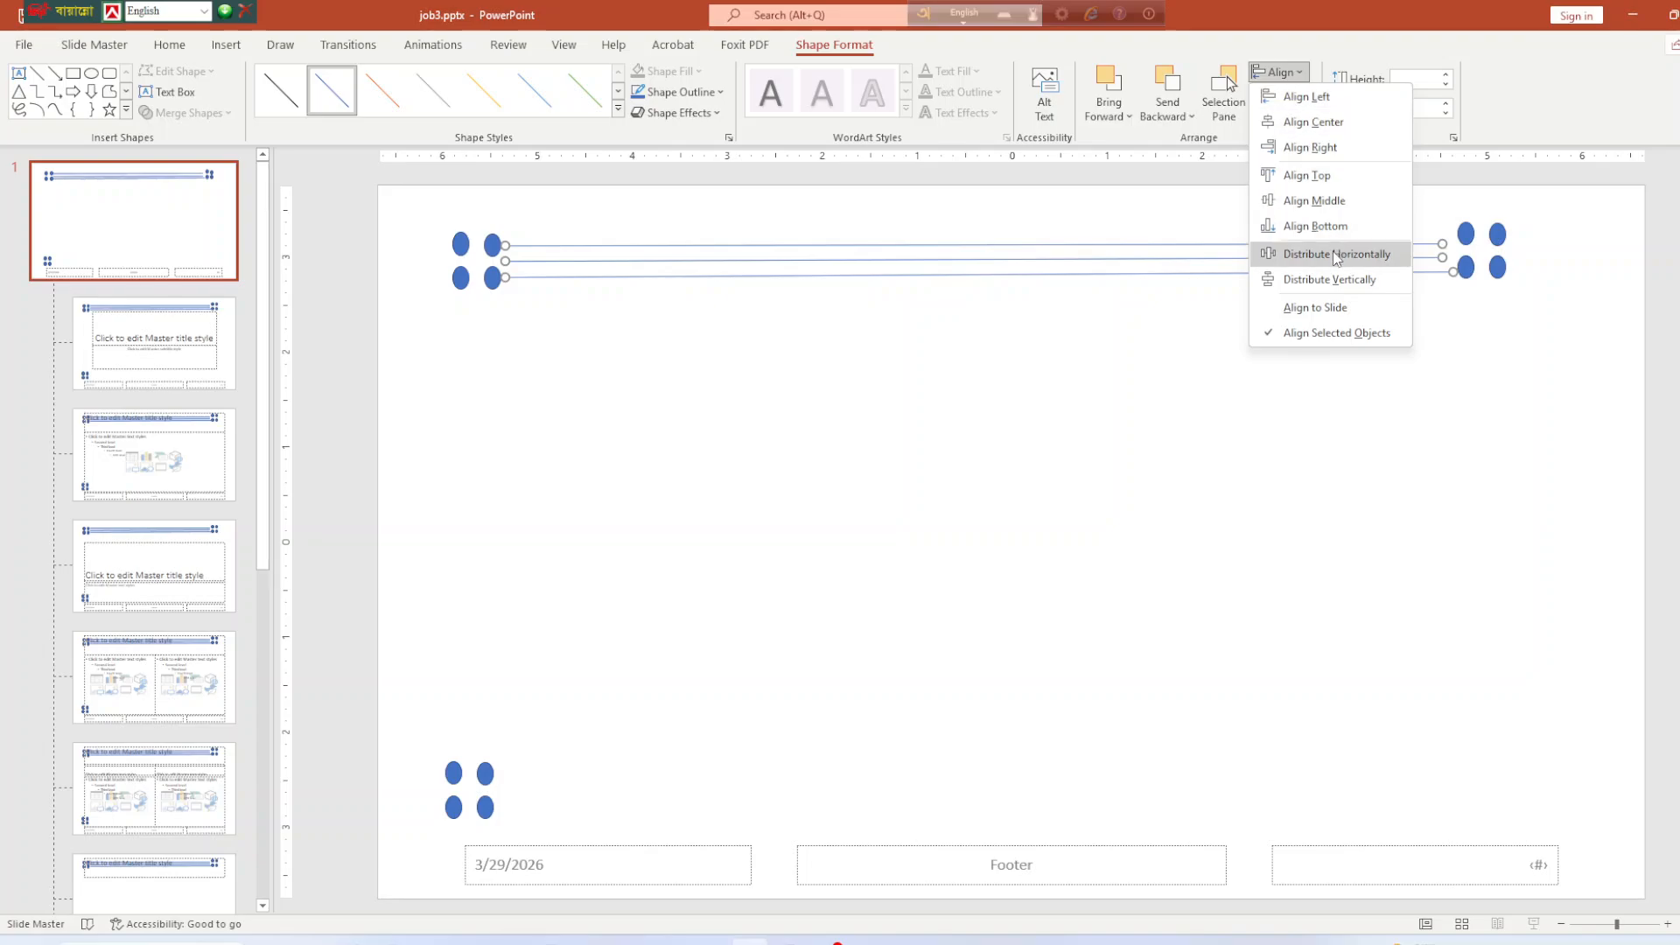
pyautogui.click(1335, 254)
pyautogui.click(1279, 72)
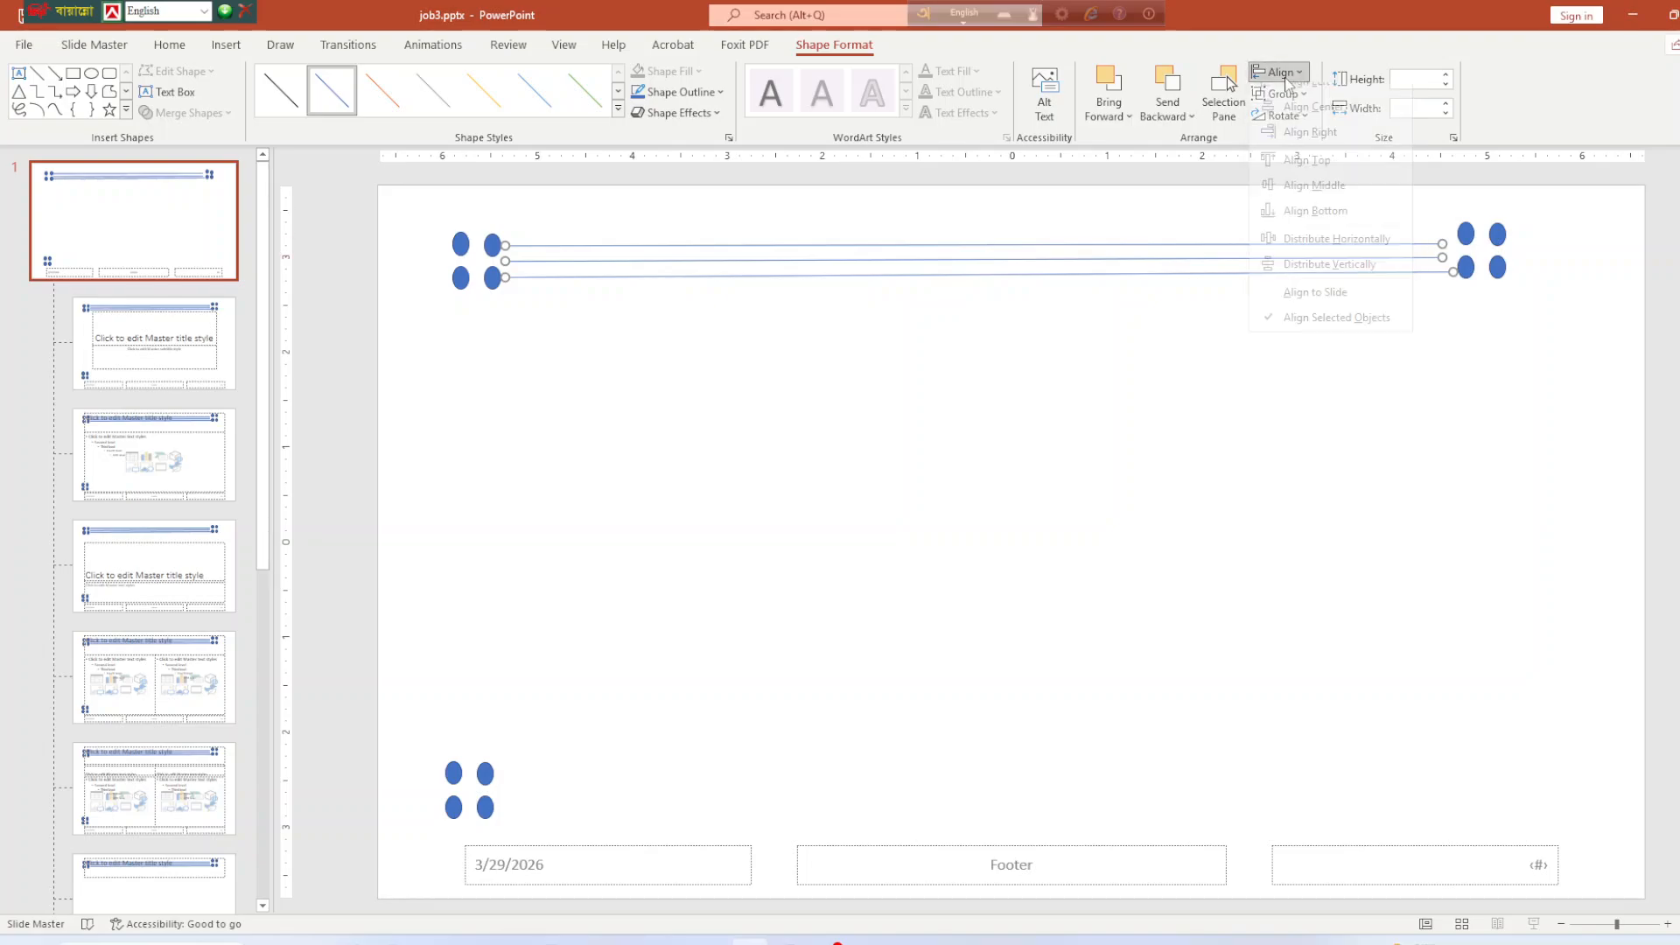
pyautogui.click(1312, 280)
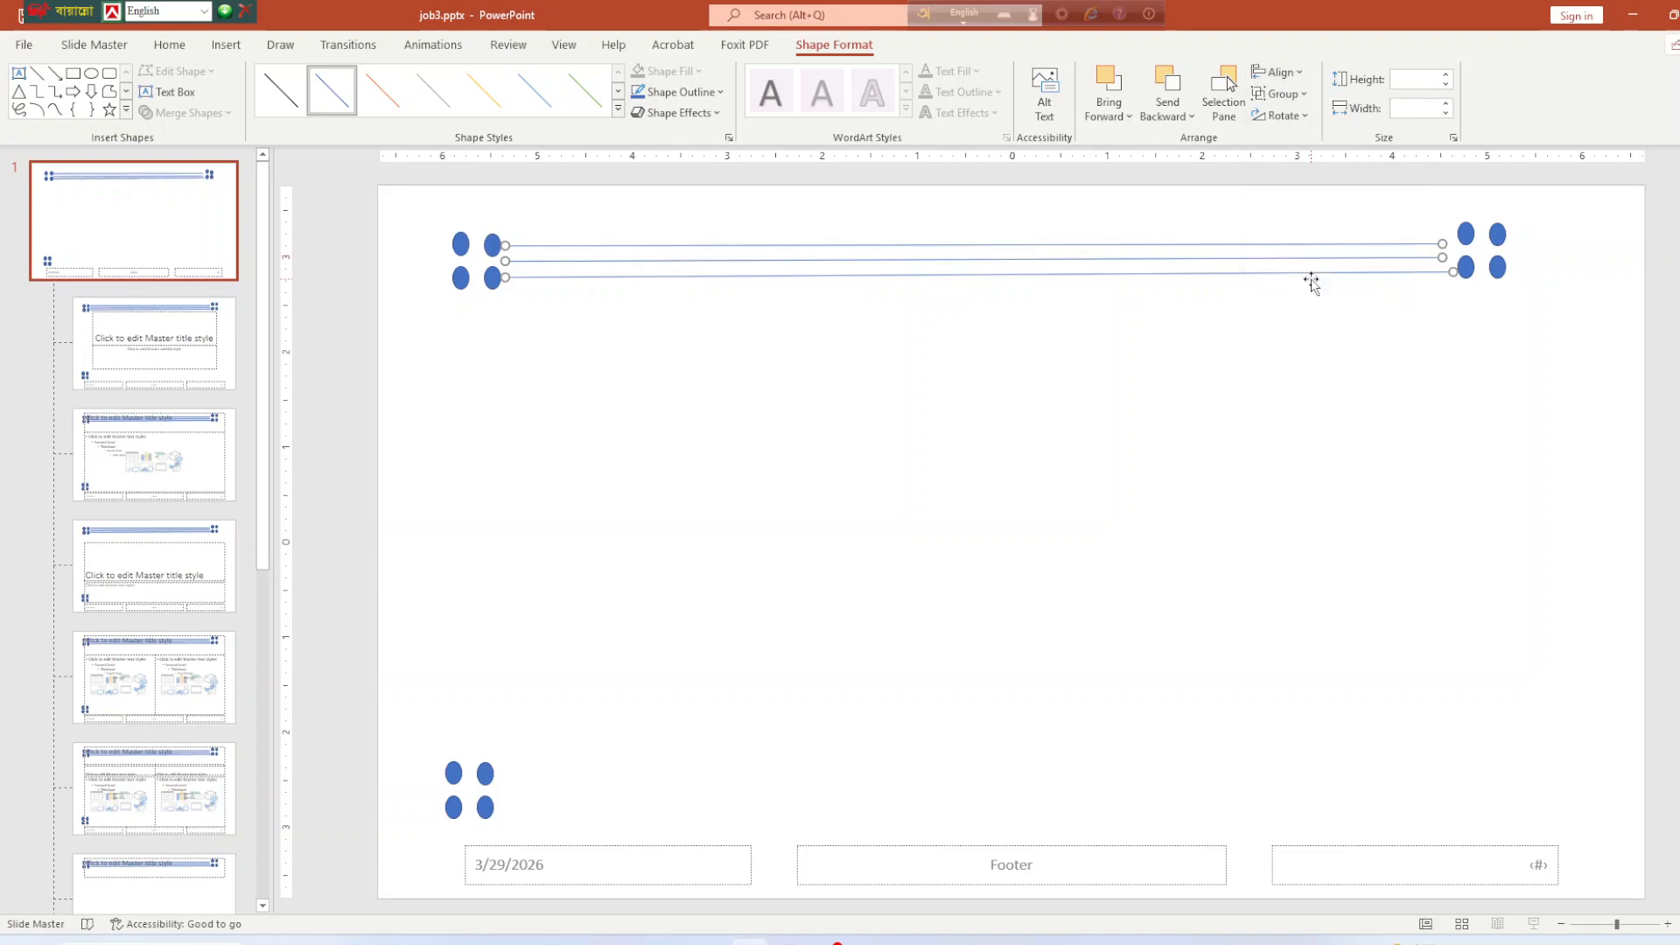
# Step: Group the three connecting lines and make the group slightly narrower and taller to fit between the upper oval groups
pyautogui.click(1283, 98)
pyautogui.click(1290, 120)
pyautogui.click(1216, 440)
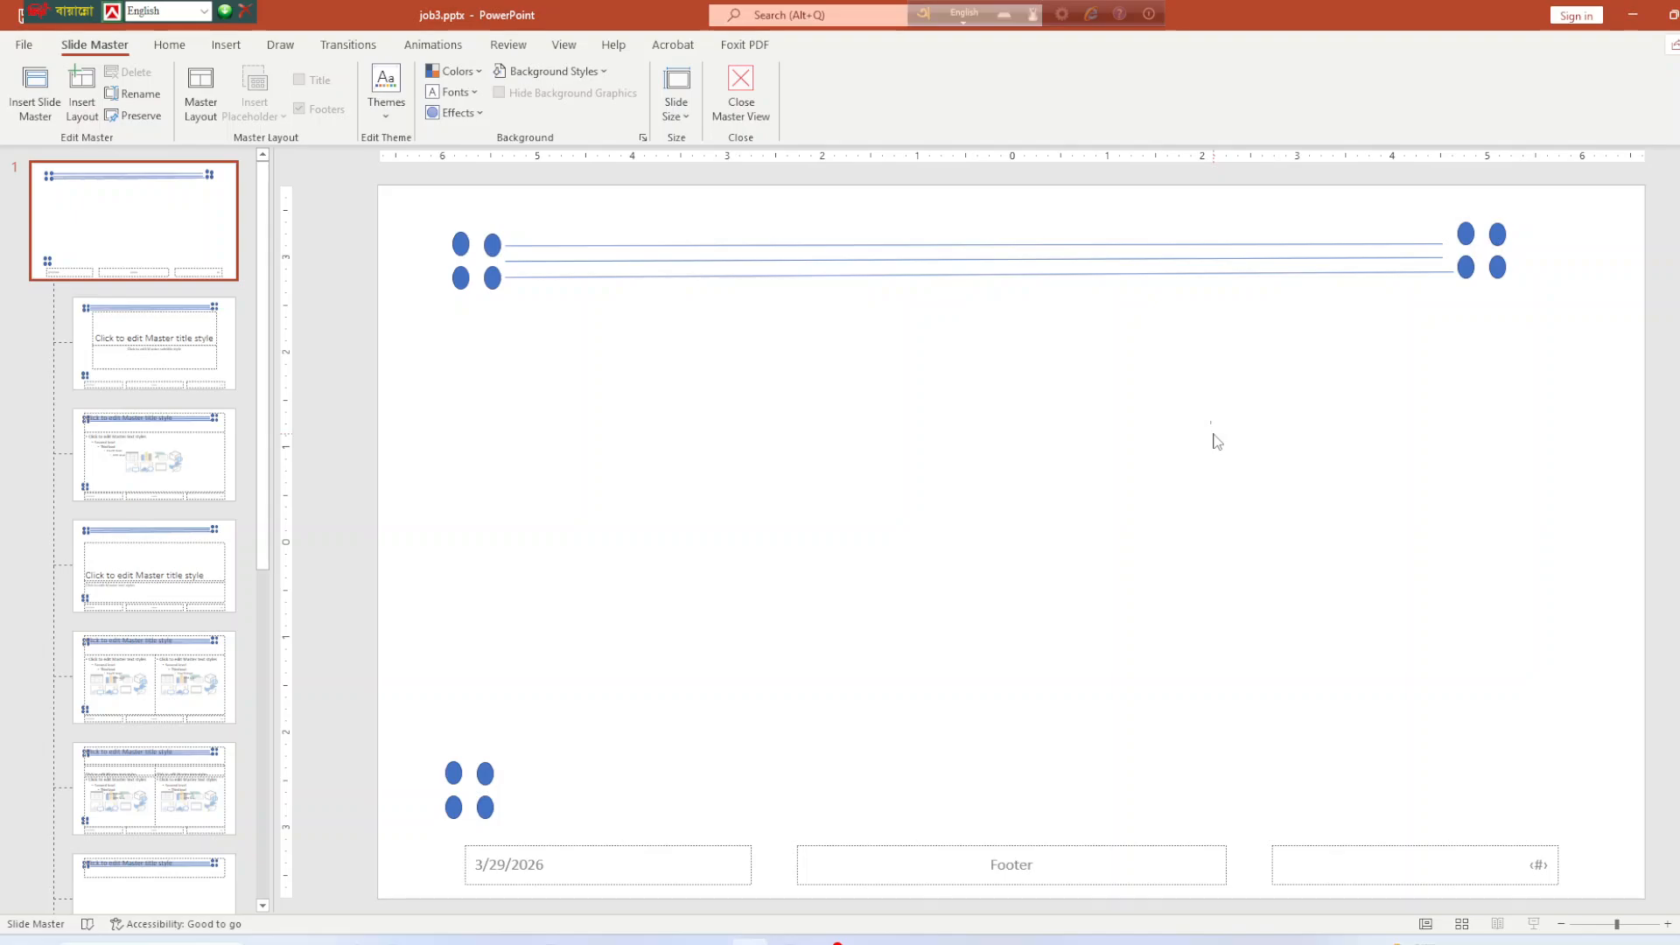
pyautogui.click(1137, 263)
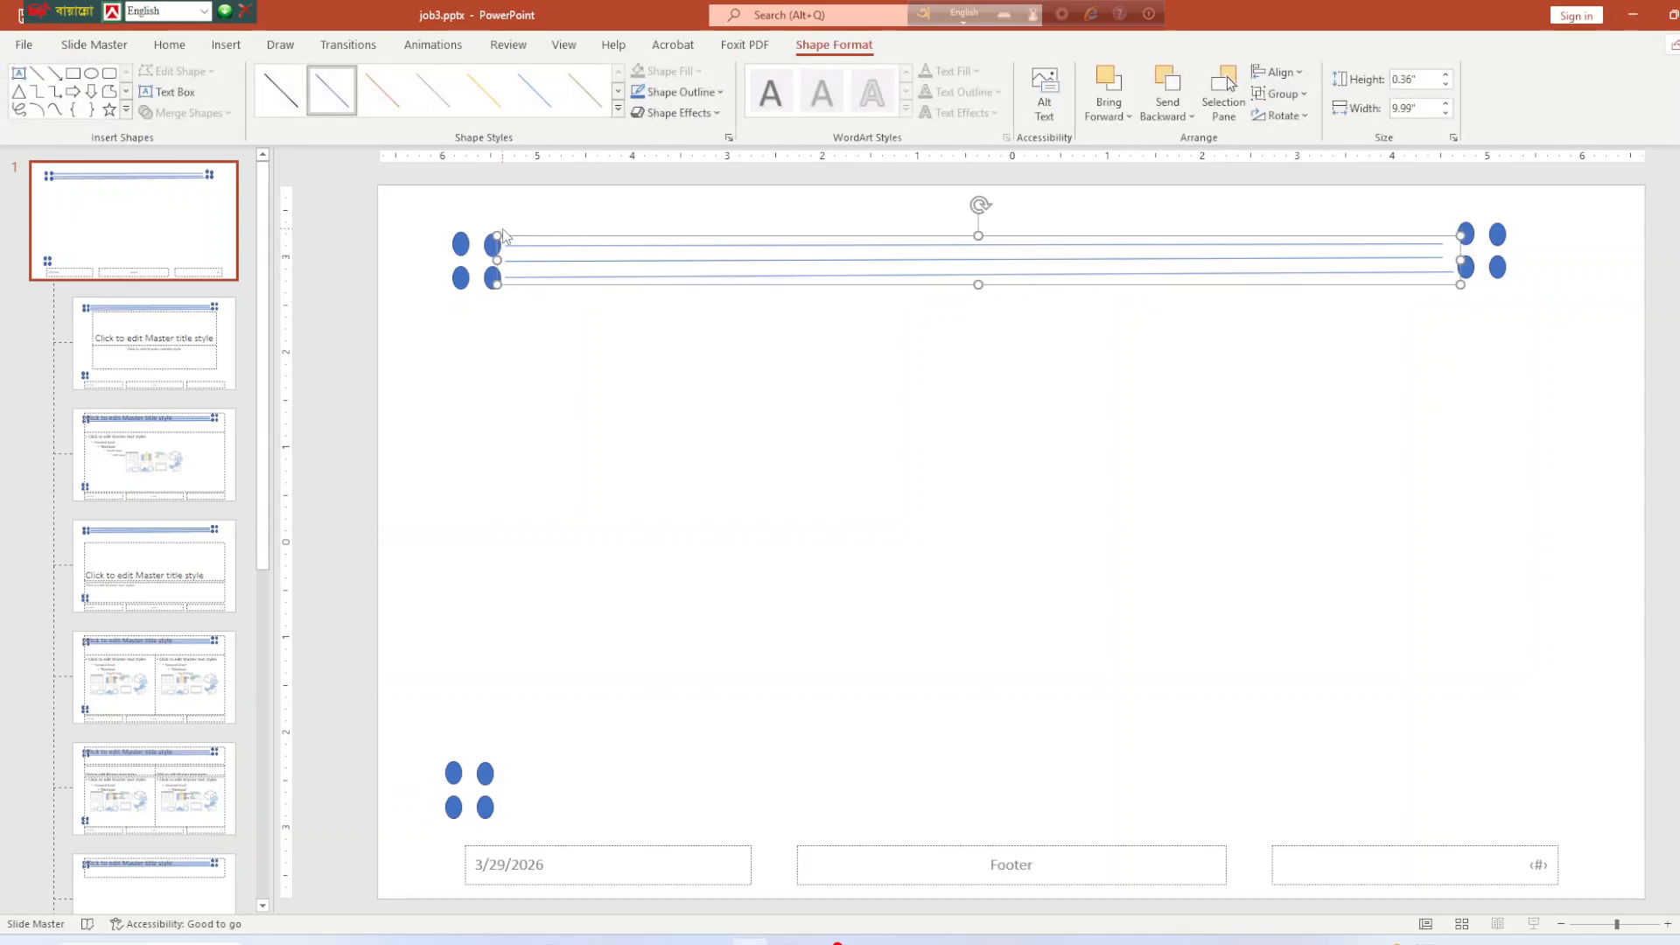
pyautogui.moveTo(495, 236); pyautogui.dragTo(508, 225)
pyautogui.moveTo(1459, 284); pyautogui.dragTo(1439, 278)
pyautogui.click(1379, 412)
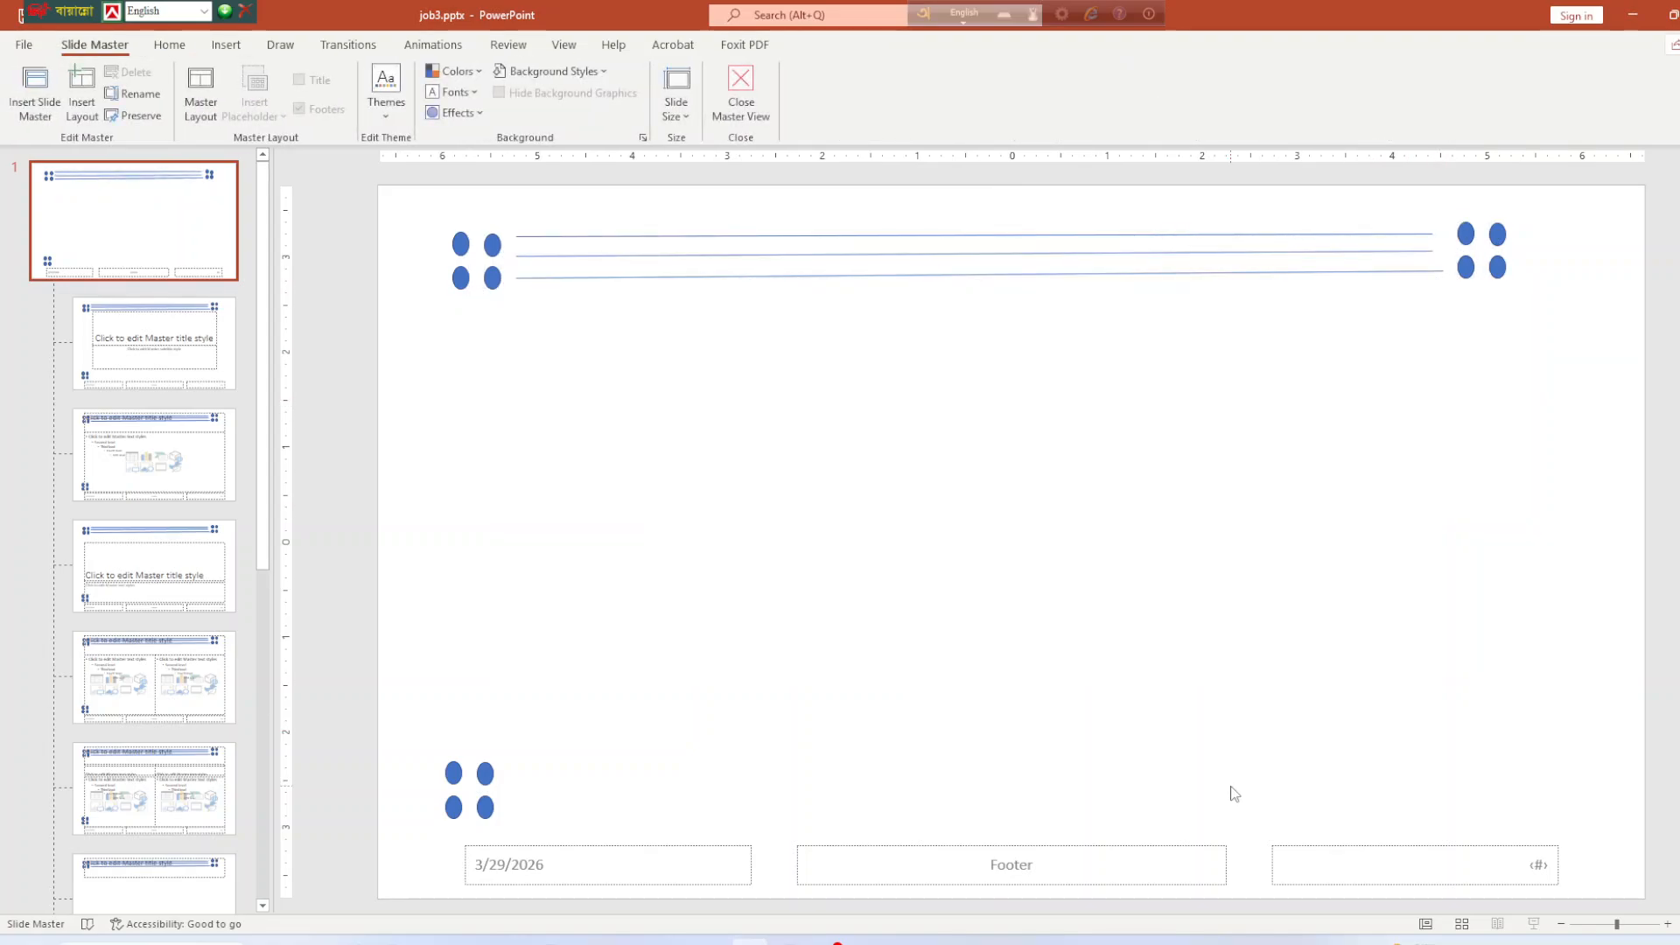
# Step: Check the slide layout in the reference PDF in Acrobat and return to the PowerPoint presentation
pyautogui.click(709, 943)
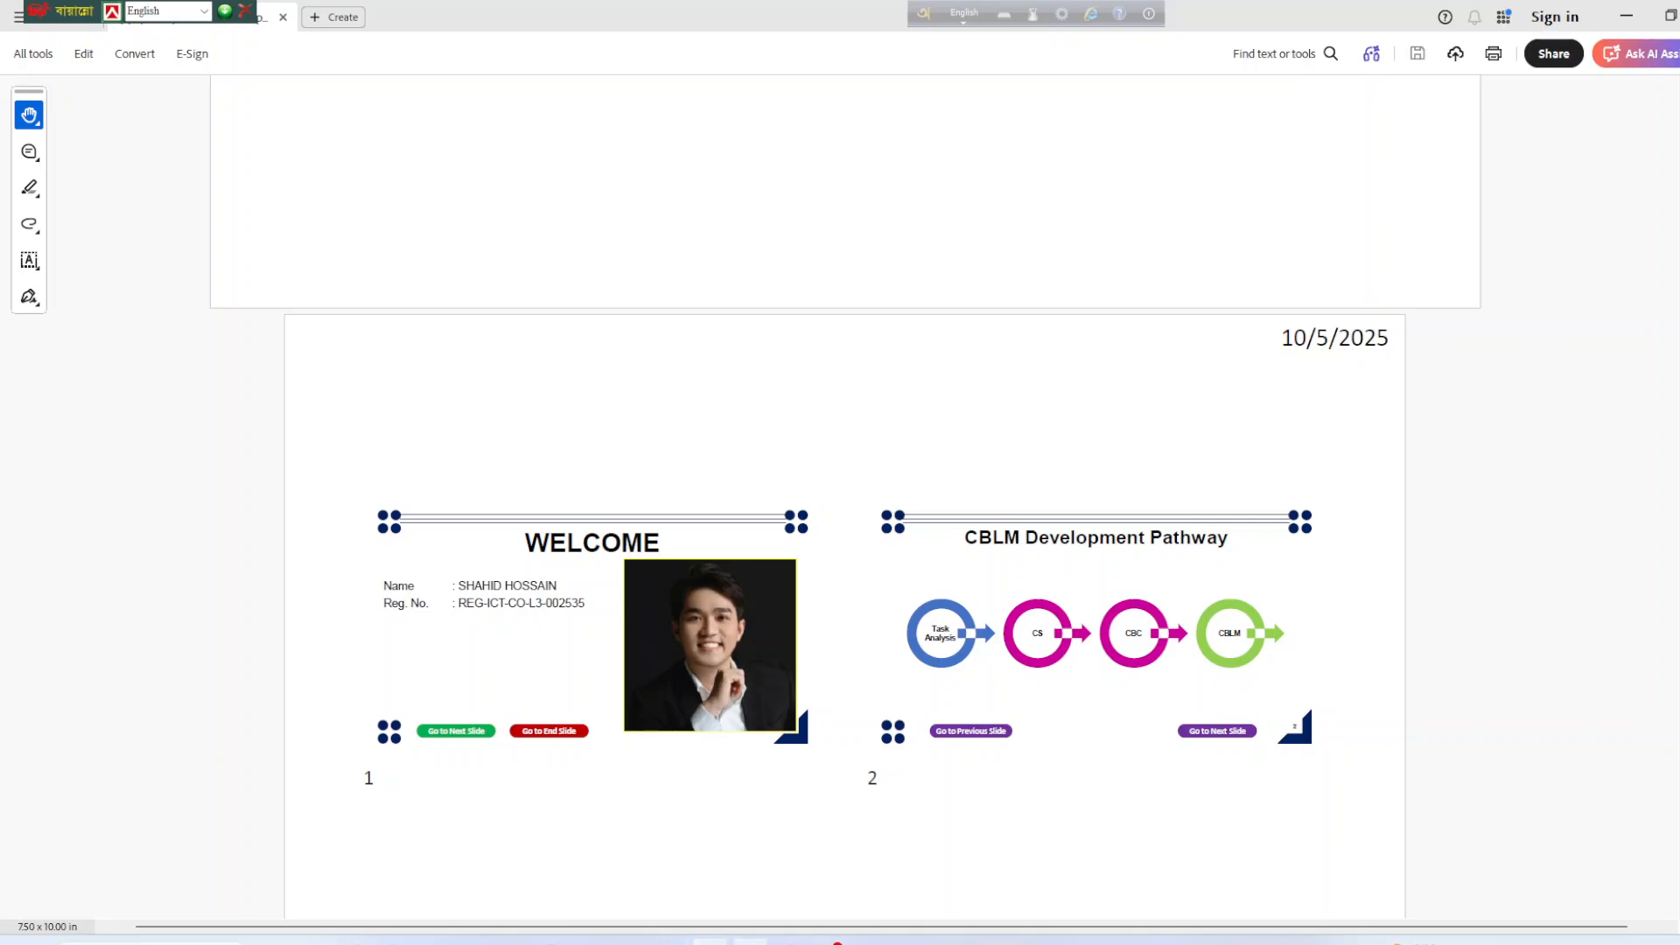
pyautogui.click(750, 943)
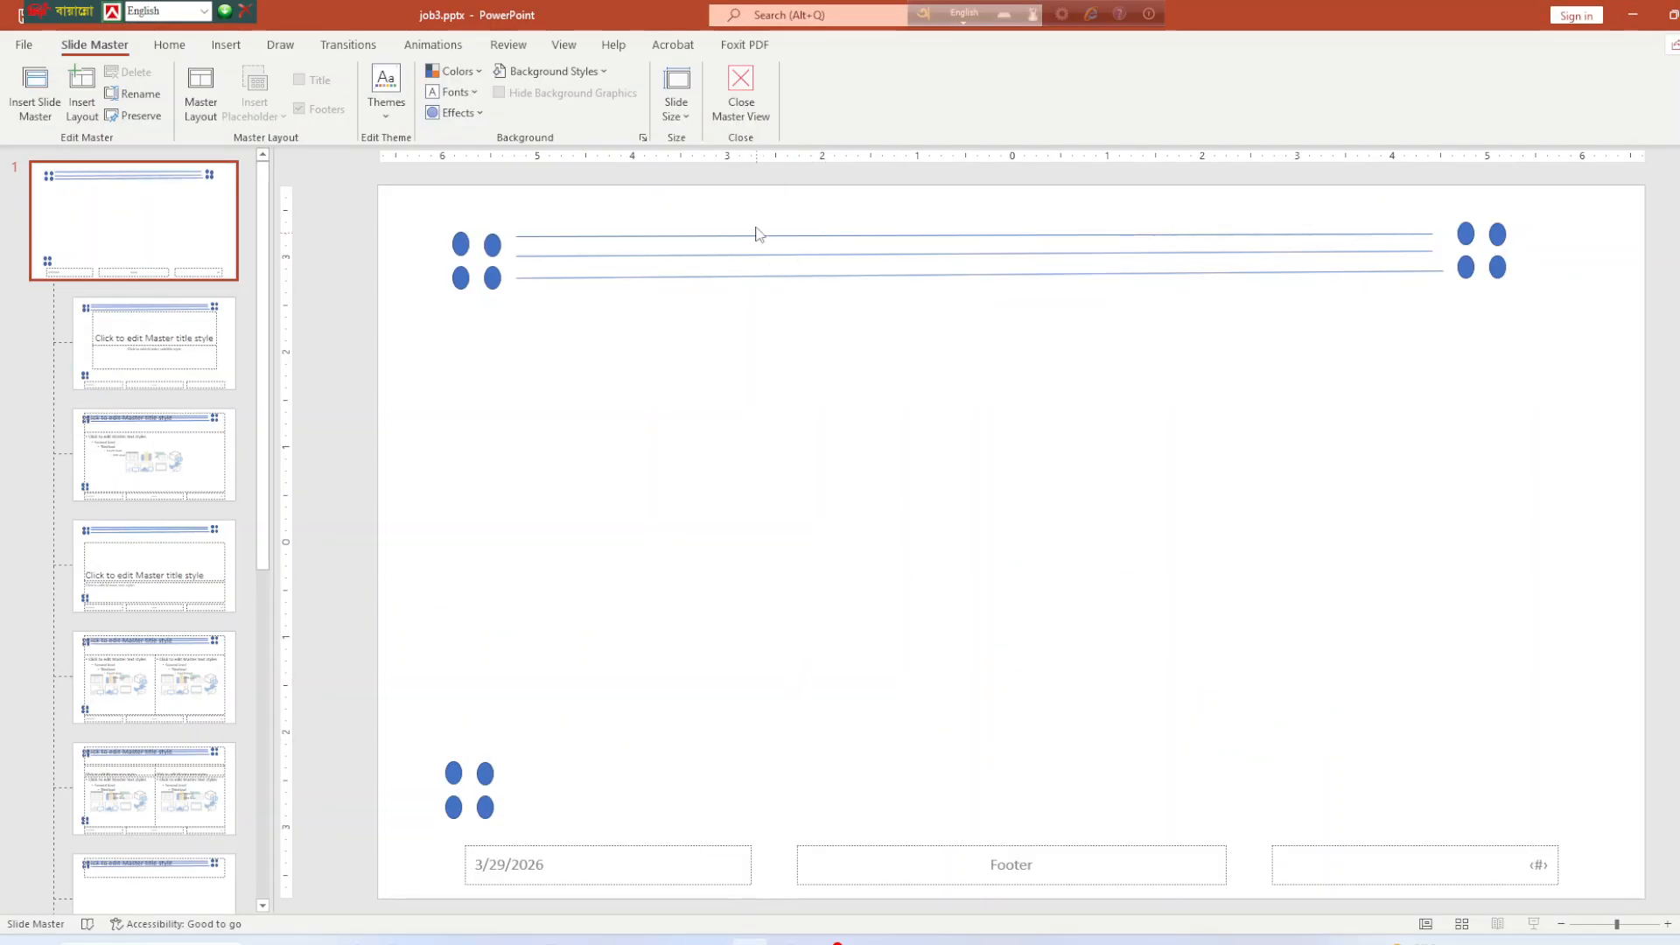
# Step: Leave the slide master to add the first slide, and delete its title and subtitle placeholders
pyautogui.click(744, 102)
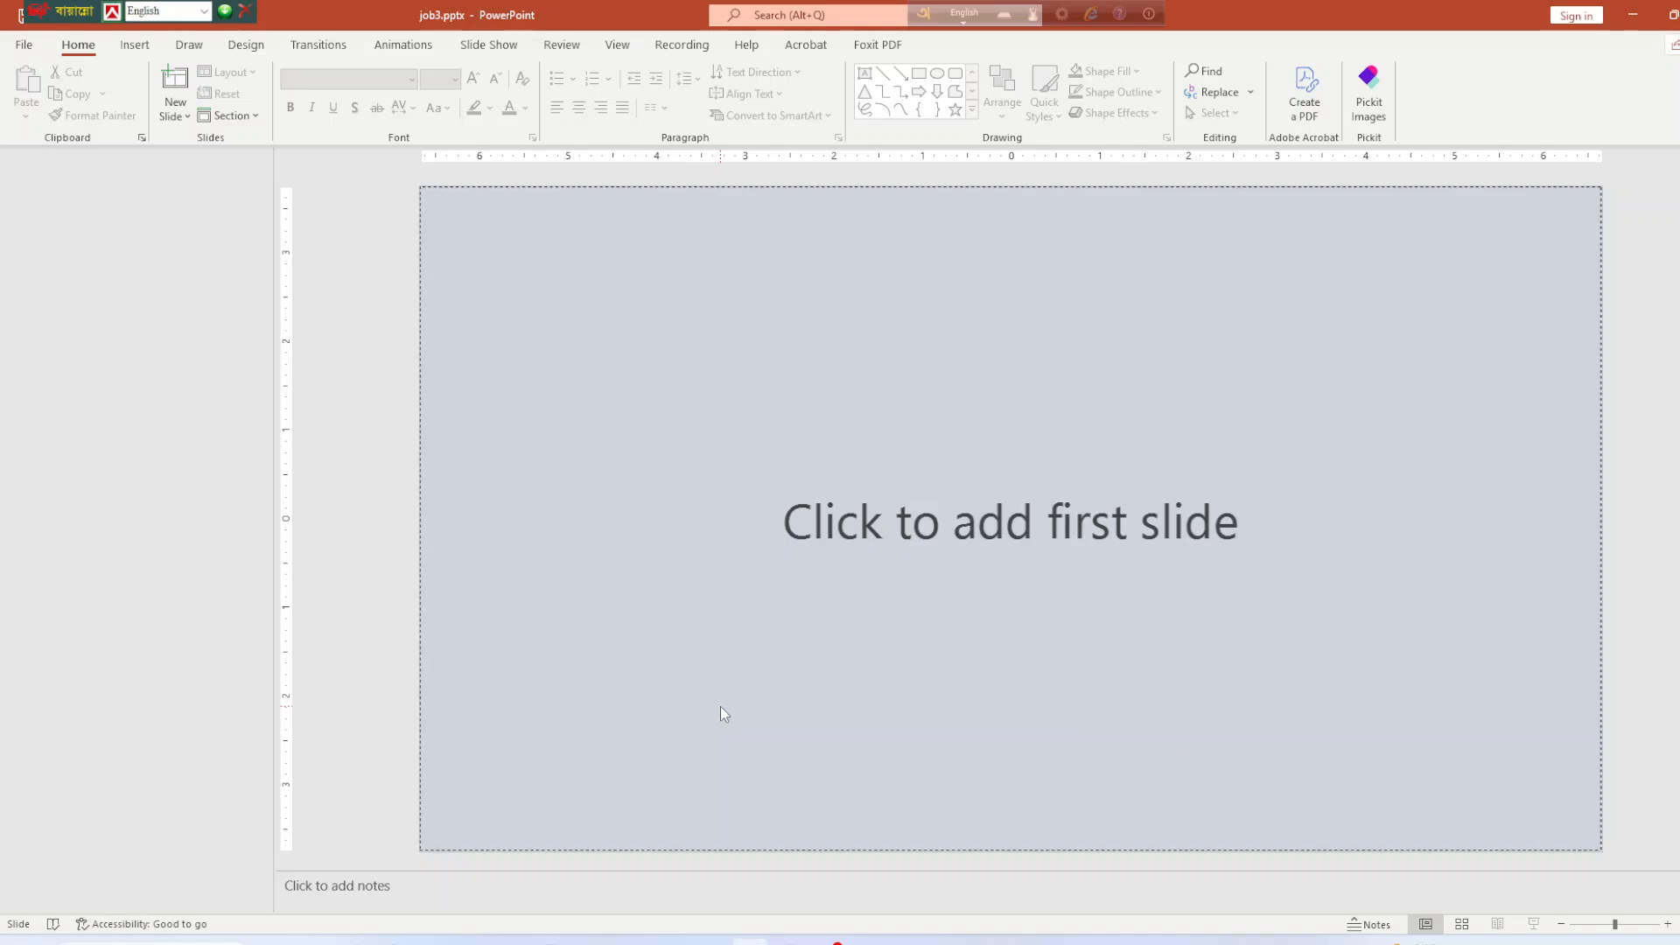
pyautogui.click(869, 686)
pyautogui.click(802, 308)
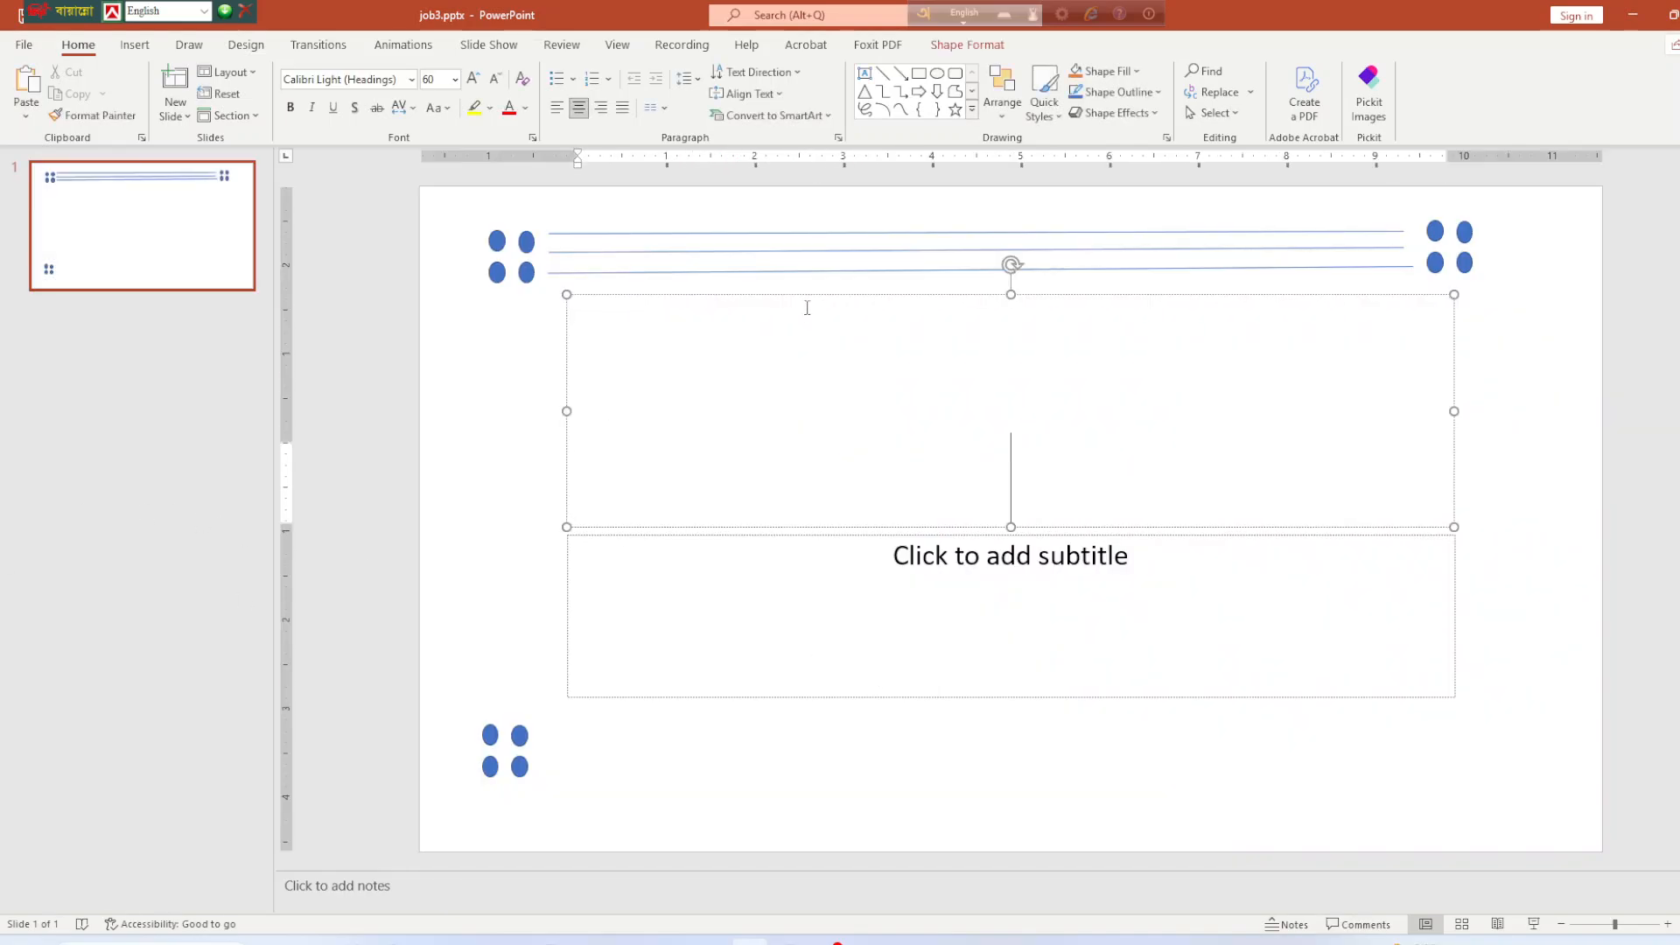
pyautogui.click(824, 295)
pyautogui.press('Delete')
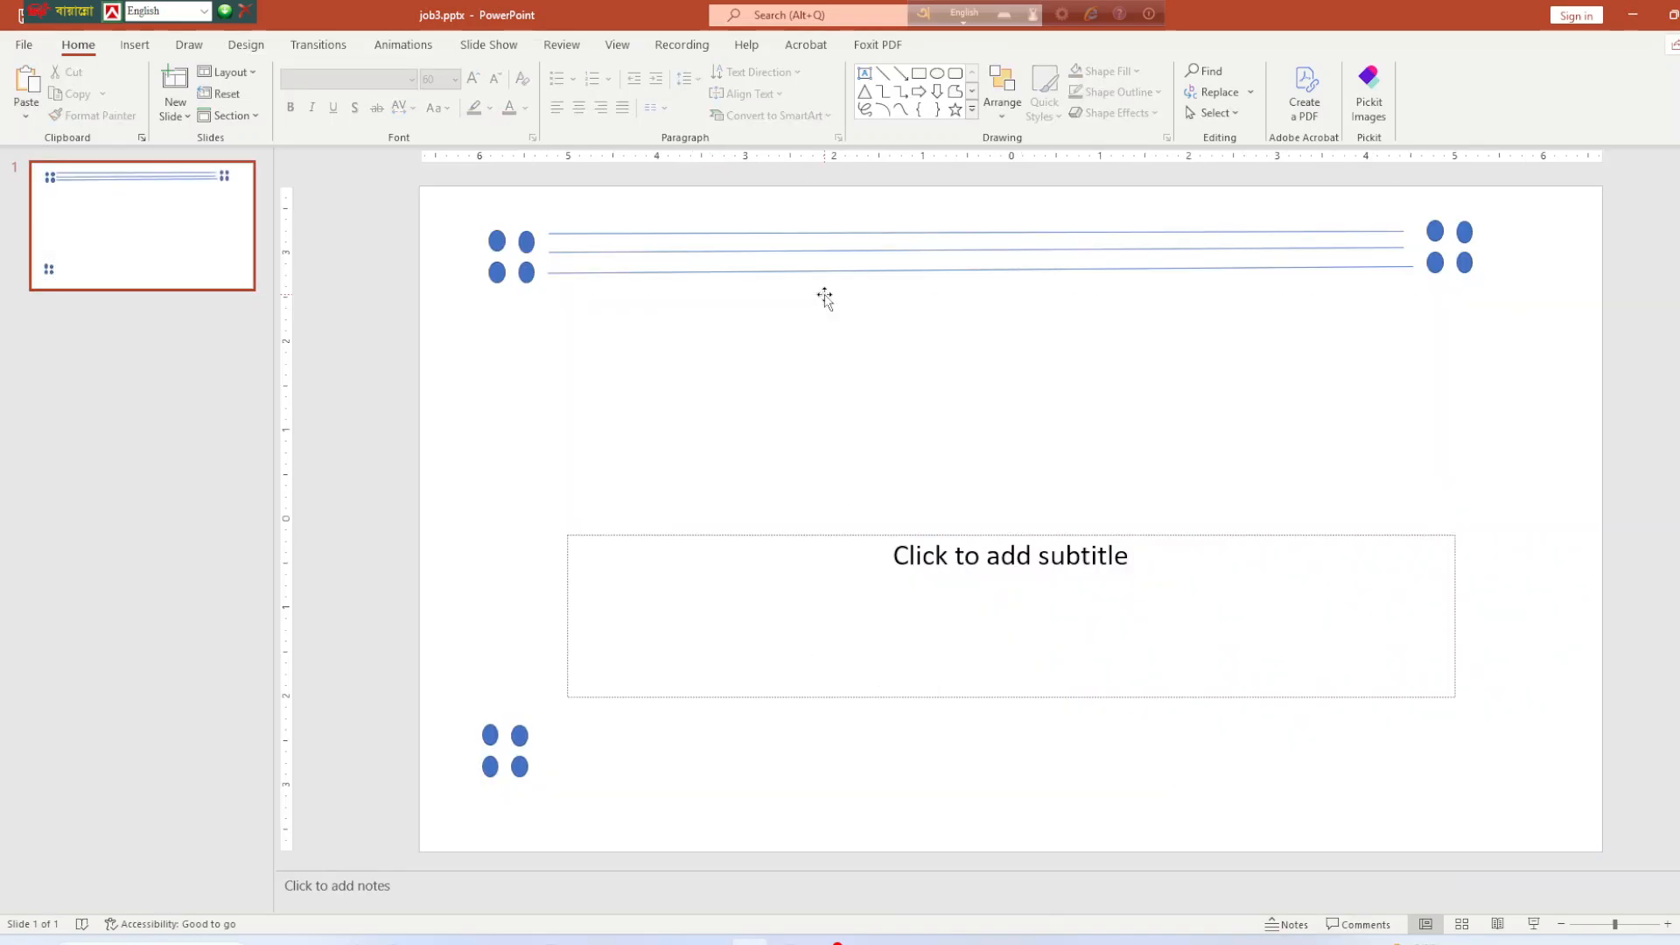
pyautogui.click(802, 534)
pyautogui.press('Delete')
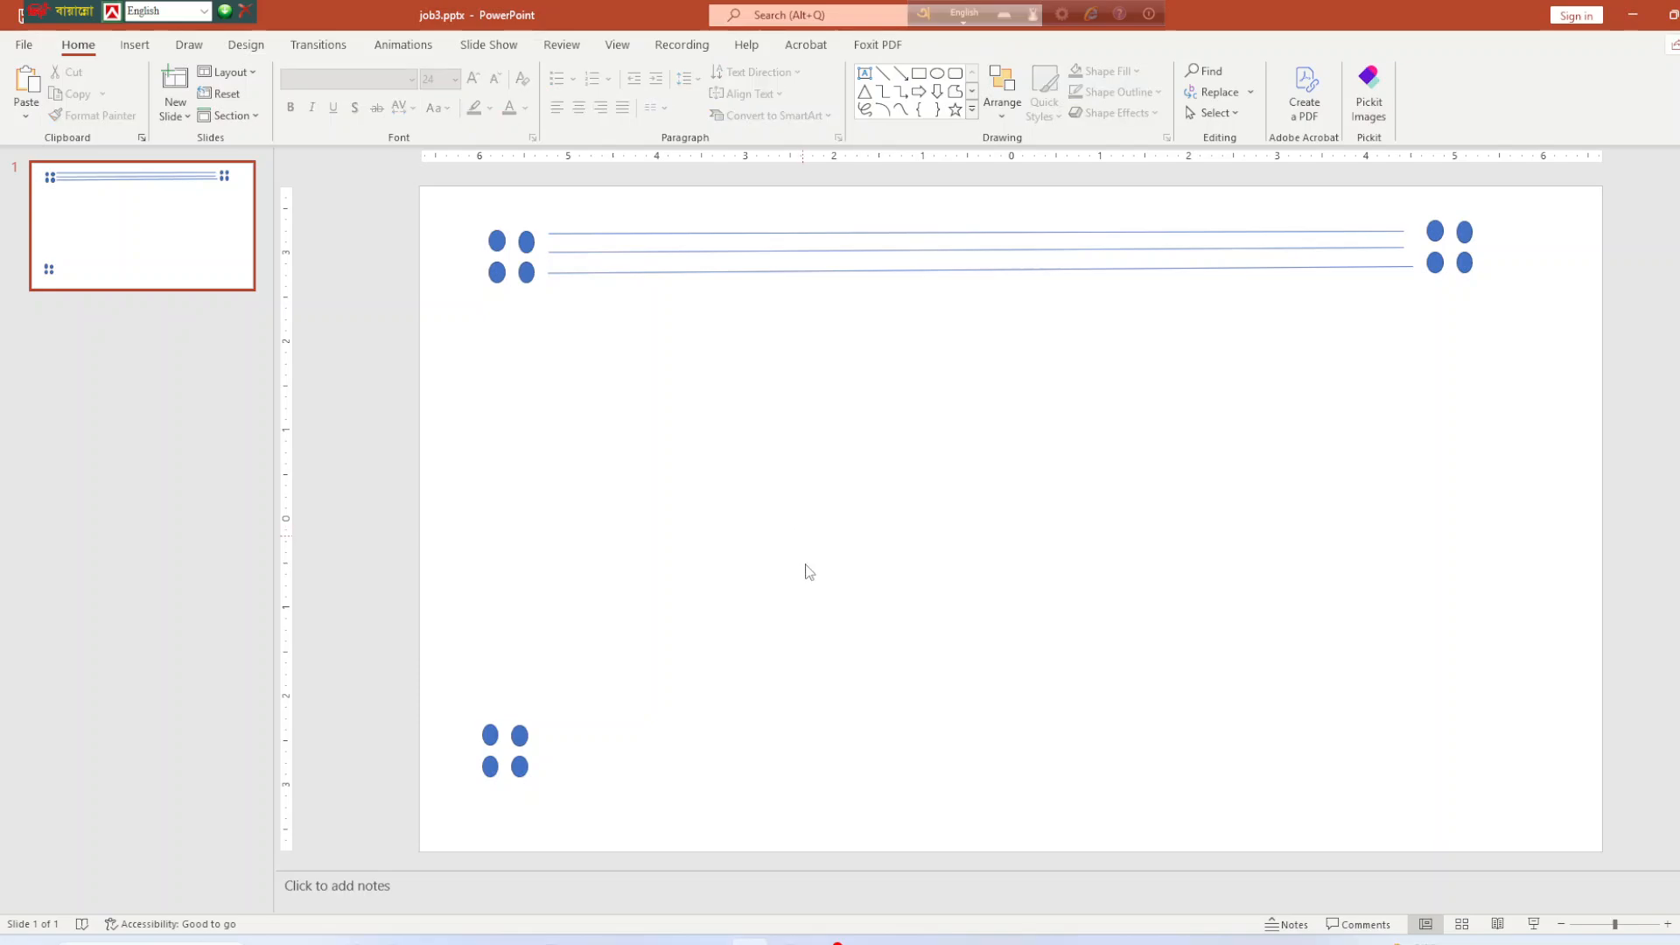
# Step: Reopen the slide master and draw a half frame shape about 0.76" wide and 0.85" high near the slide's lower-right corner
pyautogui.click(617, 45)
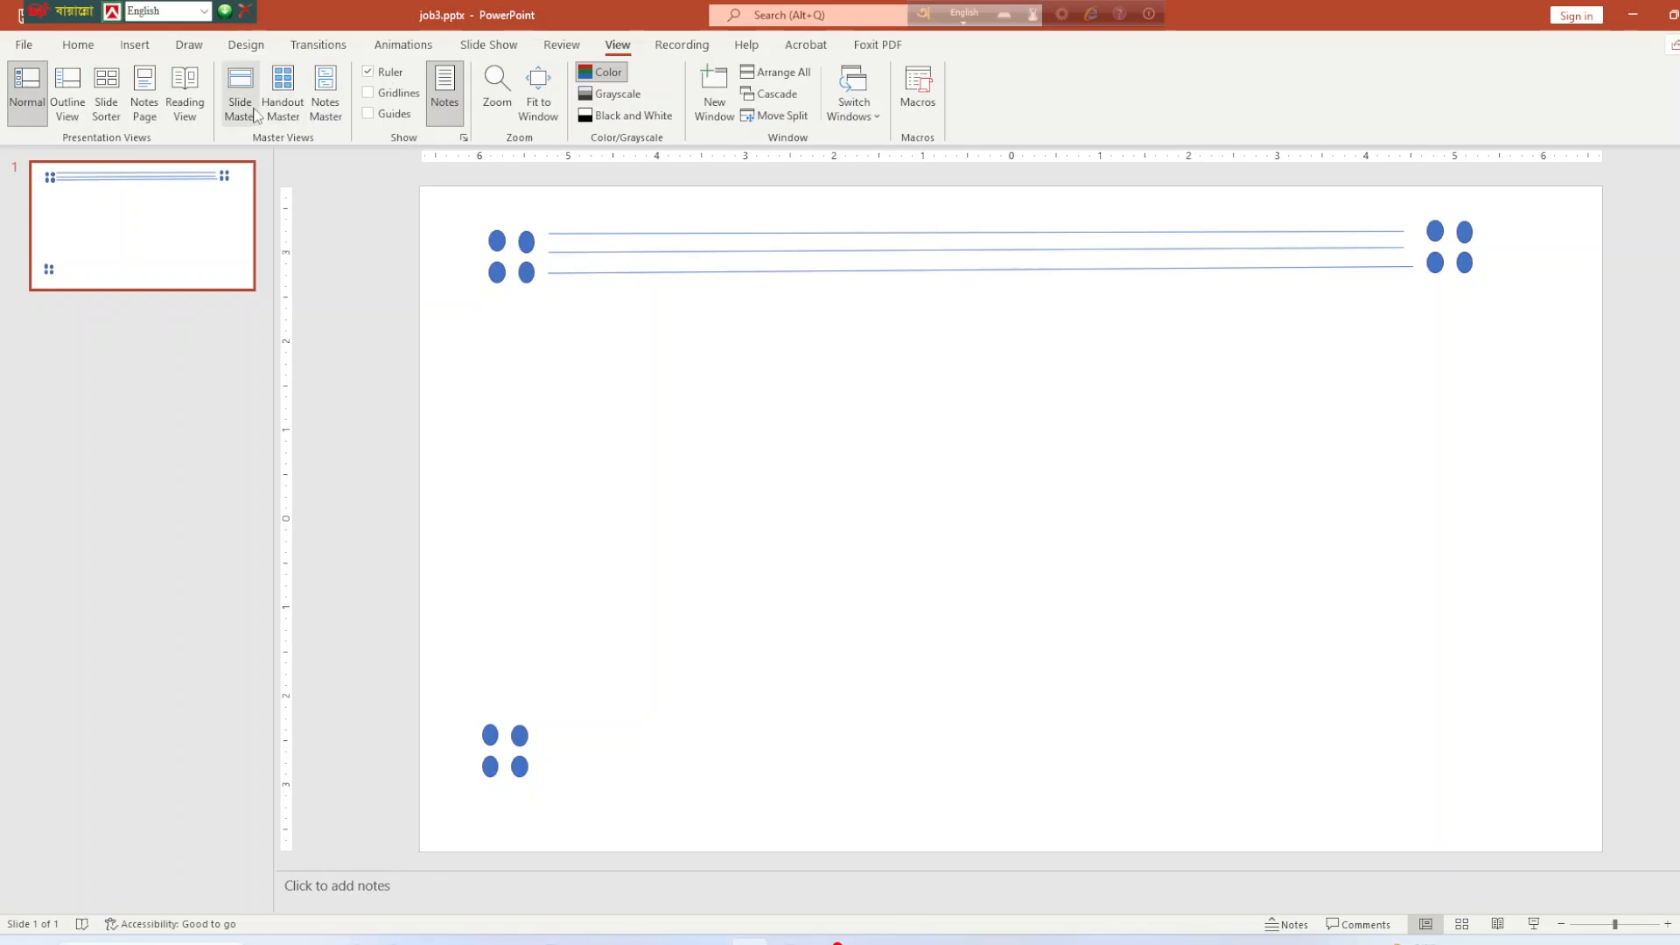
pyautogui.click(240, 96)
pyautogui.click(216, 269)
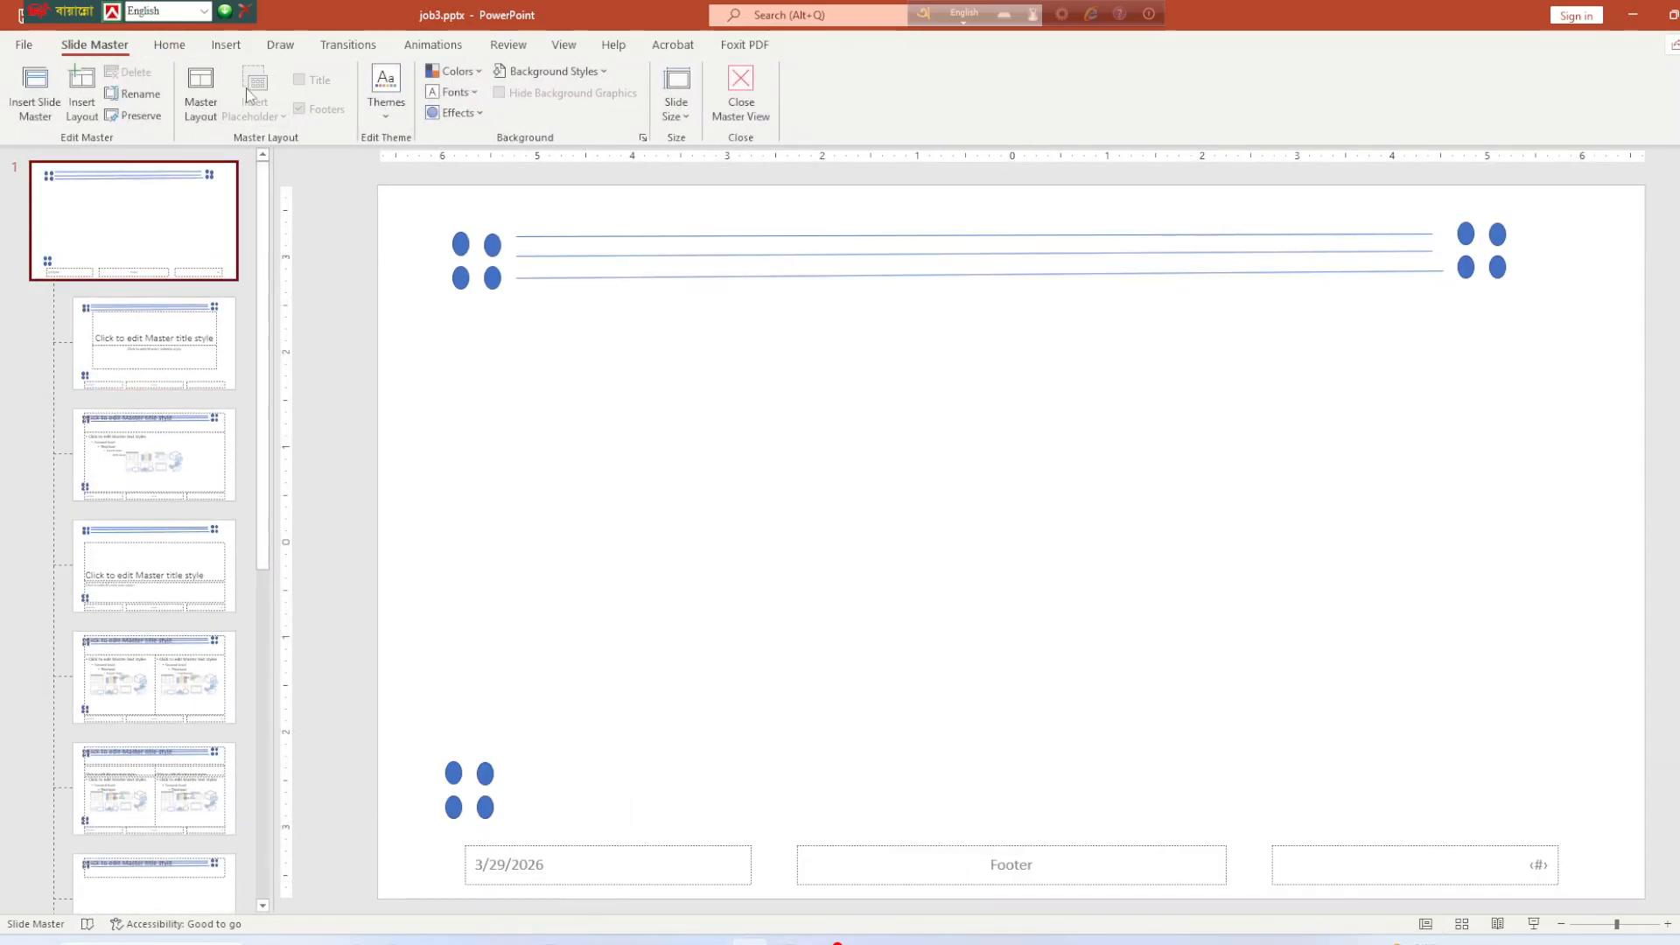
pyautogui.click(226, 45)
pyautogui.click(293, 112)
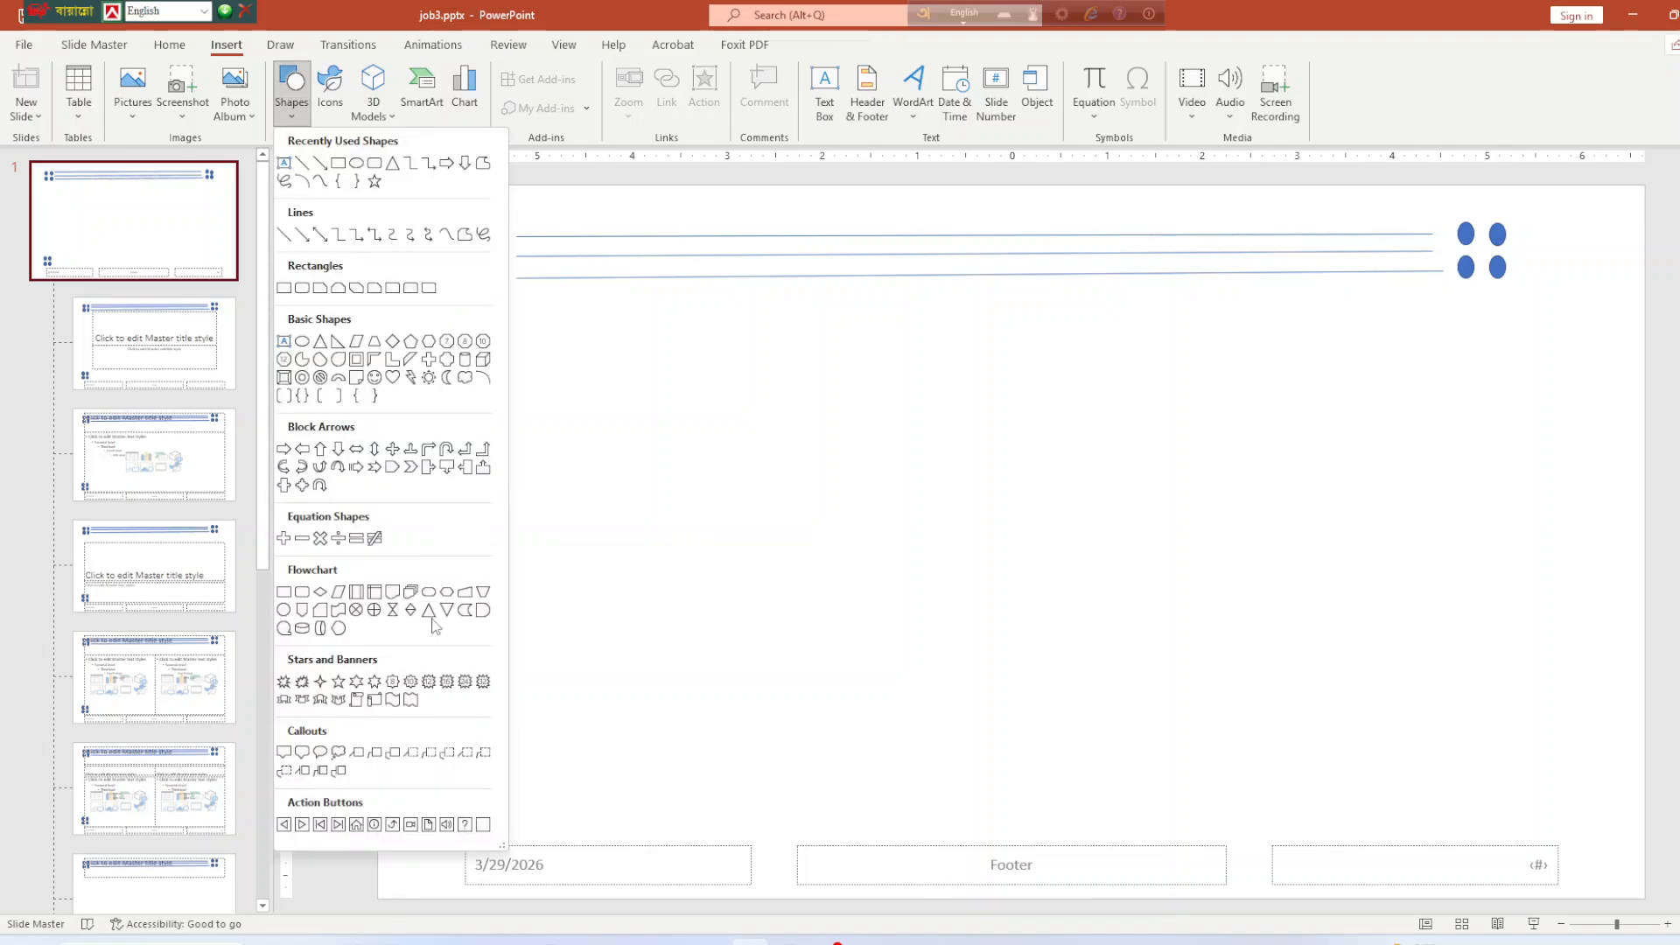
pyautogui.click(375, 360)
pyautogui.moveTo(1556, 787); pyautogui.dragTo(1629, 865)
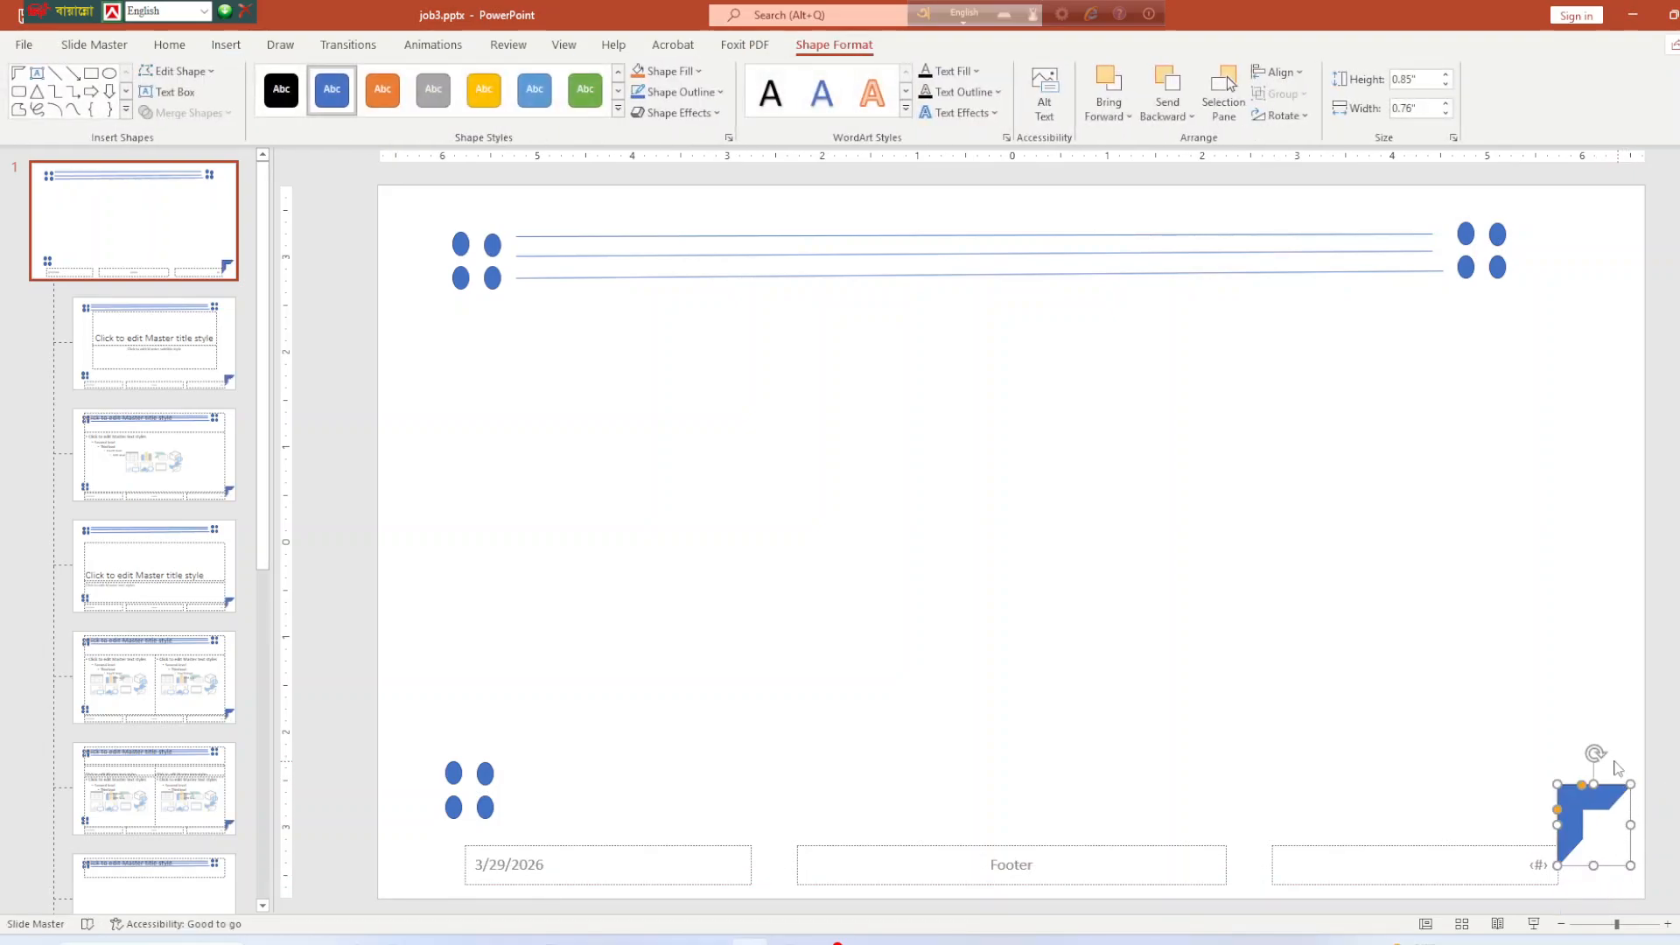